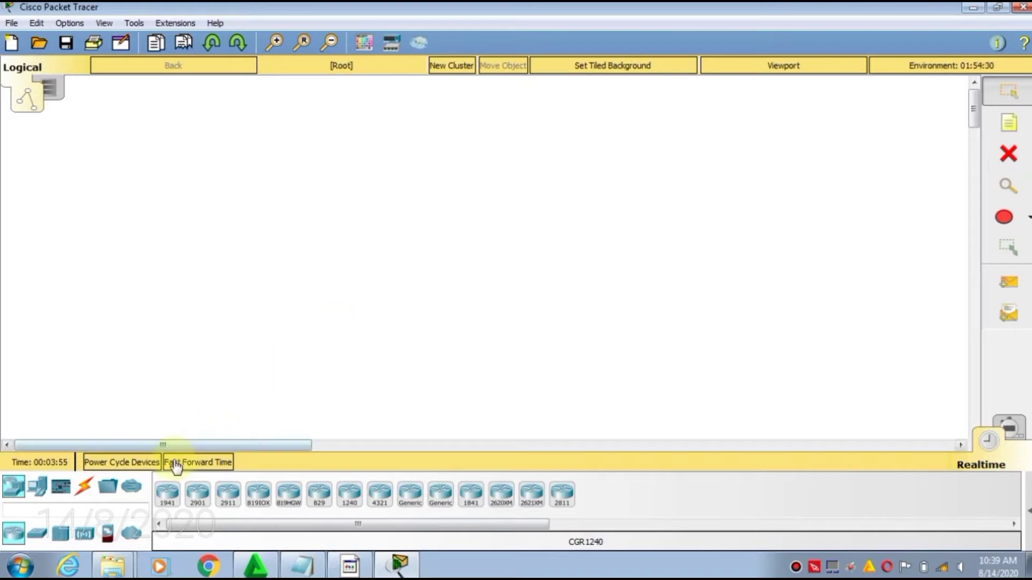
# Step: Place two generic Switch-PT switches side by side in the workspace
pyautogui.click(37, 536)
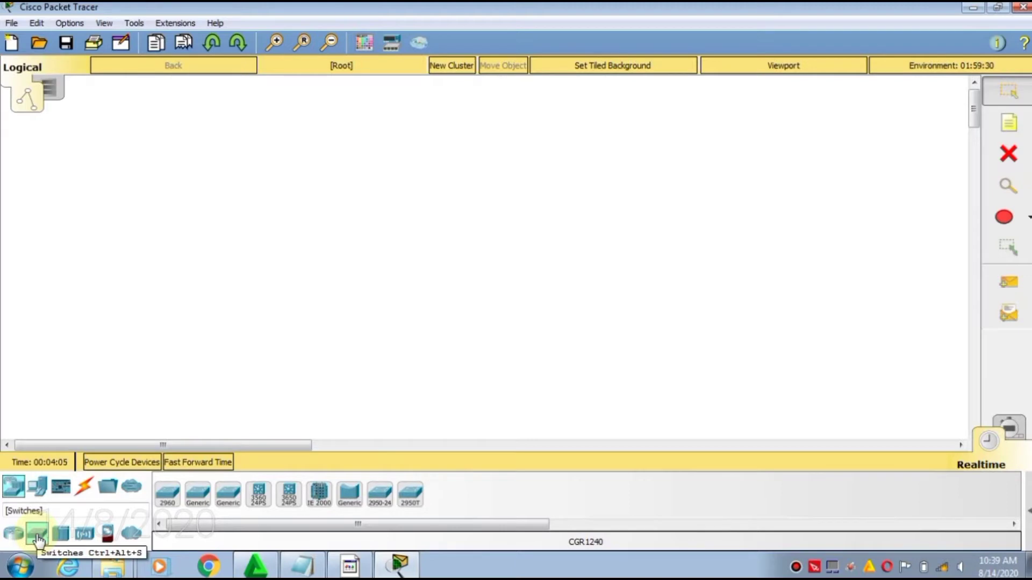
pyautogui.click(195, 500)
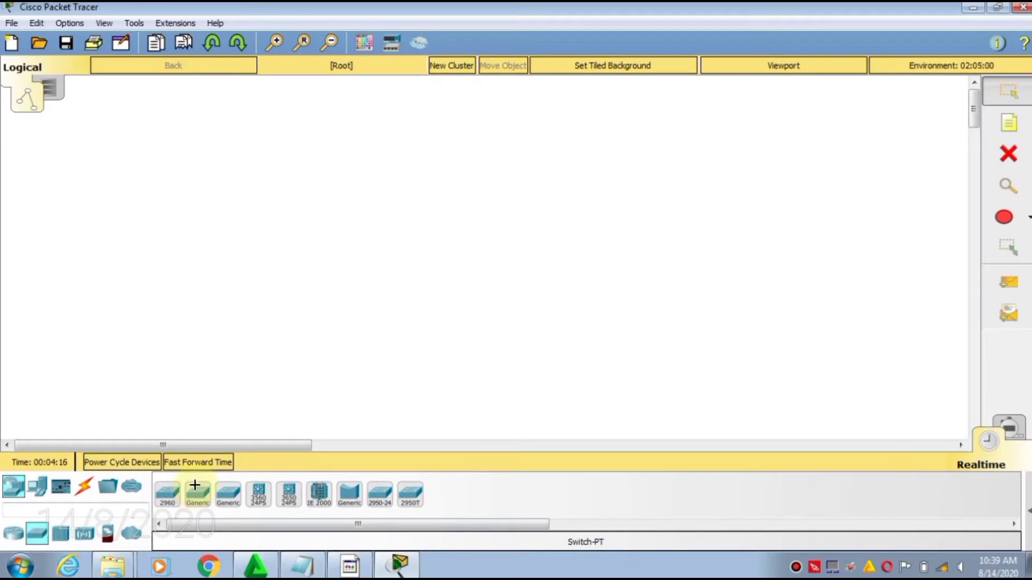
pyautogui.click(249, 217)
pyautogui.click(248, 217)
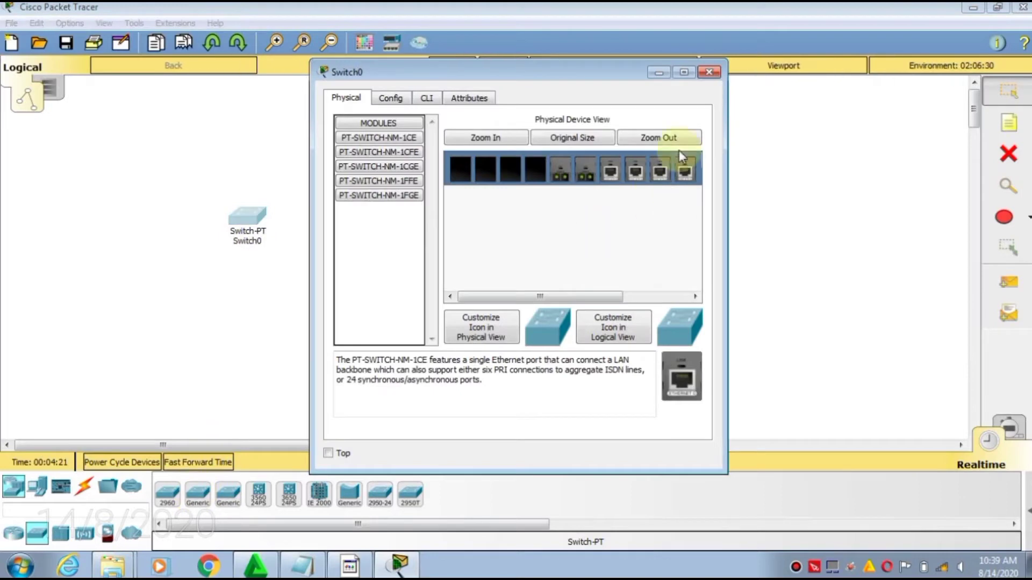
pyautogui.click(710, 73)
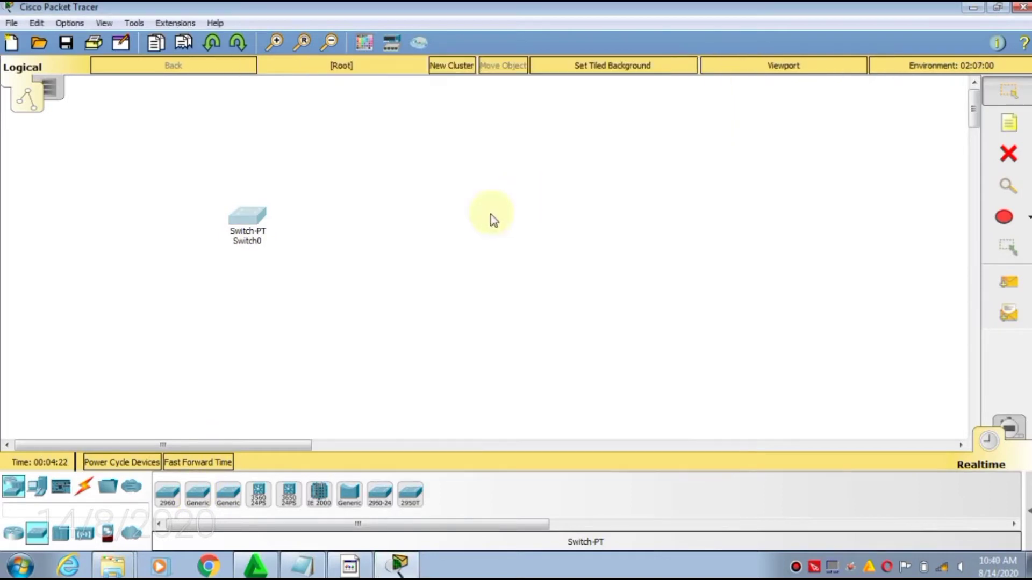
pyautogui.click(197, 496)
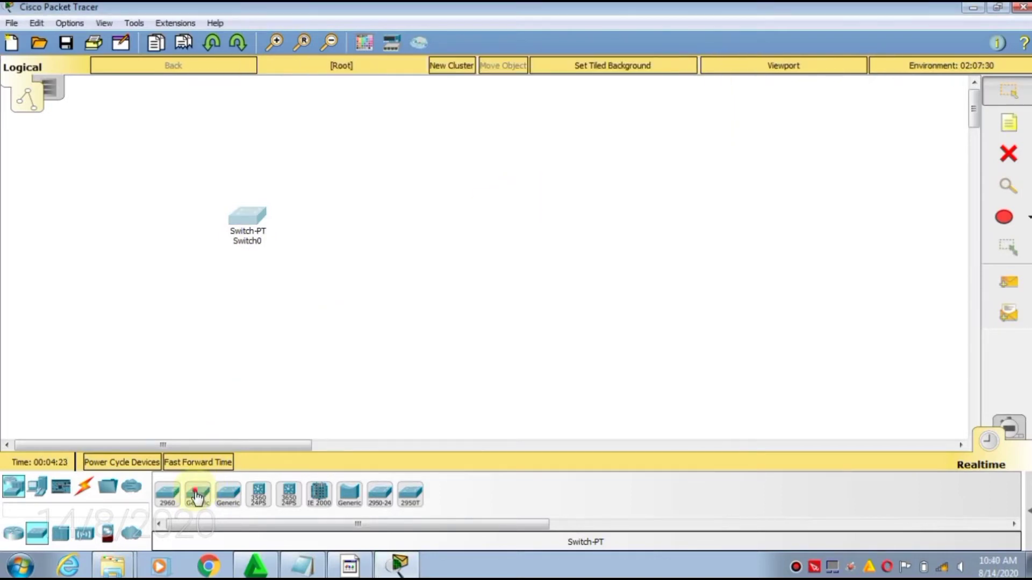
pyautogui.click(495, 218)
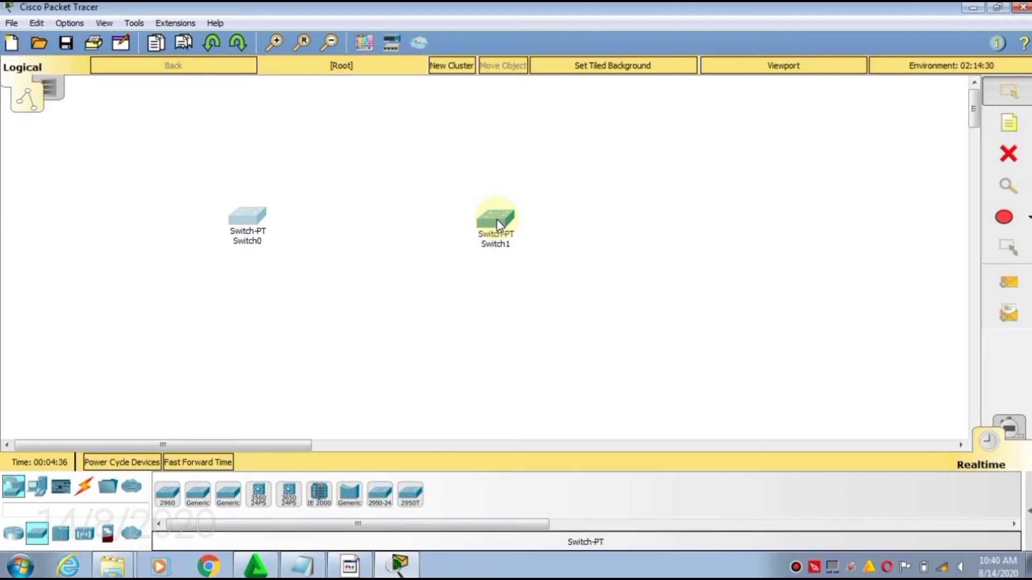
# Step: Connect FastEthernet0/1 of Switch0 to FastEthernet0/1 of Switch1 with a Copper Cross-Over cable
pyautogui.click(84, 487)
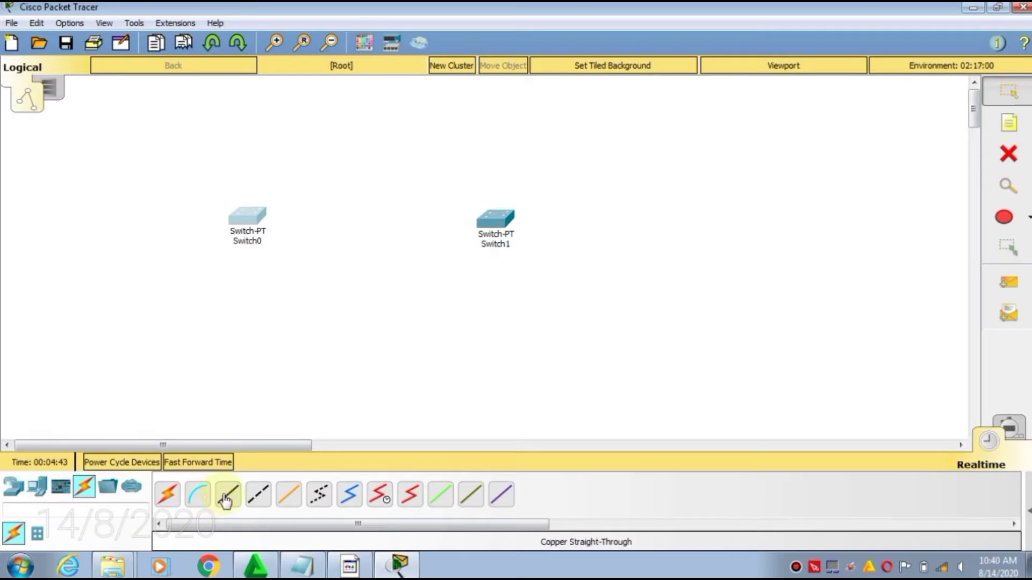
pyautogui.click(258, 494)
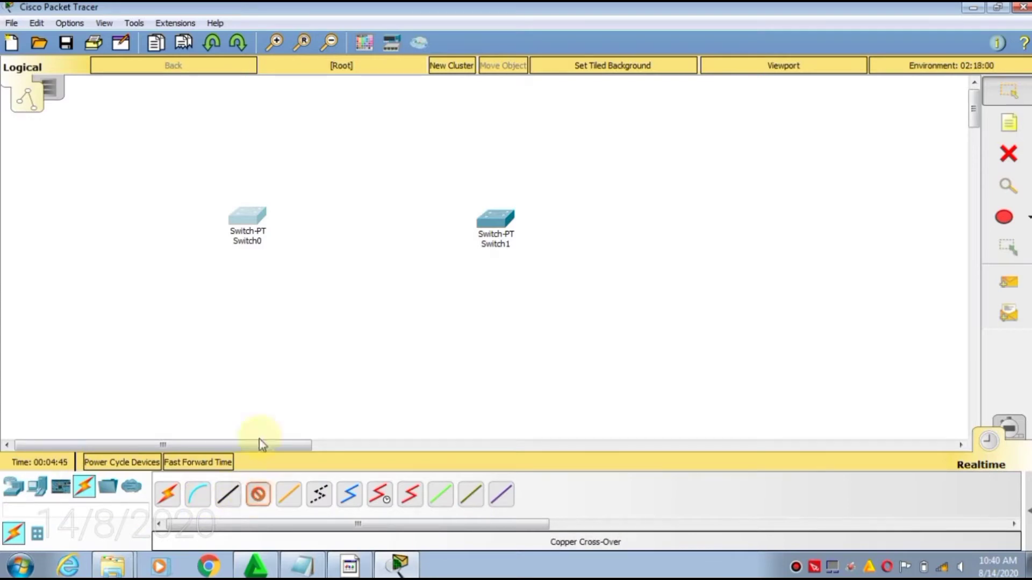
pyautogui.click(247, 218)
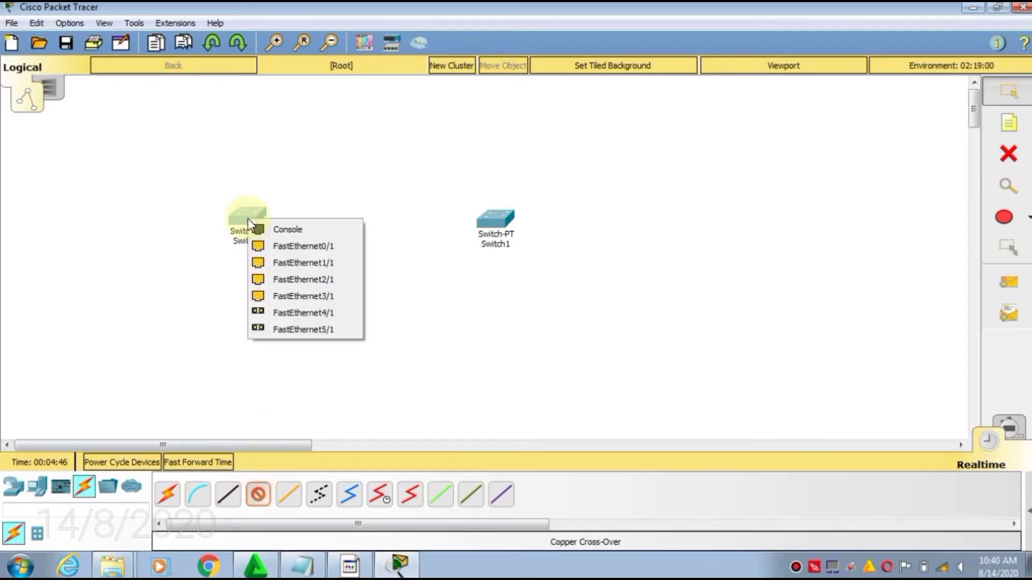
pyautogui.click(274, 248)
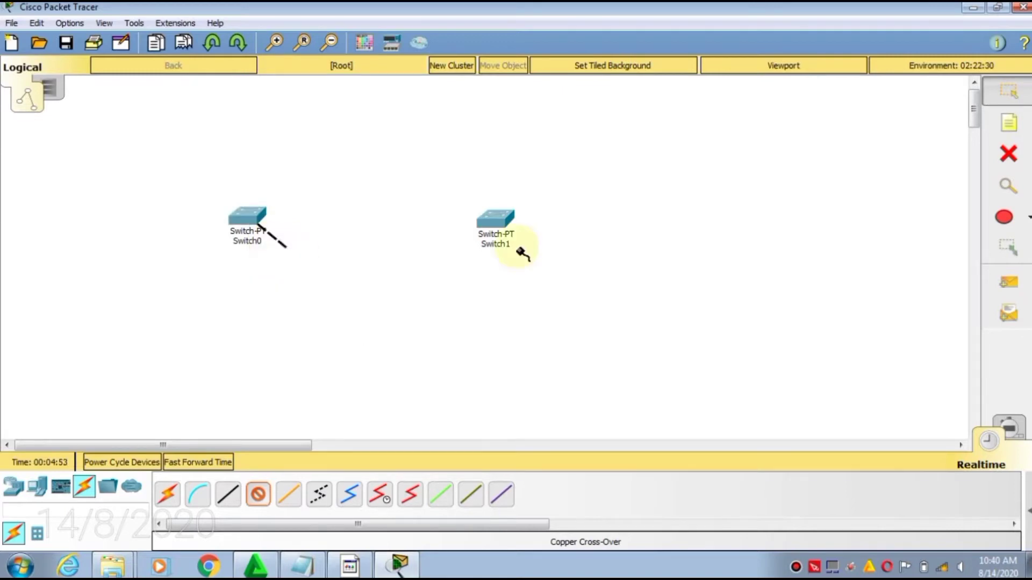
pyautogui.click(501, 220)
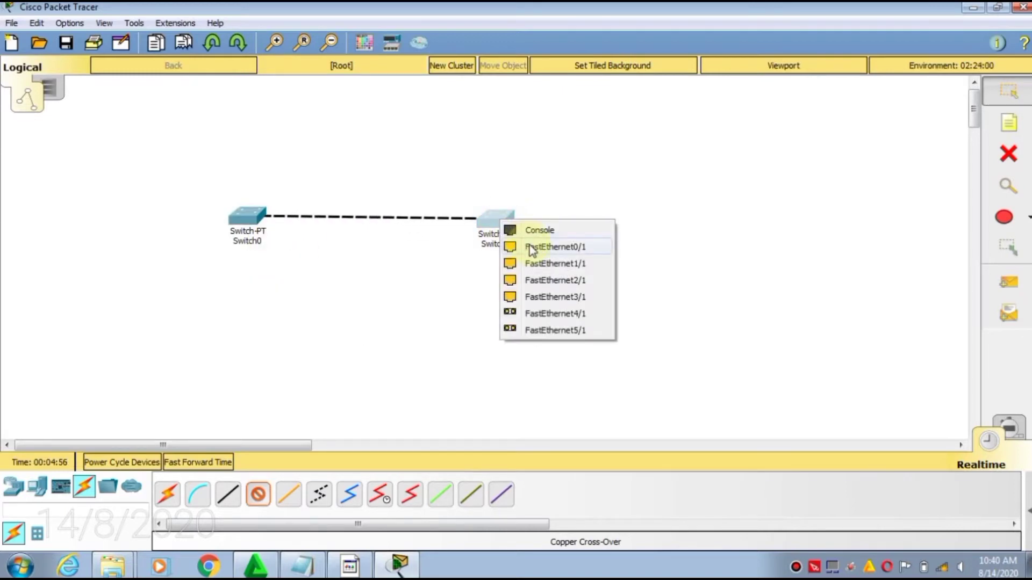
pyautogui.click(554, 246)
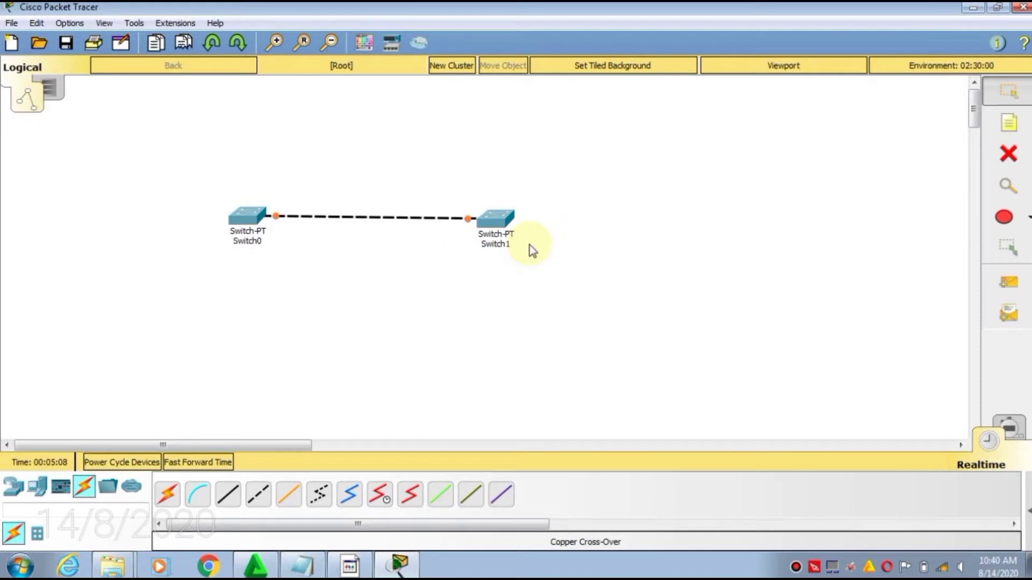
# Step: Add three generic PC-PT computers to the workspace below Switch0
pyautogui.click(38, 490)
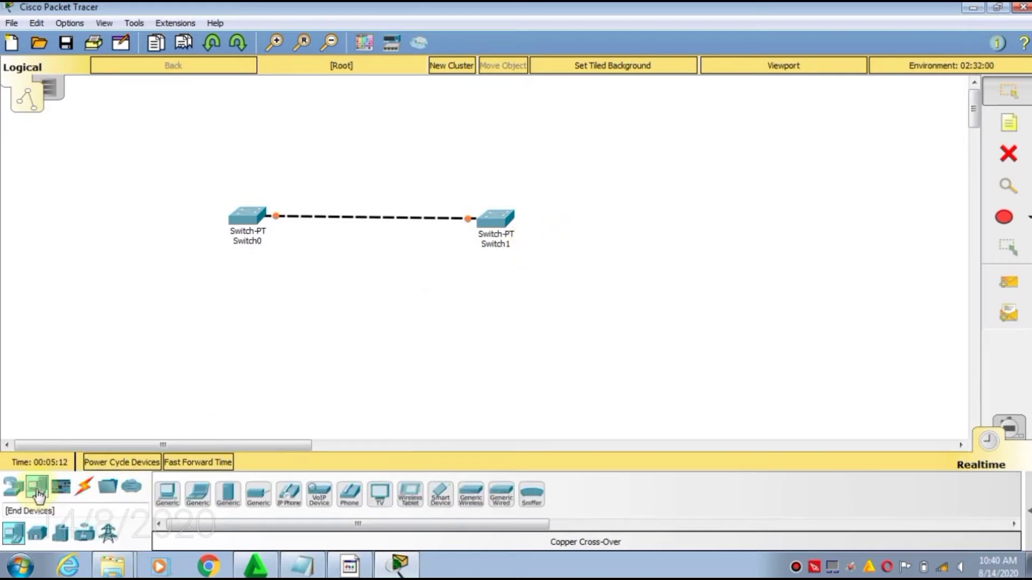
pyautogui.click(167, 494)
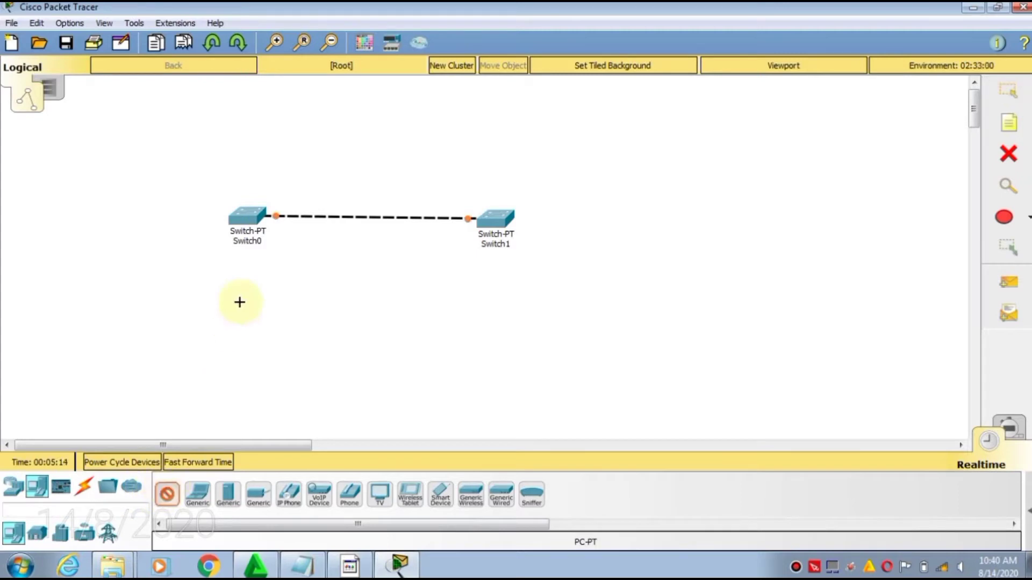
pyautogui.click(239, 303)
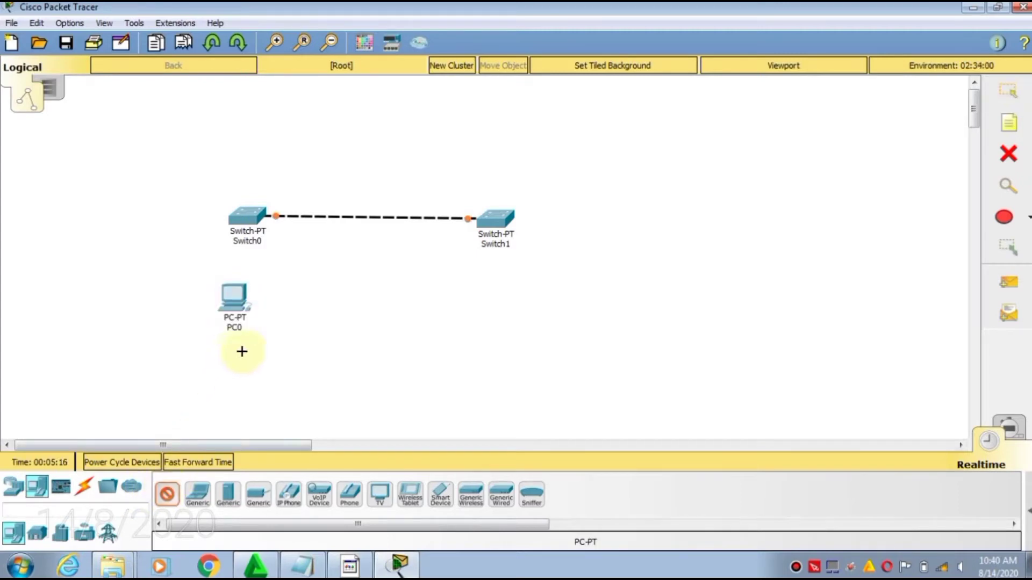
pyautogui.click(242, 352)
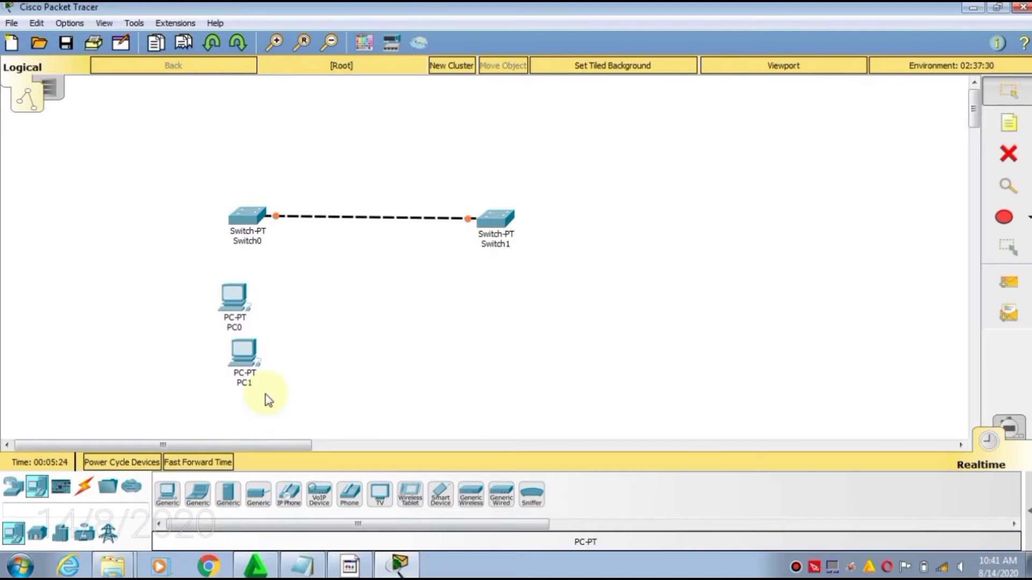
pyautogui.click(167, 494)
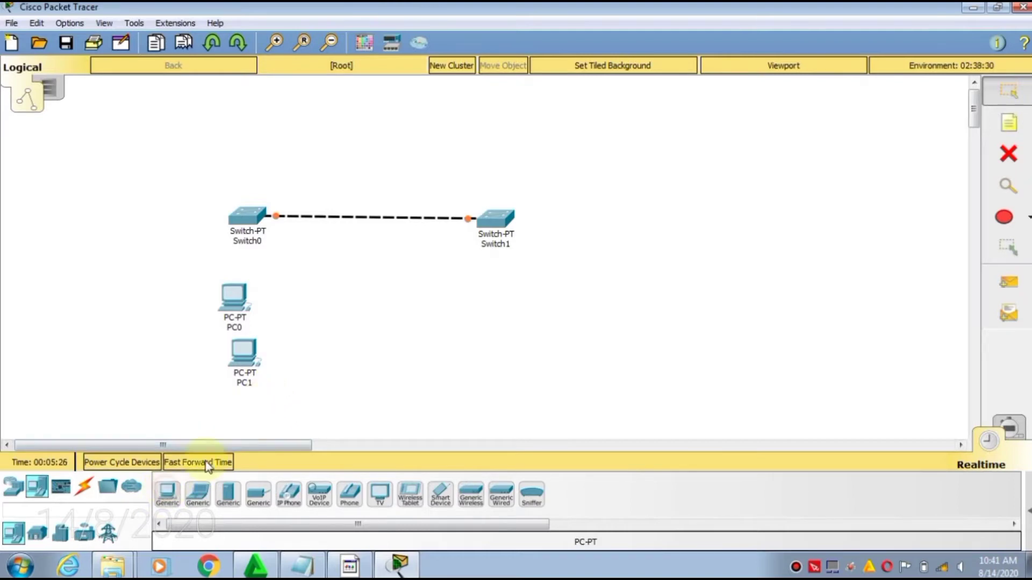
pyautogui.click(291, 398)
# Step: Add three more generic PC-PT computers below Switch1
pyautogui.click(171, 490)
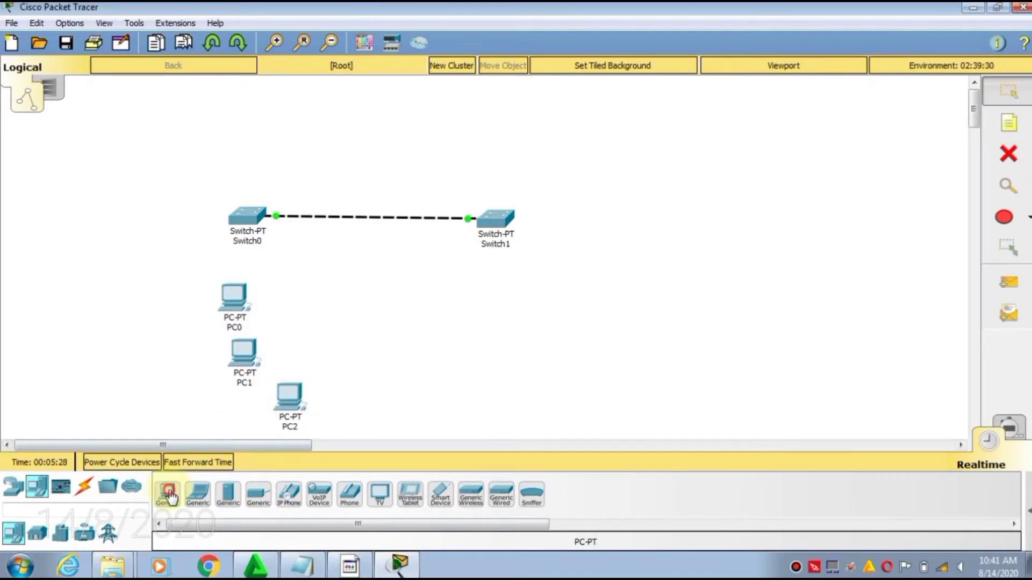
pyautogui.click(491, 301)
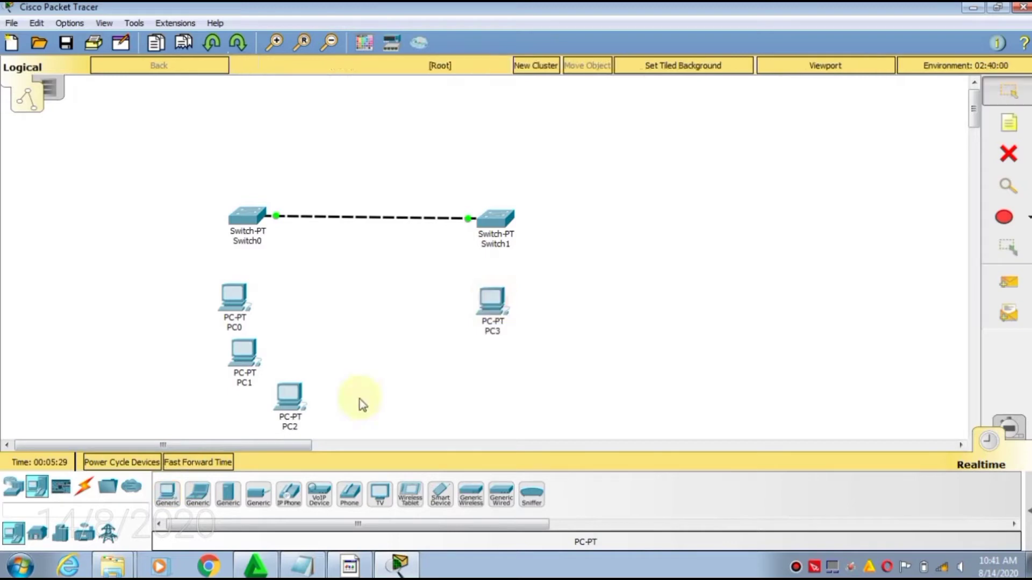
pyautogui.click(171, 492)
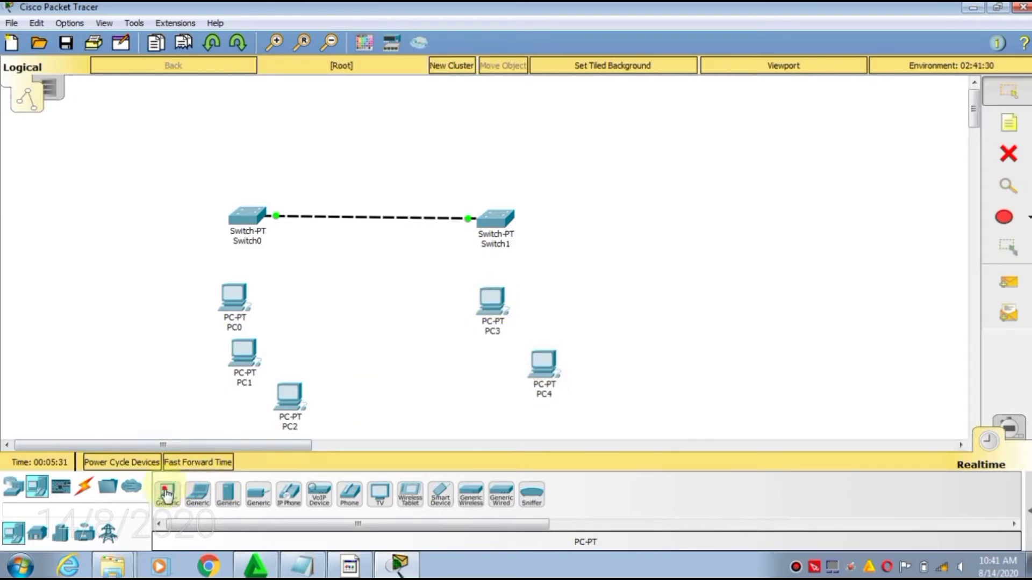
pyautogui.click(171, 490)
pyautogui.click(583, 400)
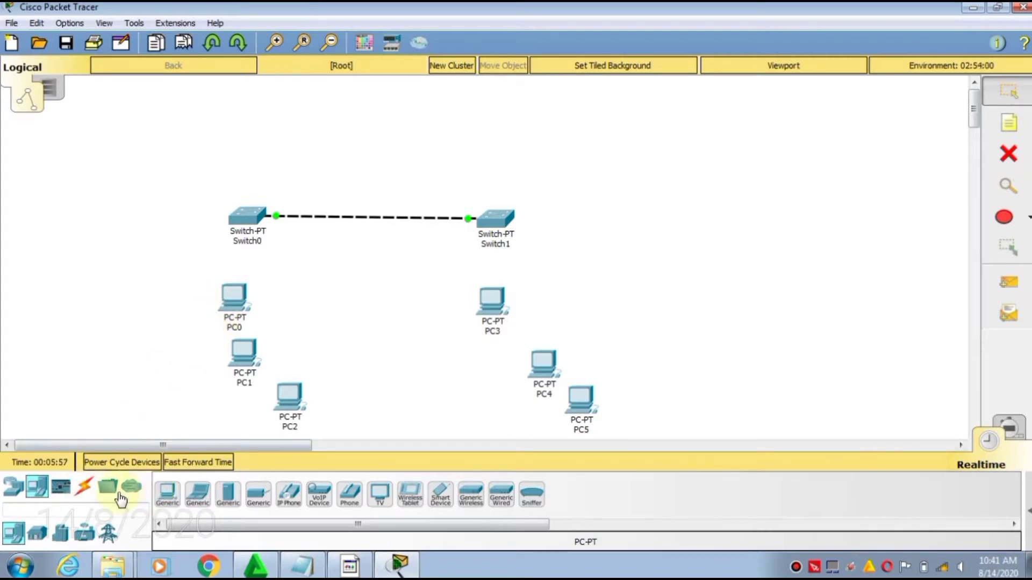
# Step: Connect FastEthernet1/1 of Switch0 to FastEthernet0 of PC0 with a Copper Straight-Through cable
pyautogui.click(84, 487)
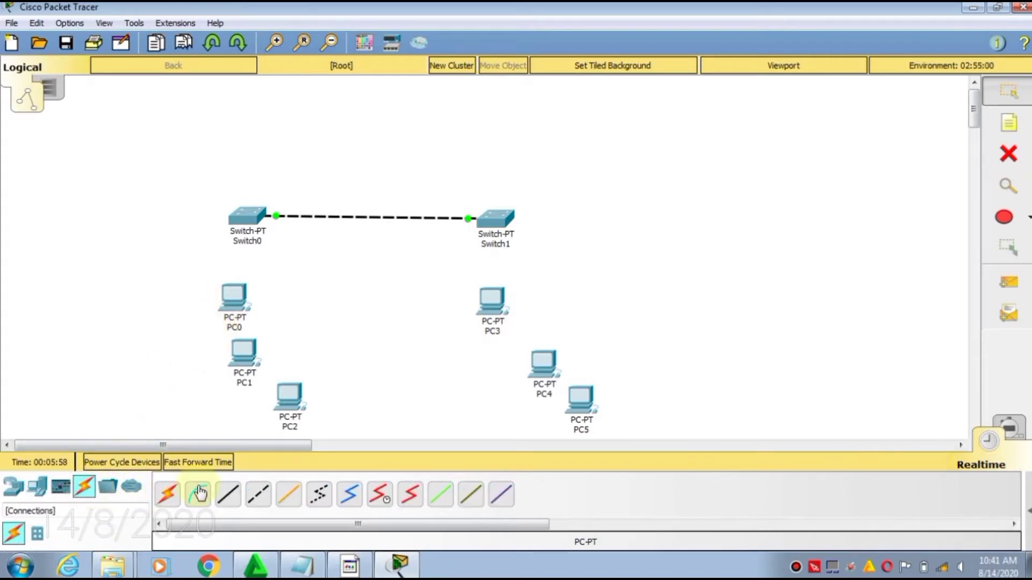
pyautogui.click(232, 499)
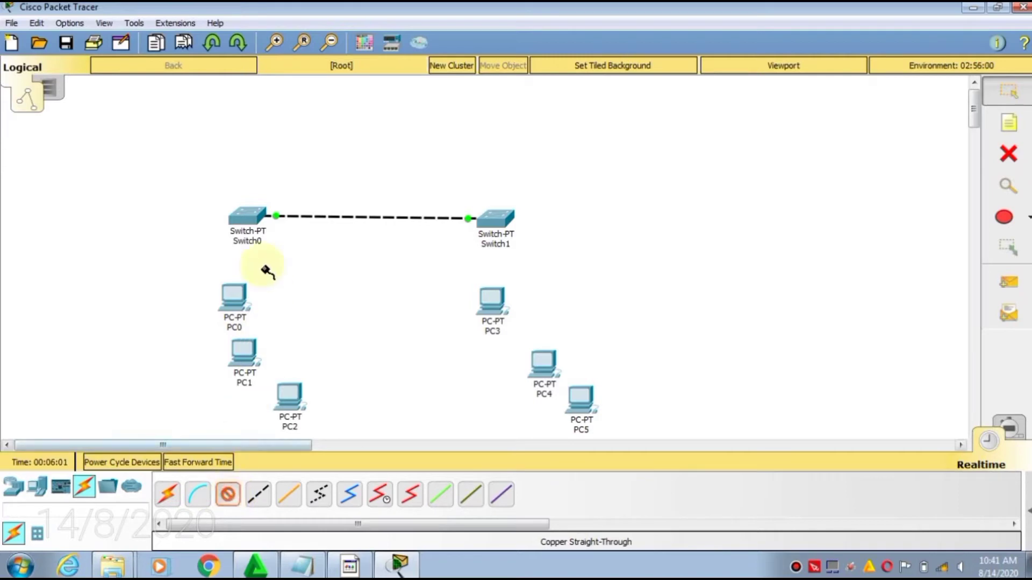
pyautogui.click(242, 219)
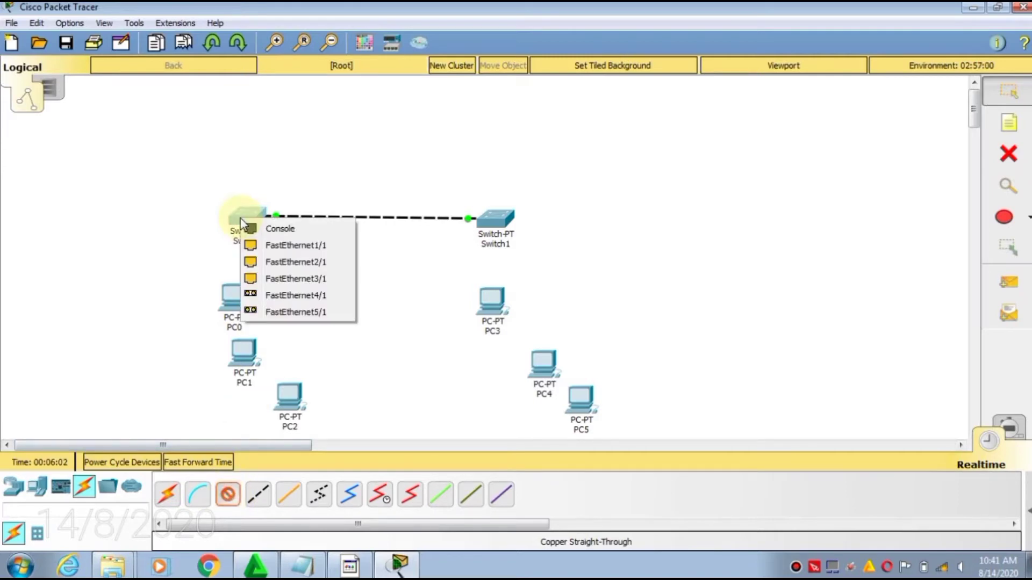
pyautogui.click(267, 245)
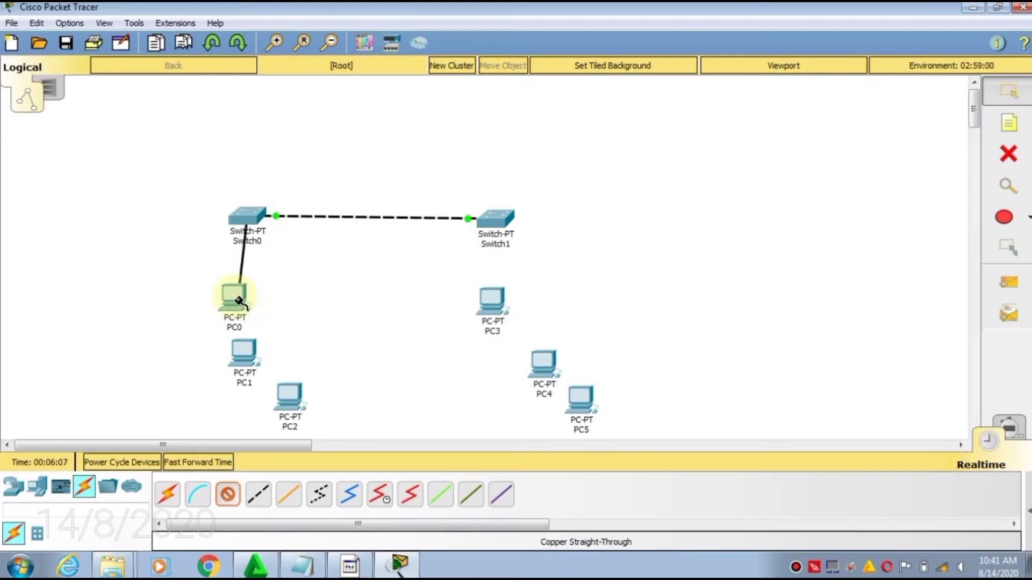
pyautogui.click(240, 301)
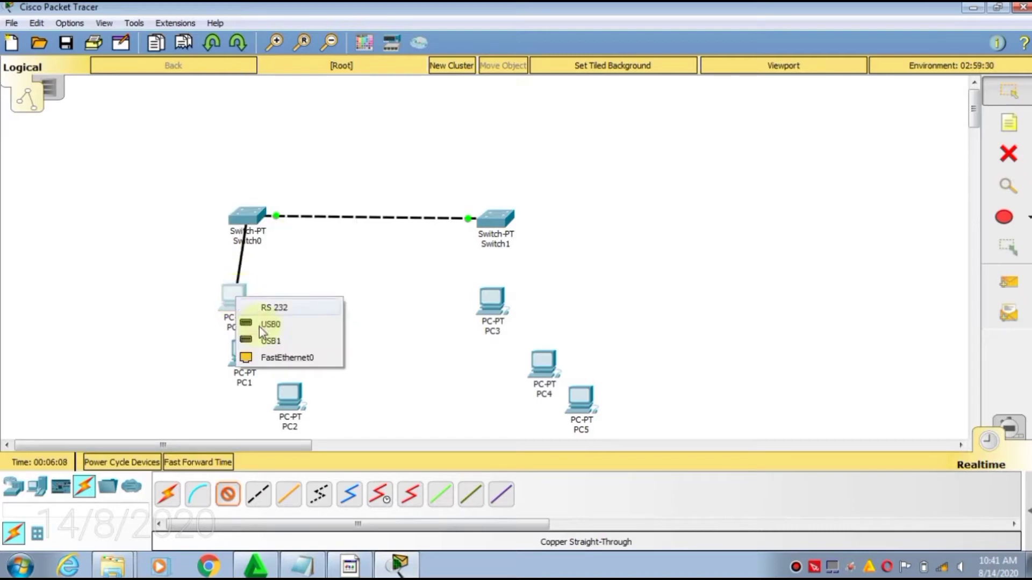
pyautogui.click(267, 356)
# Step: Connect FastEthernet2/1 of Switch0 to FastEthernet0 of PC1 with a Copper Straight-Through cable
pyautogui.click(228, 494)
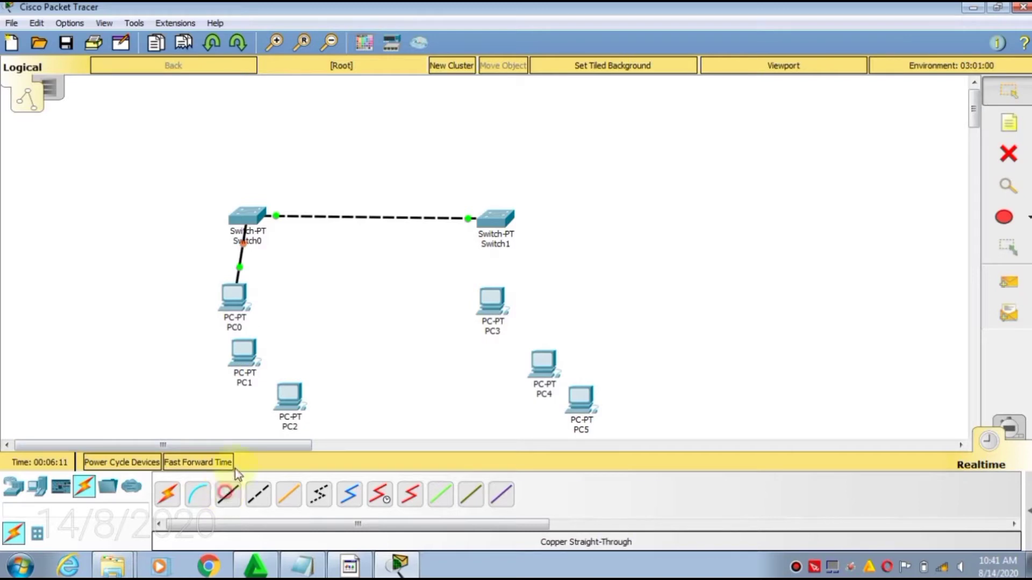
pyautogui.click(254, 221)
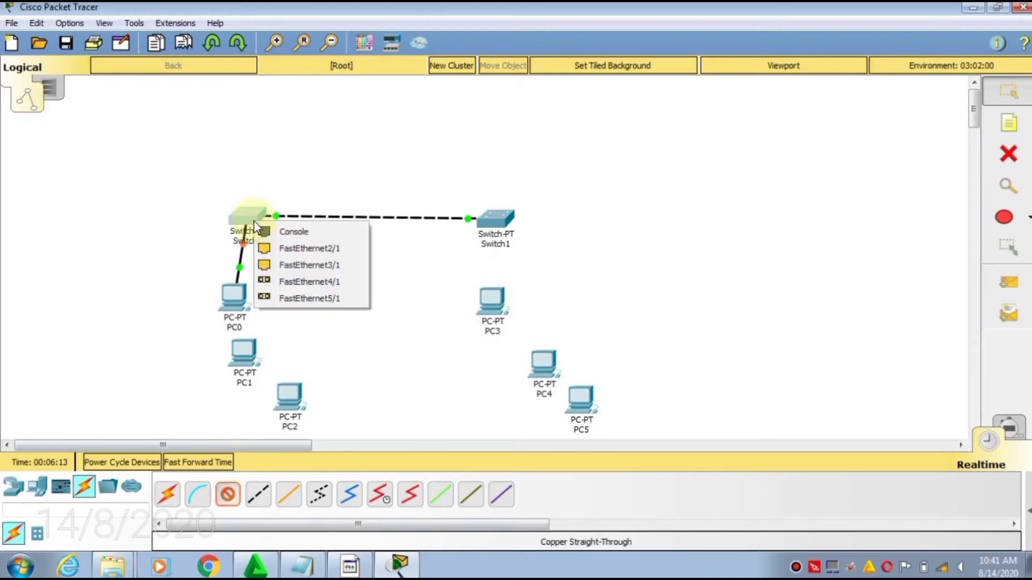
pyautogui.click(285, 250)
pyautogui.click(242, 355)
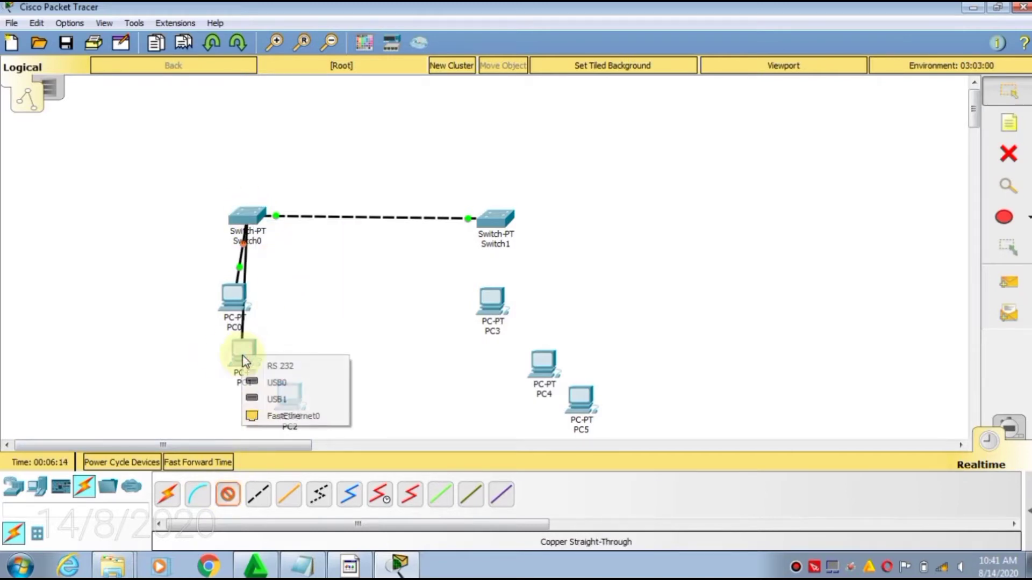
pyautogui.click(273, 417)
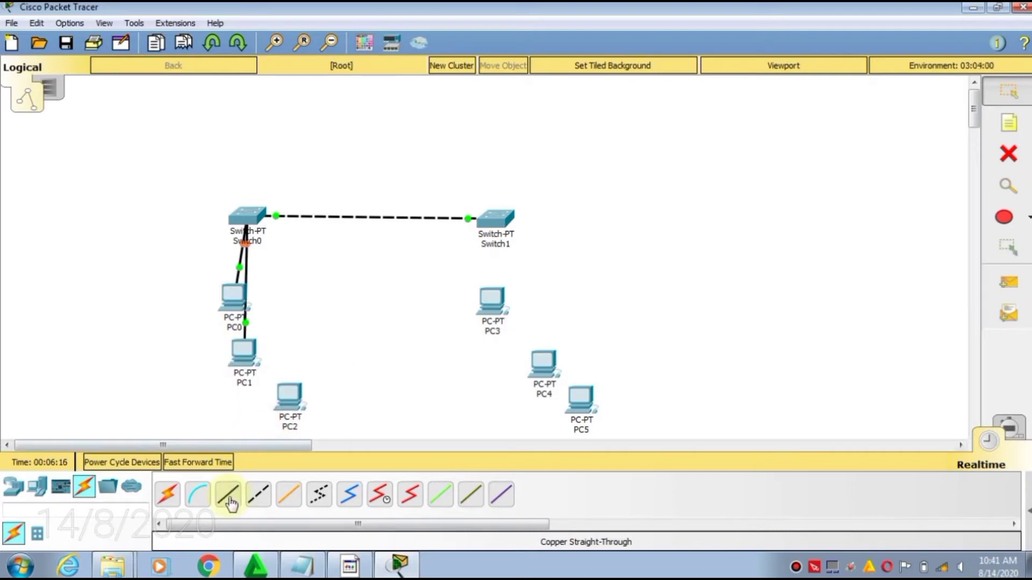
# Step: Connect FastEthernet3/1 of Switch0 to FastEthernet0 of PC2 with a Copper Straight-Through cable
pyautogui.click(250, 218)
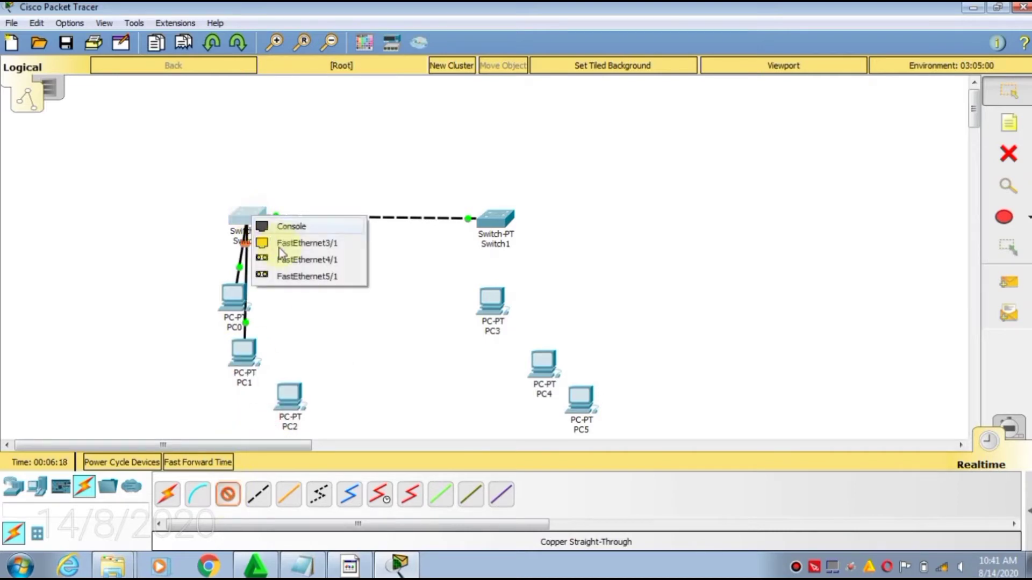
pyautogui.click(289, 245)
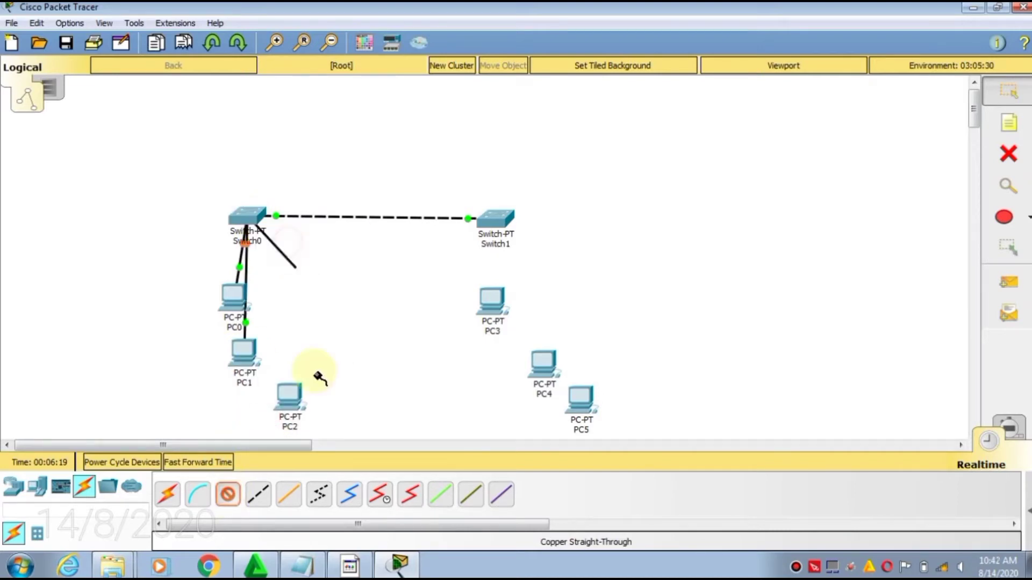
pyautogui.click(291, 395)
pyautogui.click(344, 456)
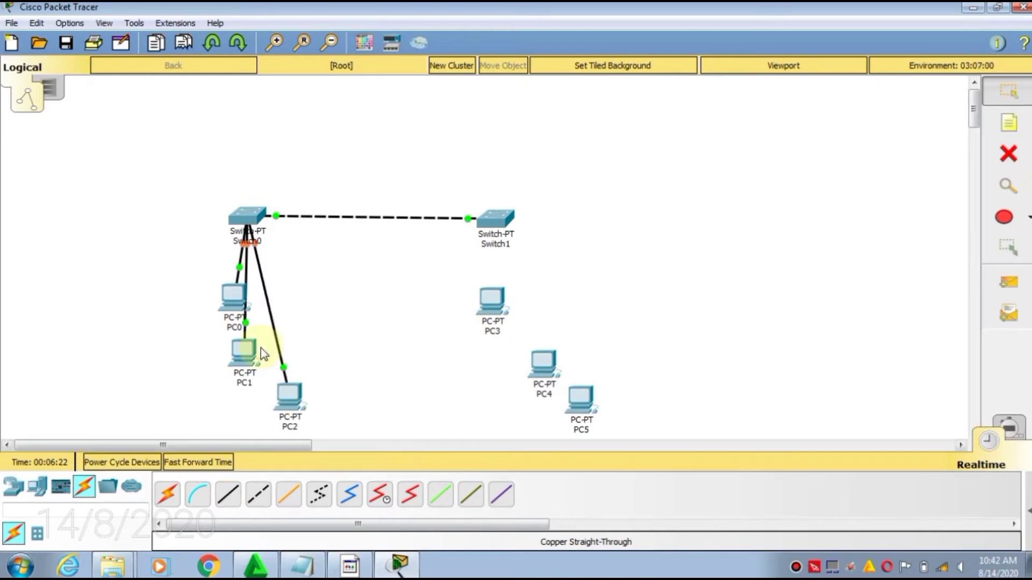
# Step: Move PC0, PC1 and PC2 further left so they fan out diagonally below Switch0
pyautogui.moveTo(231, 300); pyautogui.dragTo(135, 294)
pyautogui.moveTo(241, 350); pyautogui.dragTo(170, 352)
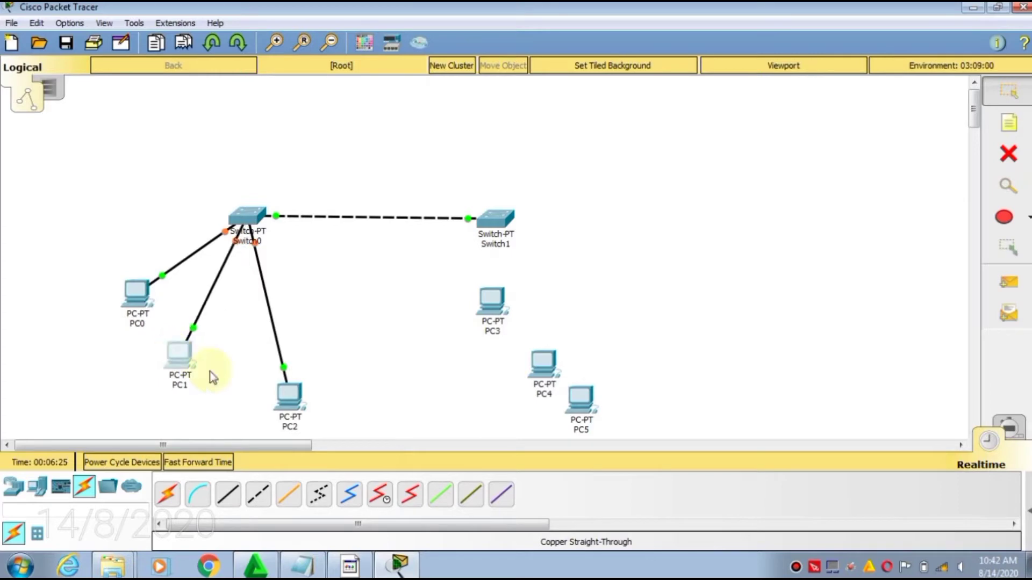
pyautogui.moveTo(290, 401); pyautogui.dragTo(247, 405)
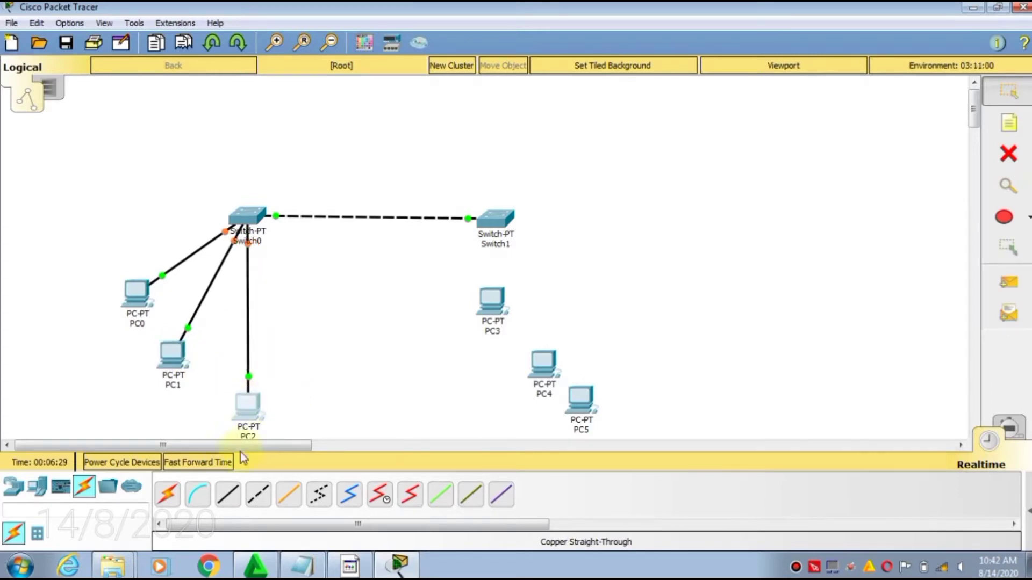
# Step: Connect FastEthernet1/1 of Switch1 to FastEthernet0 of PC3 with a Copper Straight-Through cable
pyautogui.click(228, 493)
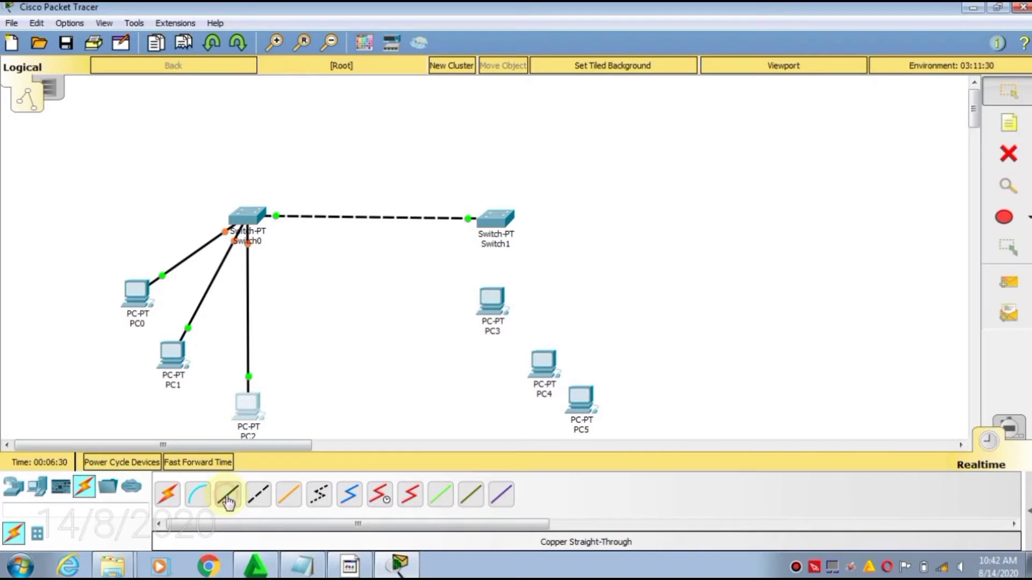
pyautogui.click(492, 222)
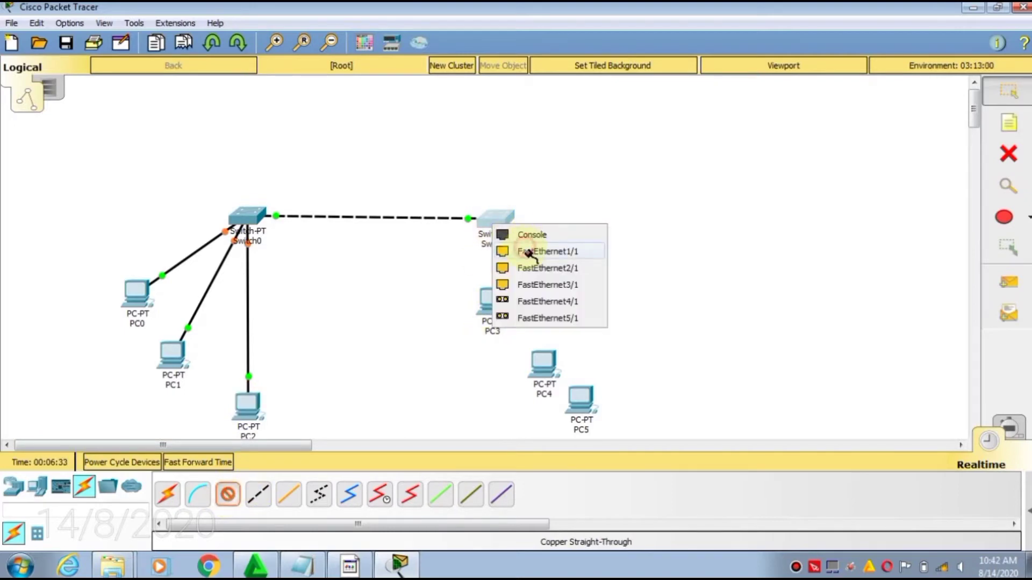
pyautogui.click(526, 252)
pyautogui.click(493, 307)
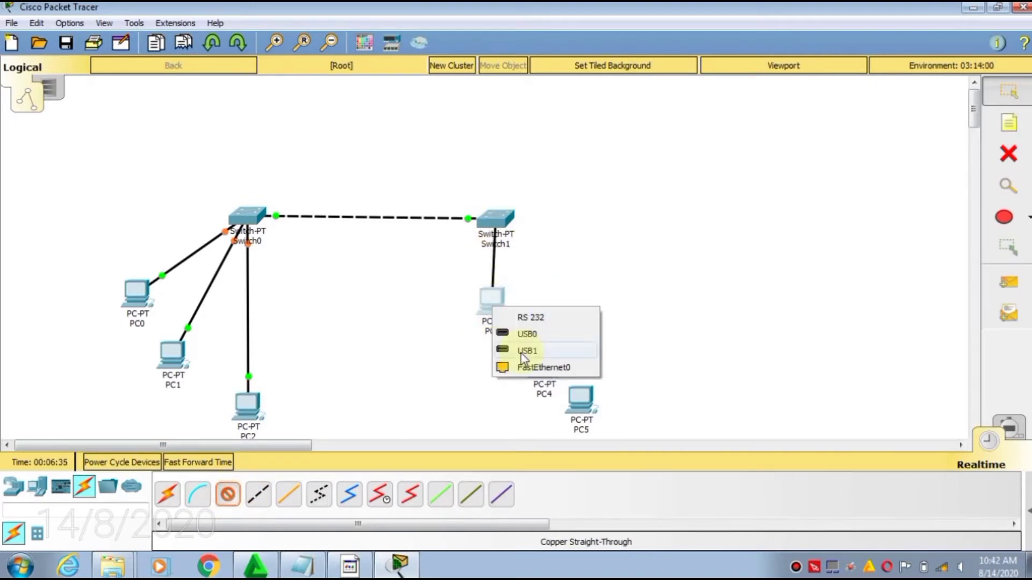
pyautogui.click(524, 368)
# Step: Connect FastEthernet2/1 of Switch1 to FastEthernet0 of PC4 with a Copper Straight-Through cable
pyautogui.click(215, 503)
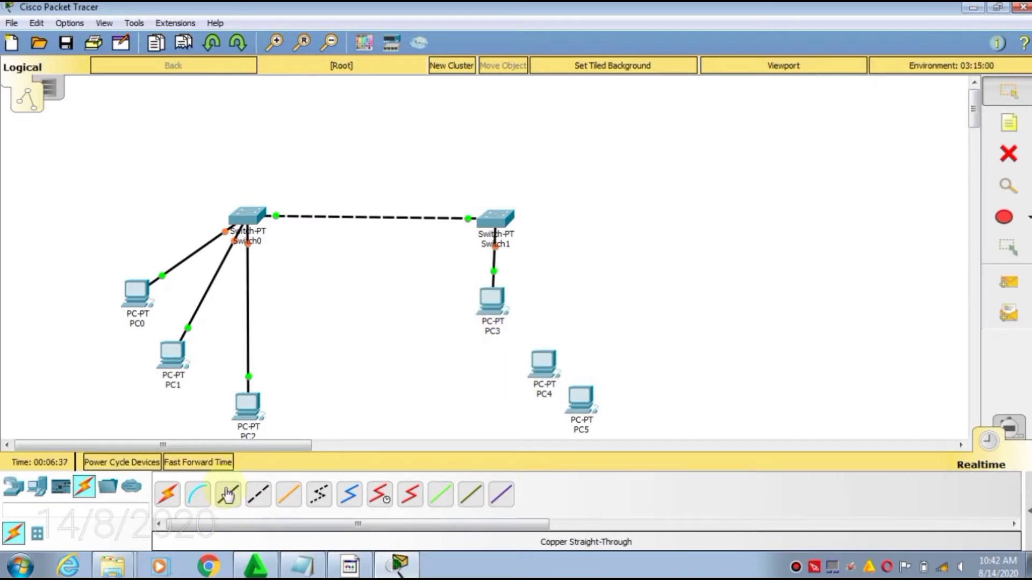
pyautogui.click(502, 228)
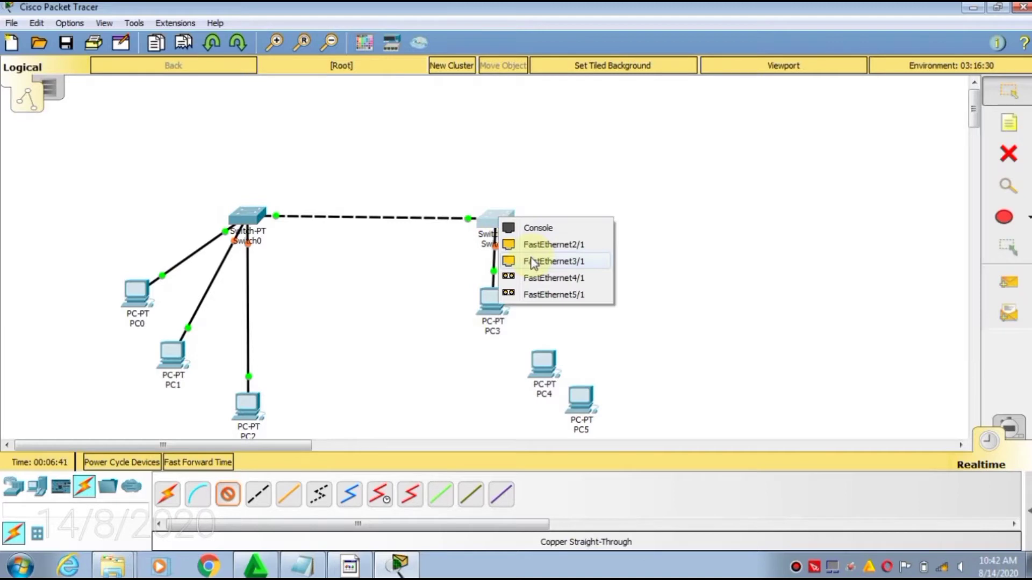
pyautogui.click(536, 249)
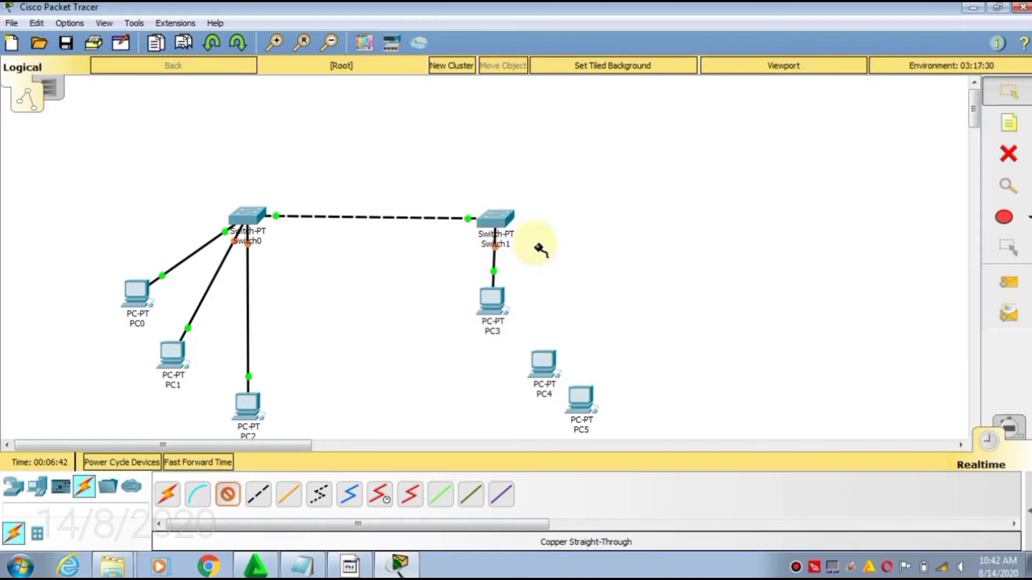
pyautogui.click(549, 361)
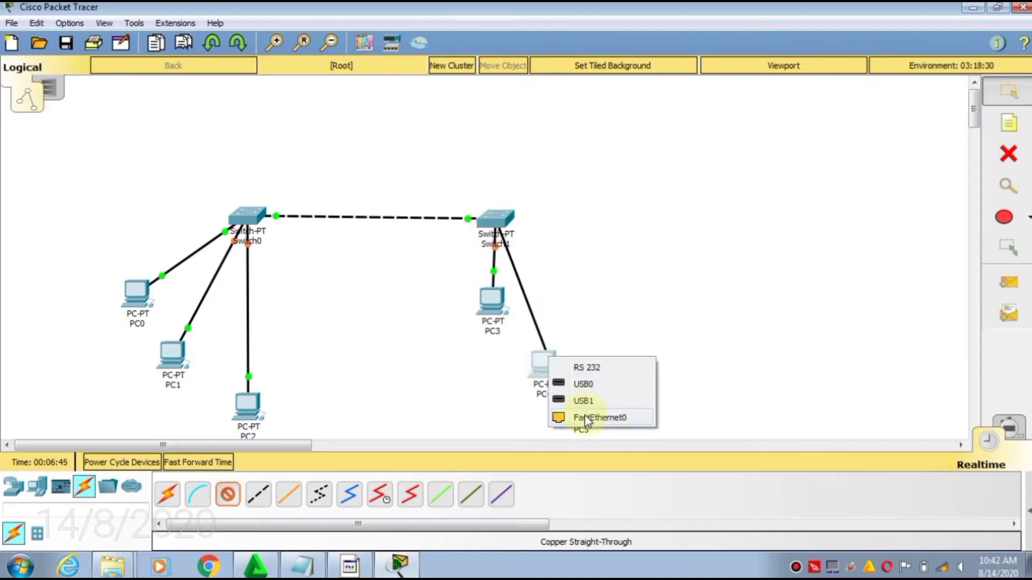
pyautogui.click(564, 417)
# Step: Connect FastEthernet3/1 of Switch1 to FastEthernet0 of PC5 with a Copper Straight-Through cable
pyautogui.click(228, 494)
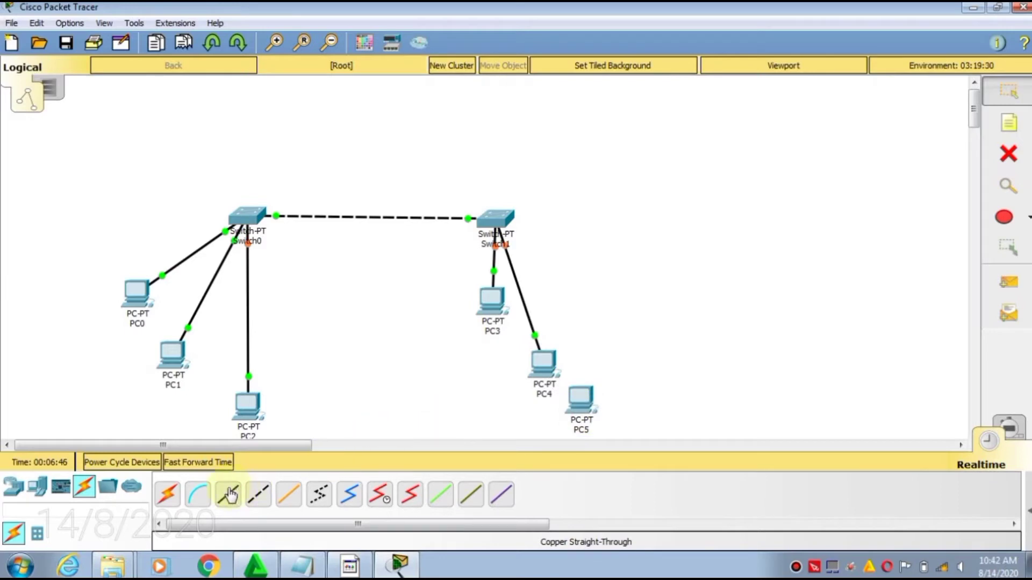
pyautogui.click(496, 221)
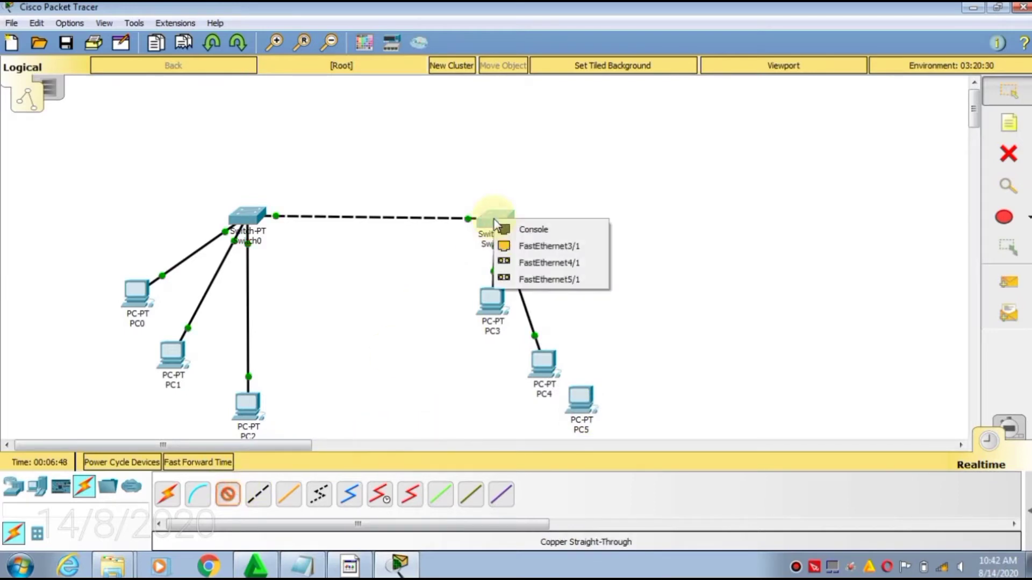
pyautogui.click(519, 278)
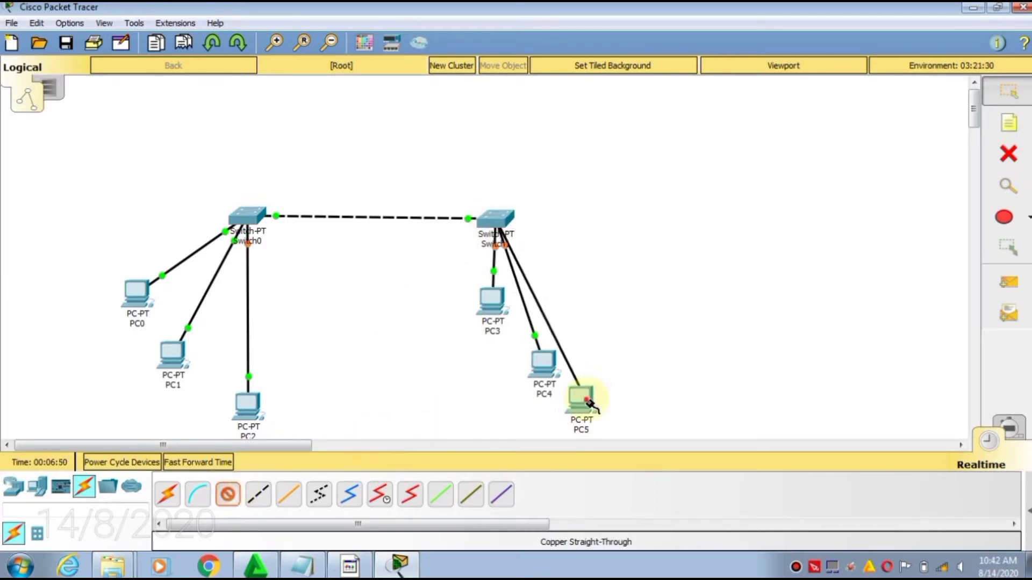
pyautogui.click(589, 405)
pyautogui.click(622, 463)
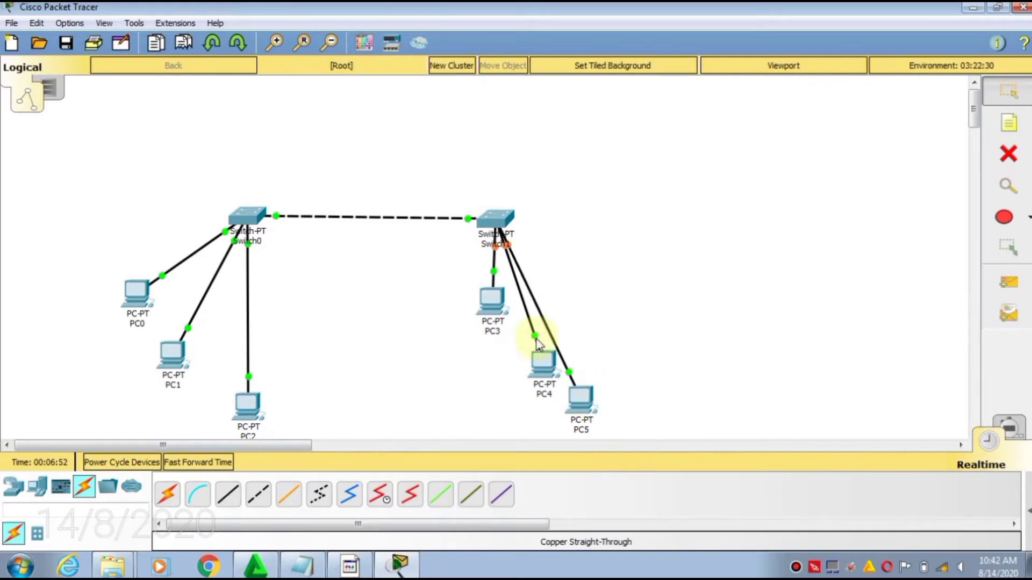
# Step: Spread out PC3, PC4 and PC5 below Switch1, with PC3 slightly further left and PC5 far to the right
pyautogui.moveTo(495, 300); pyautogui.dragTo(457, 313)
pyautogui.moveTo(662, 361); pyautogui.dragTo(721, 336)
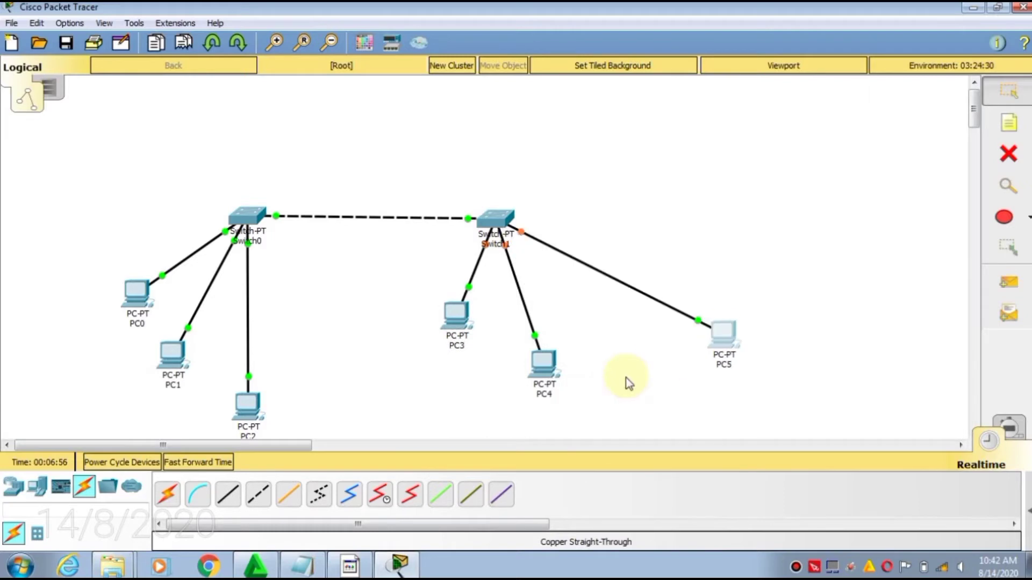
pyautogui.moveTo(545, 367); pyautogui.dragTo(567, 364)
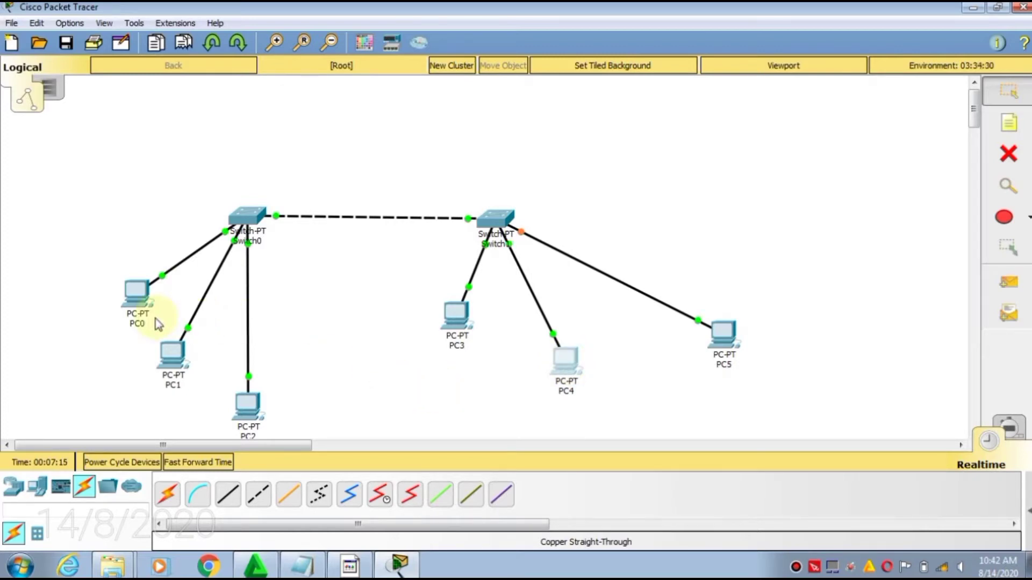
# Step: Open the IP configuration of PC0, try DHCP addressing and return the IPv4 mode to Static
pyautogui.click(137, 296)
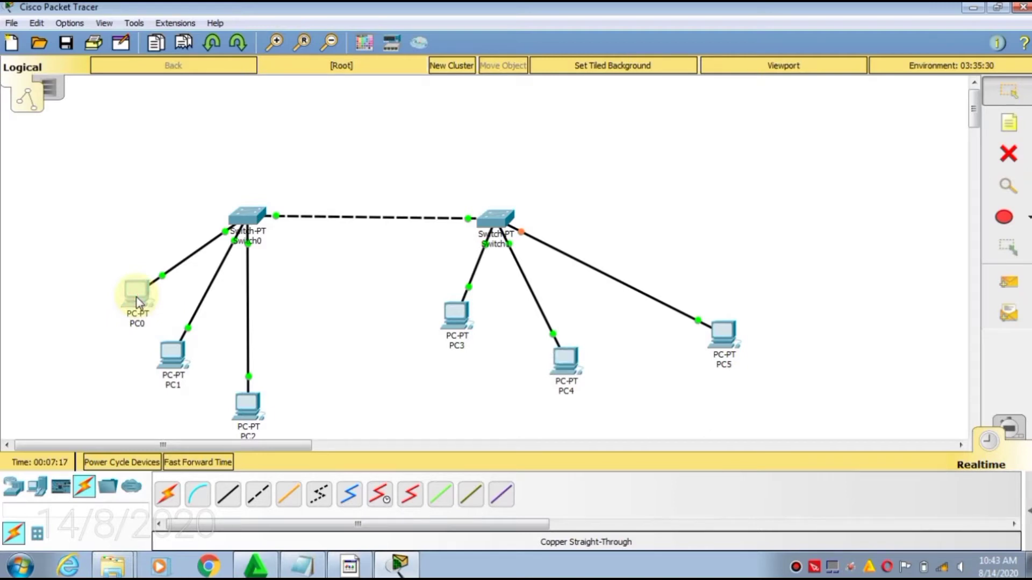
pyautogui.click(137, 289)
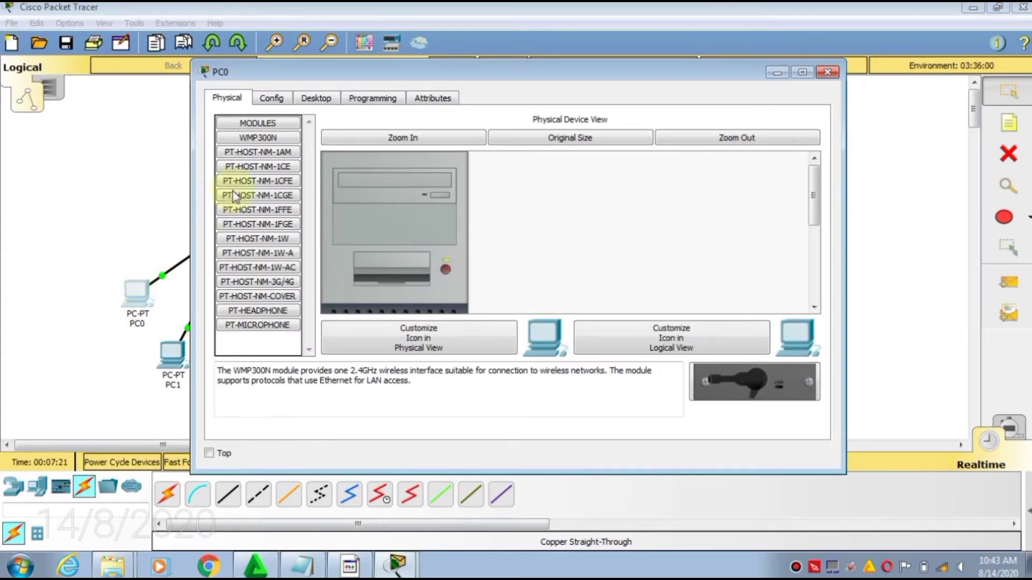
pyautogui.click(311, 100)
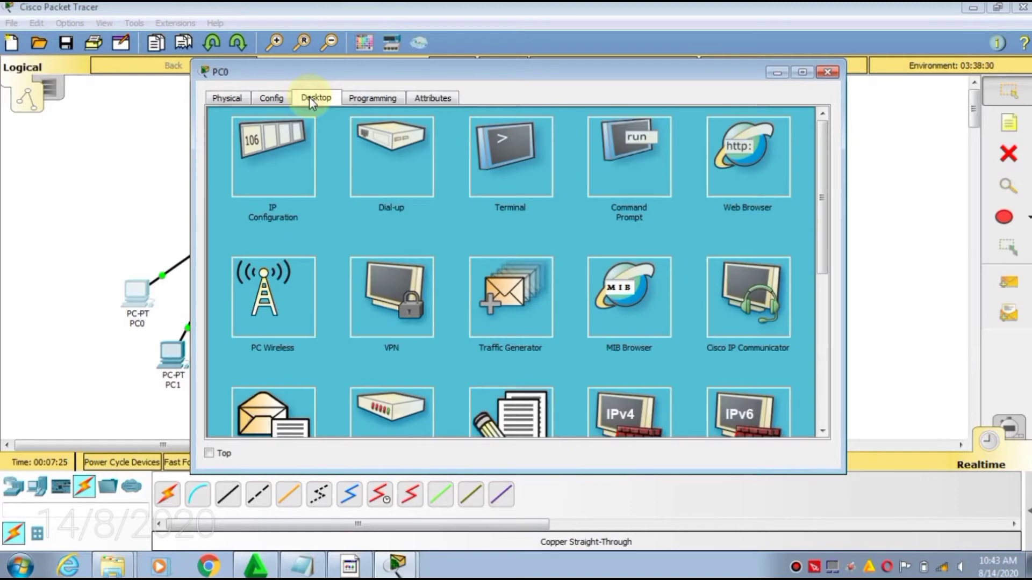
pyautogui.click(279, 152)
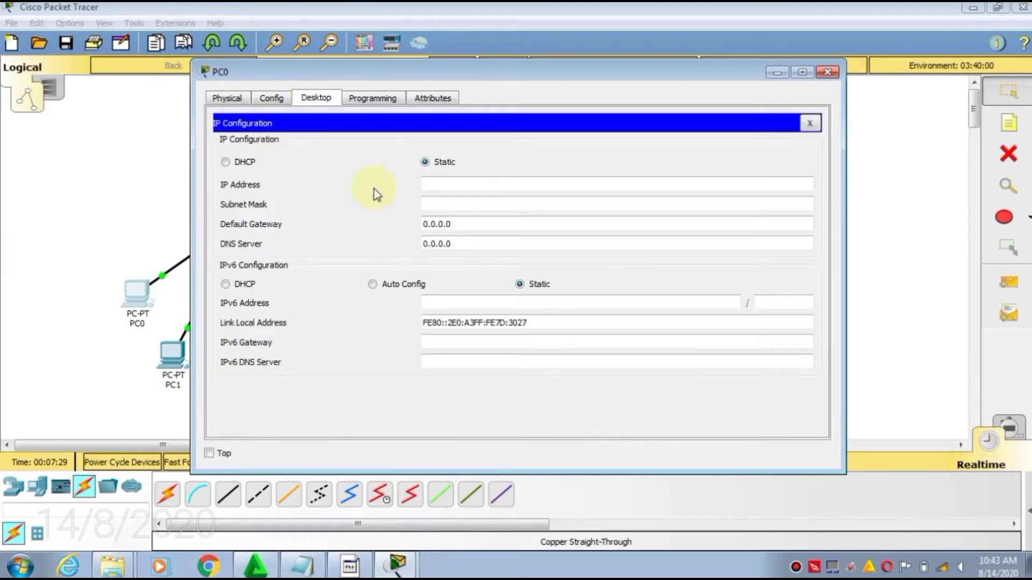
pyautogui.click(432, 188)
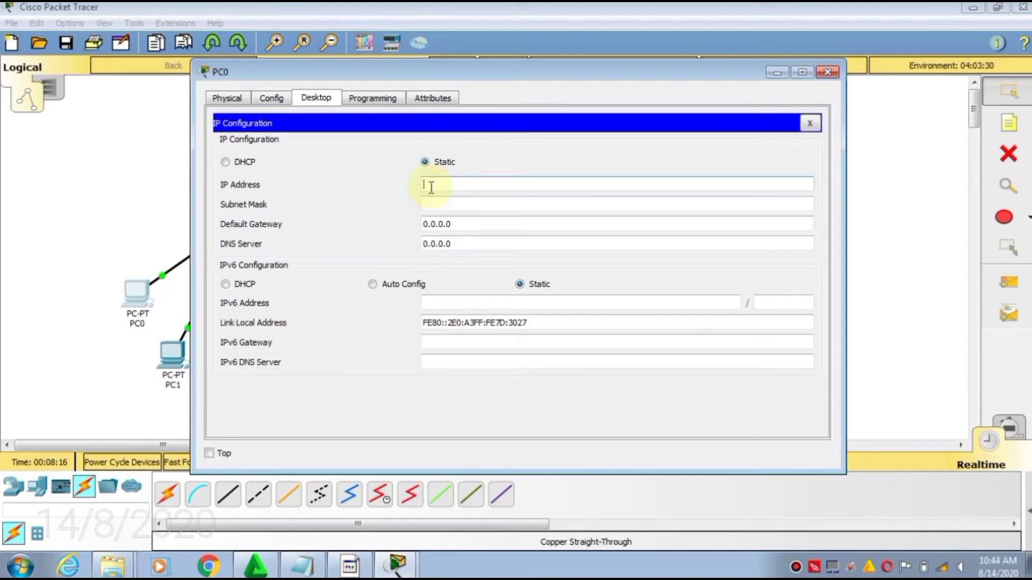
pyautogui.click(241, 161)
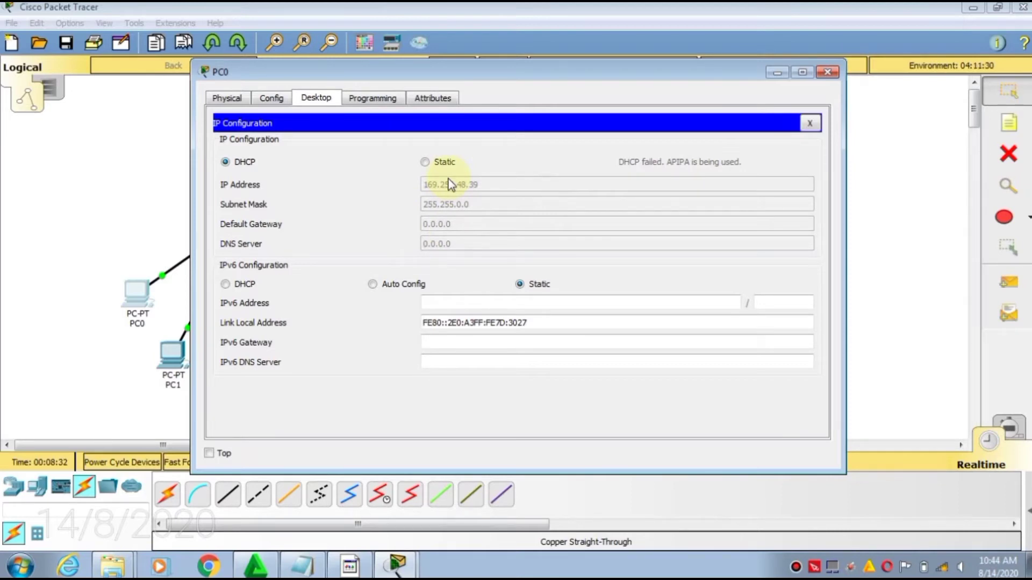
pyautogui.click(425, 162)
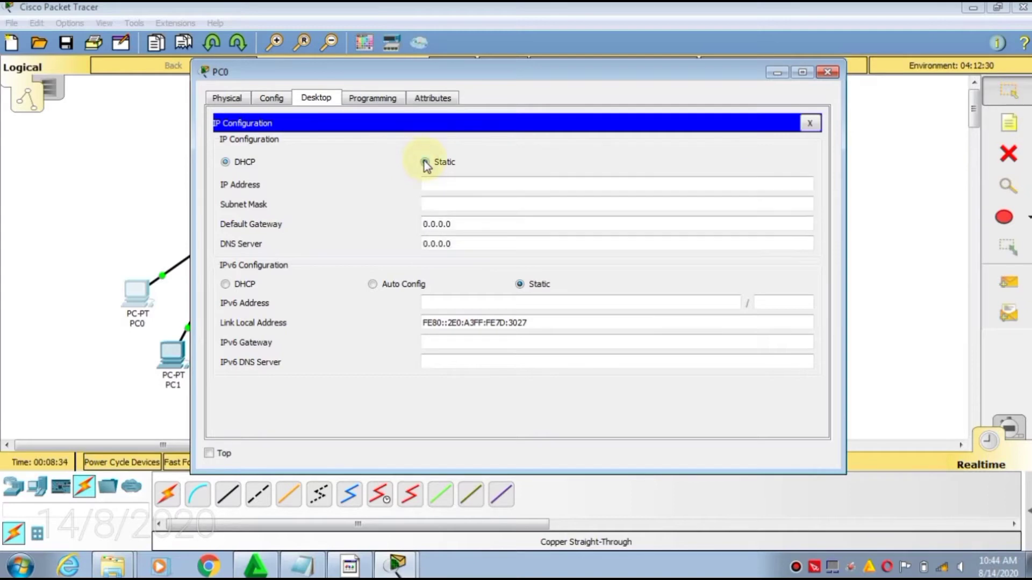
# Step: Set PC0's IP address to 192.168.1.1 and fill in the default subnet mask 255.255.255.0
pyautogui.click(436, 181)
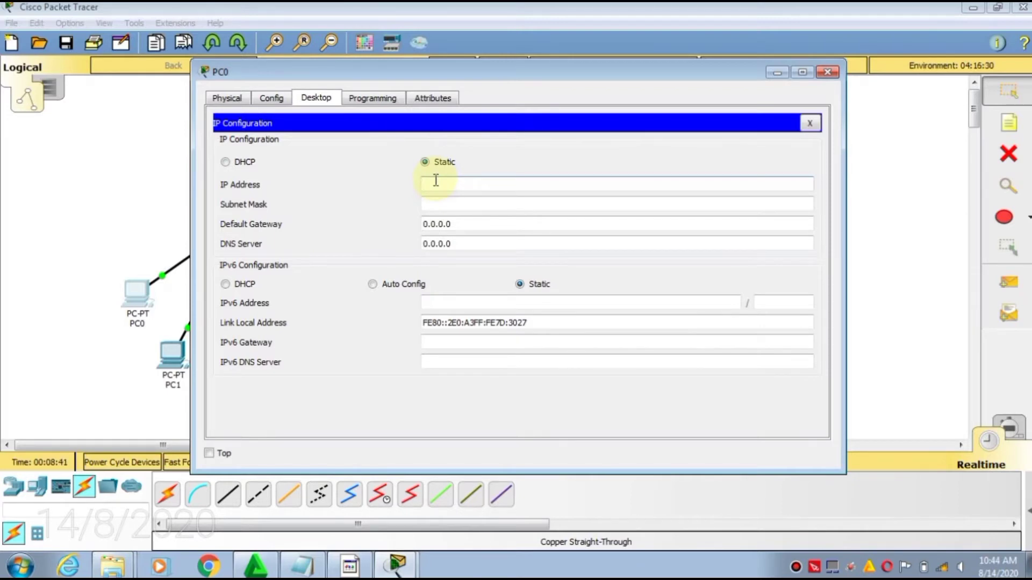
pyautogui.write('19')
pyautogui.write('2.168.1.1')
pyautogui.click(455, 206)
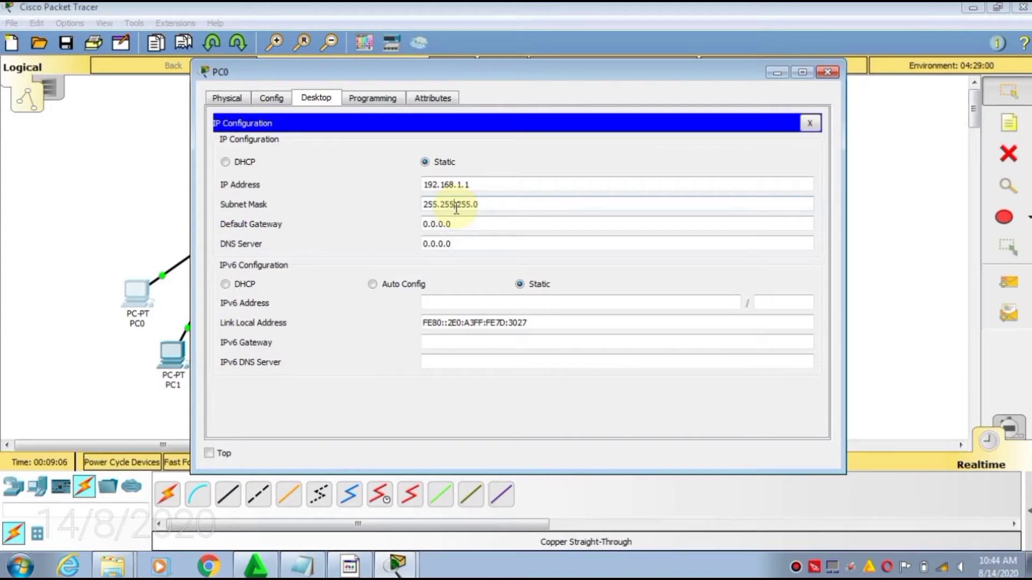
# Step: Copy PC0's IP address and close its configuration window
pyautogui.moveTo(424, 184); pyautogui.dragTo(470, 185)
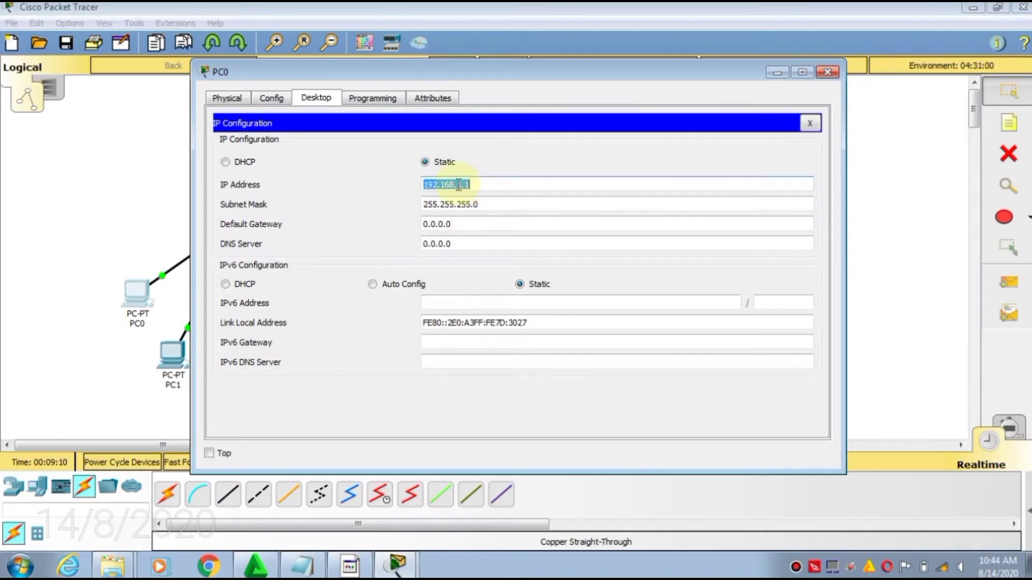
pyautogui.rightClick(459, 184)
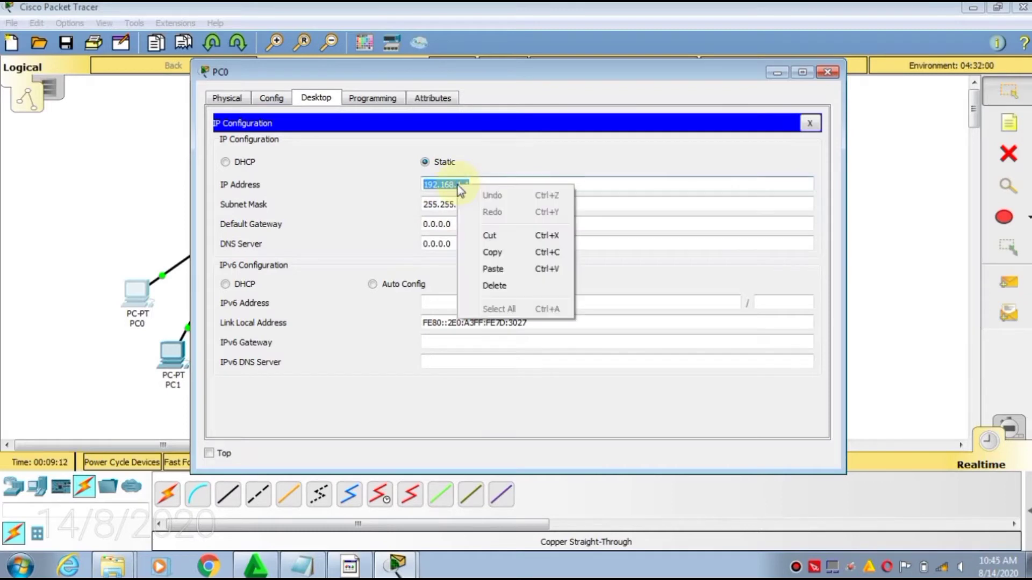
pyautogui.click(493, 253)
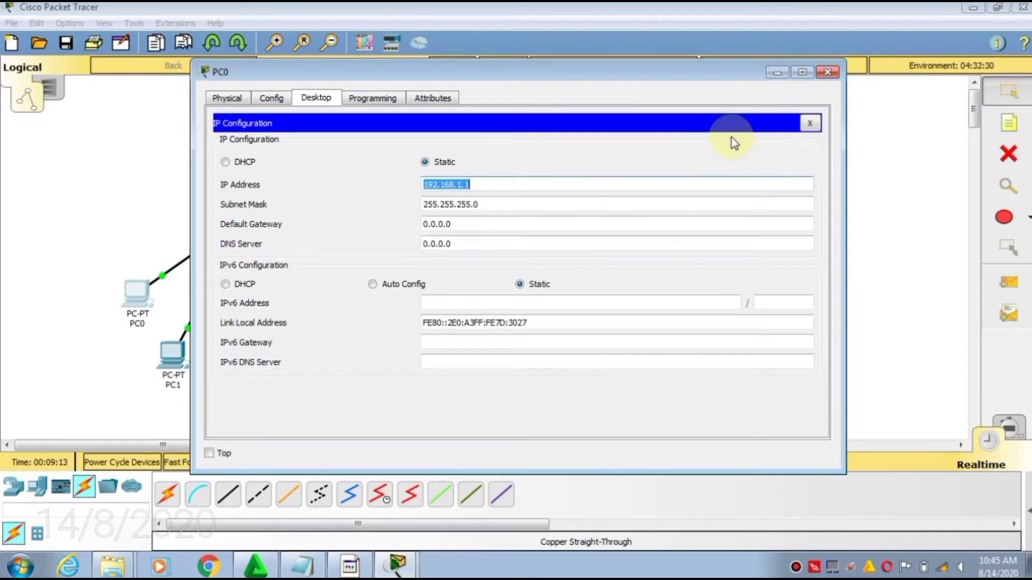
pyautogui.click(810, 123)
pyautogui.click(827, 72)
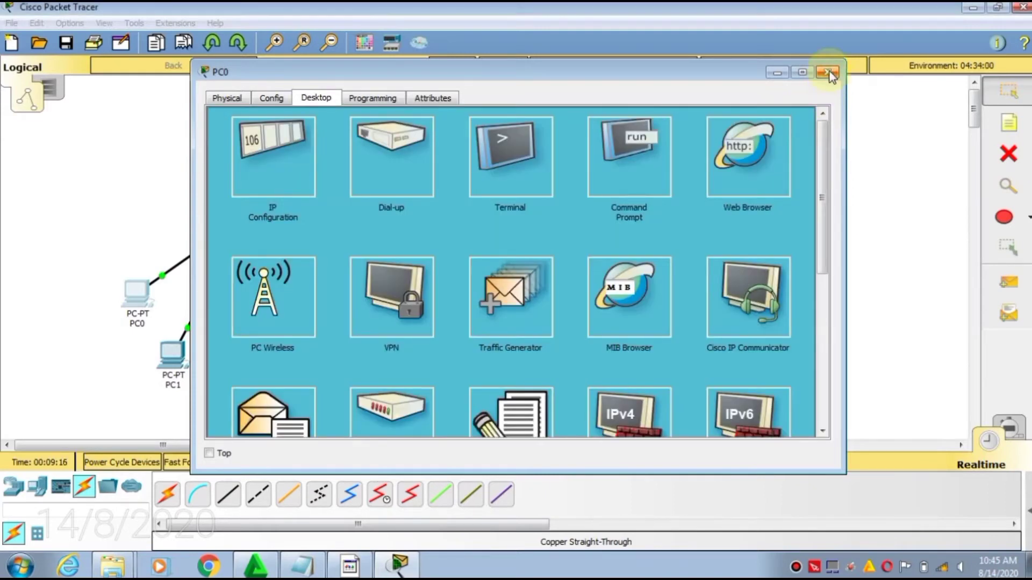
# Step: Assign PC1 the static IP address 192.168.1.2 with subnet mask 255.255.255.0 and close its configuration window
pyautogui.click(179, 361)
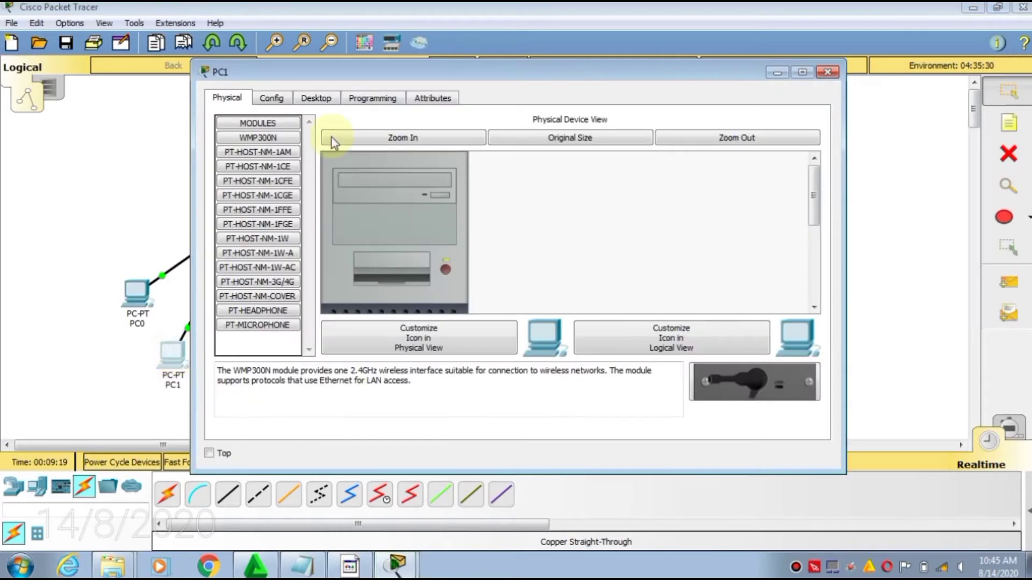
pyautogui.click(317, 98)
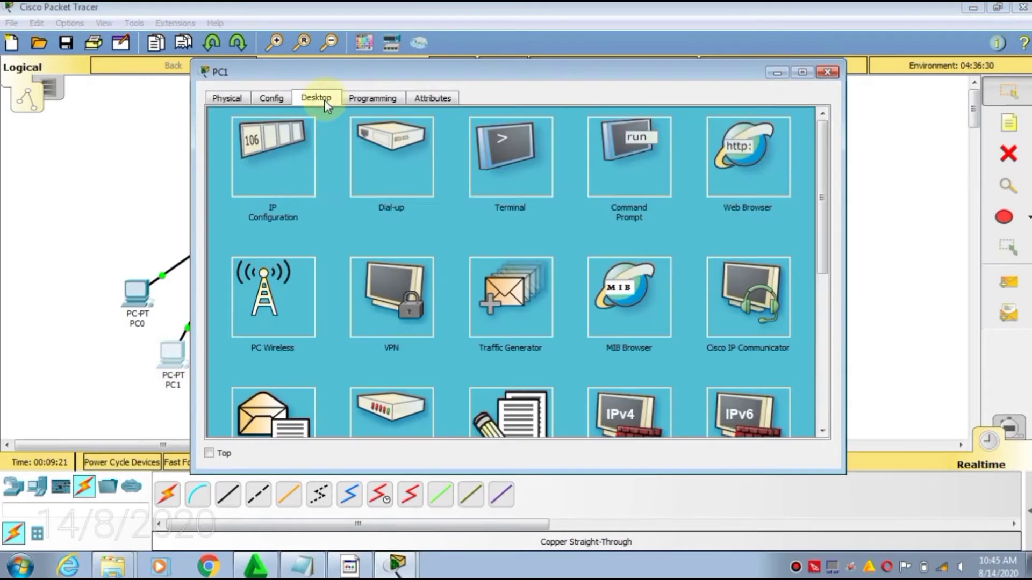
pyautogui.click(286, 162)
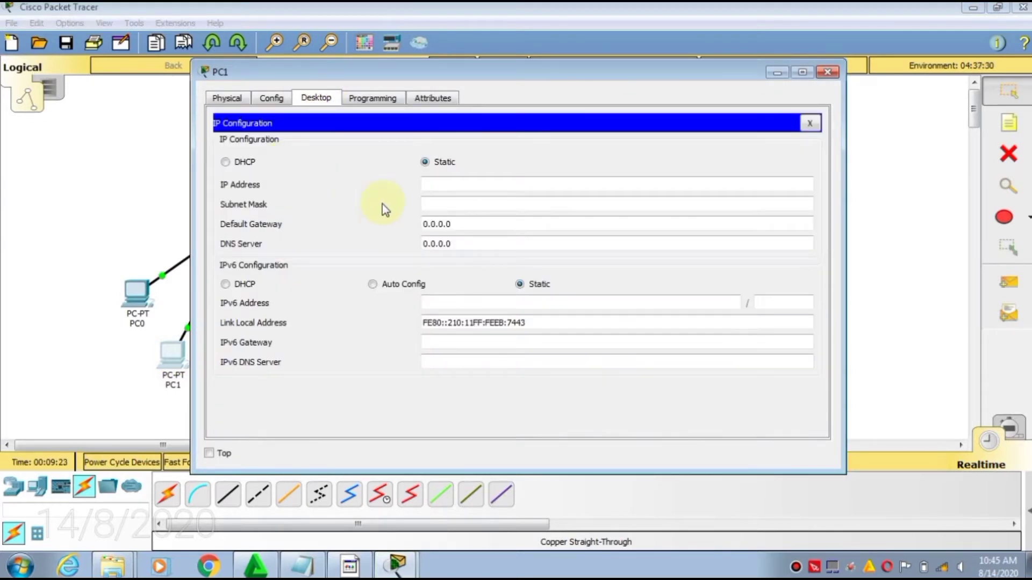
pyautogui.click(446, 186)
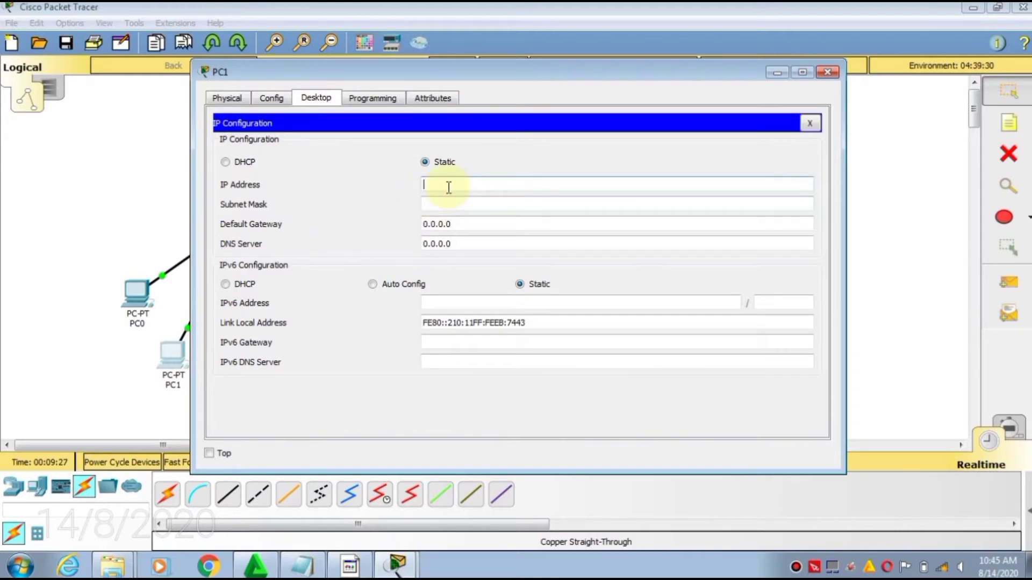
pyautogui.write('192.168.1.1')
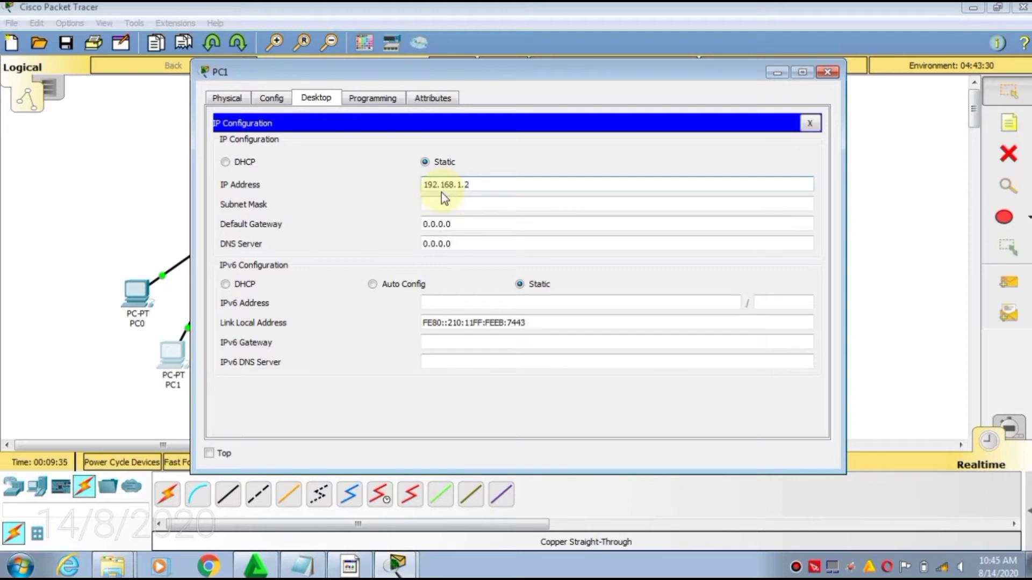
pyautogui.click(441, 204)
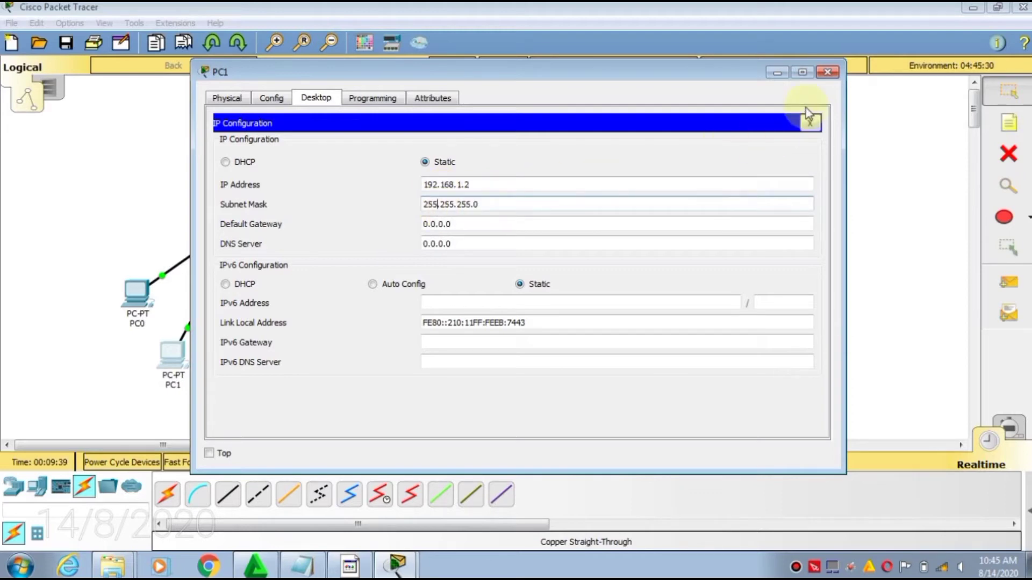
pyautogui.click(830, 75)
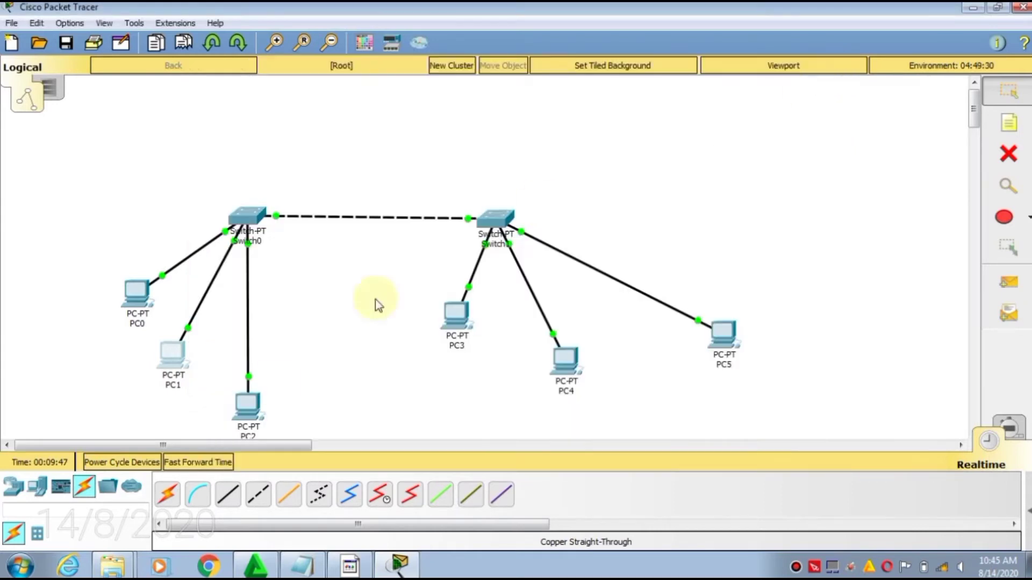
# Step: Assign PC2 the static IP address 192.168.1.3 with subnet mask 255.255.255.0, close its window and expand the PDU scenario list
pyautogui.click(259, 408)
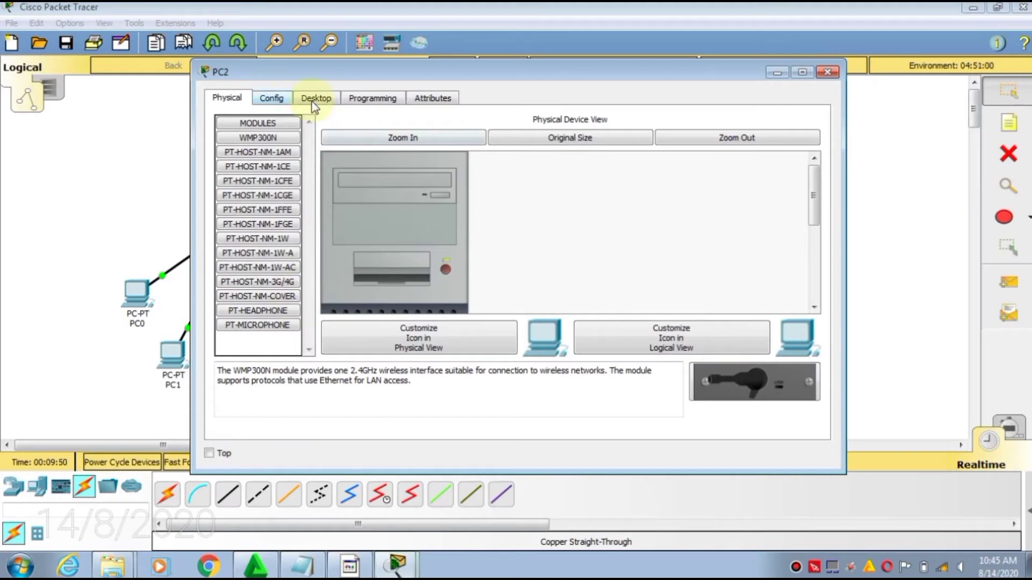
pyautogui.click(315, 99)
pyautogui.click(285, 164)
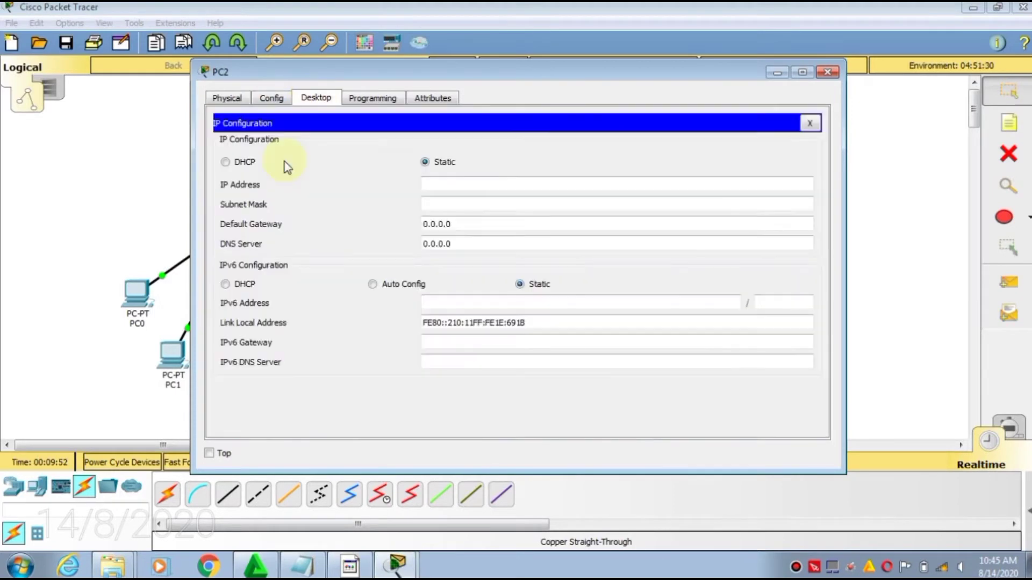
pyautogui.click(430, 187)
pyautogui.hotkey('ctrl', 'v')
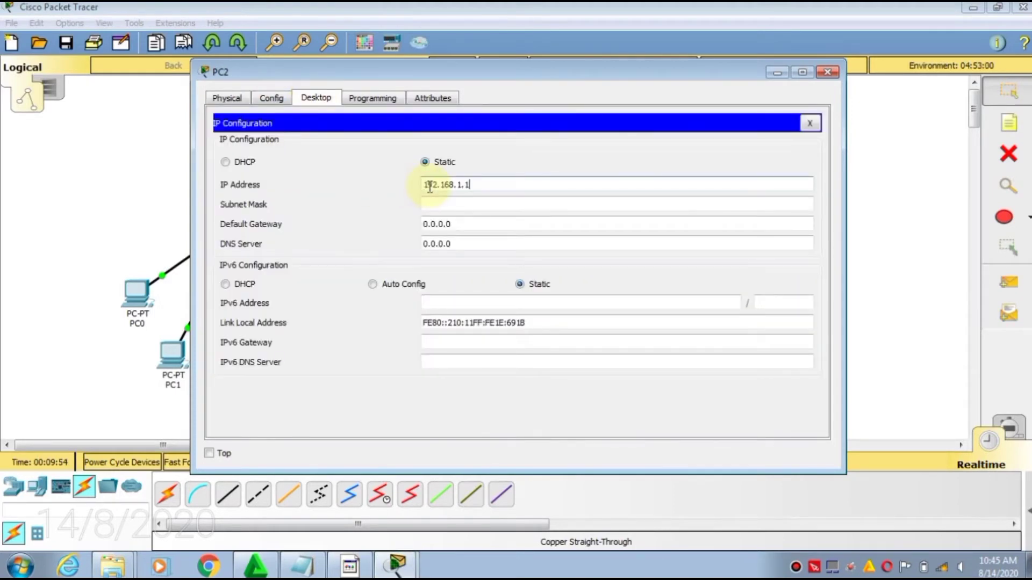
pyautogui.press('BackSpace')
pyautogui.write('3')
pyautogui.click(433, 203)
pyautogui.click(828, 71)
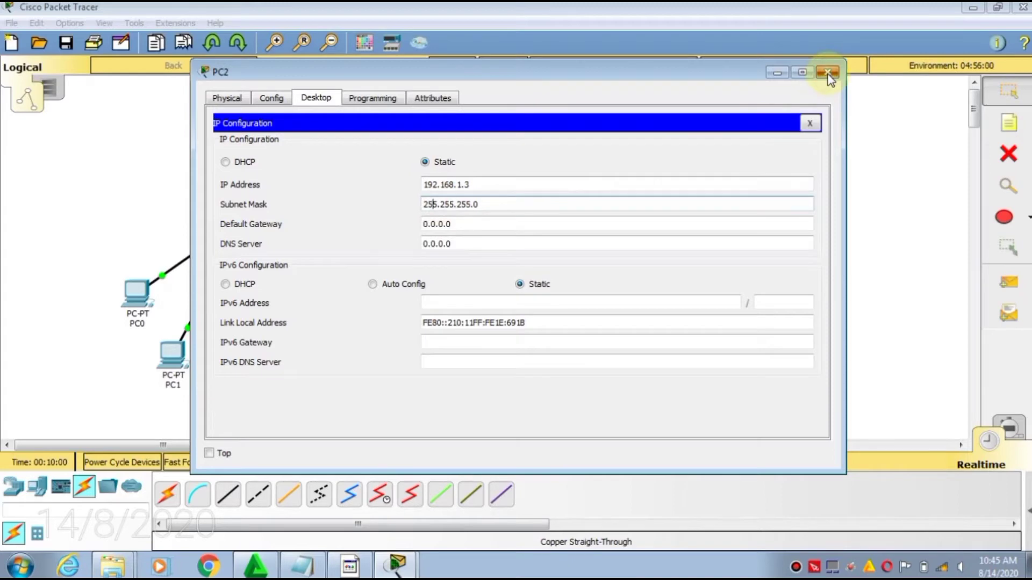
pyautogui.click(1028, 517)
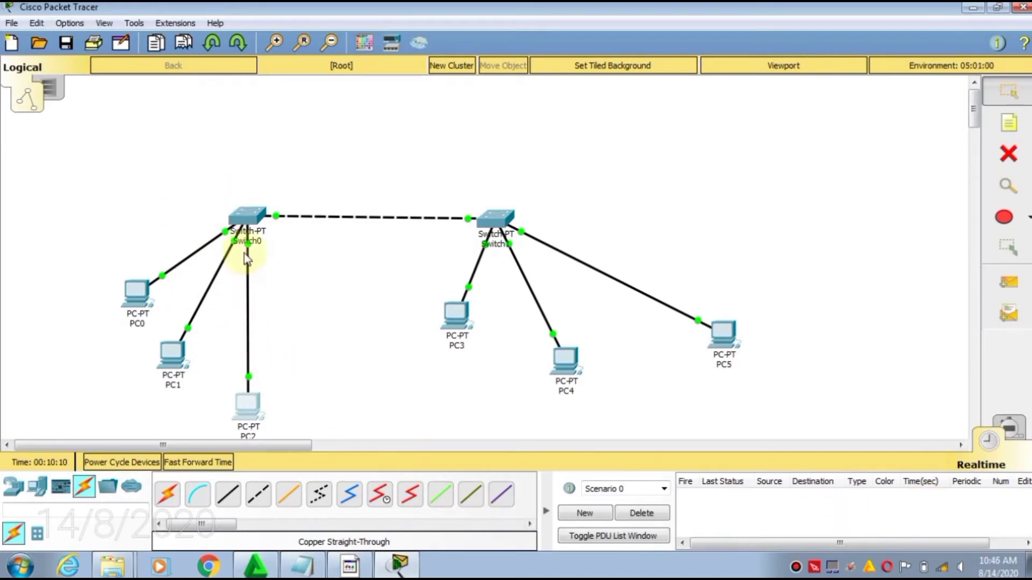
pyautogui.moveTo(246, 243)
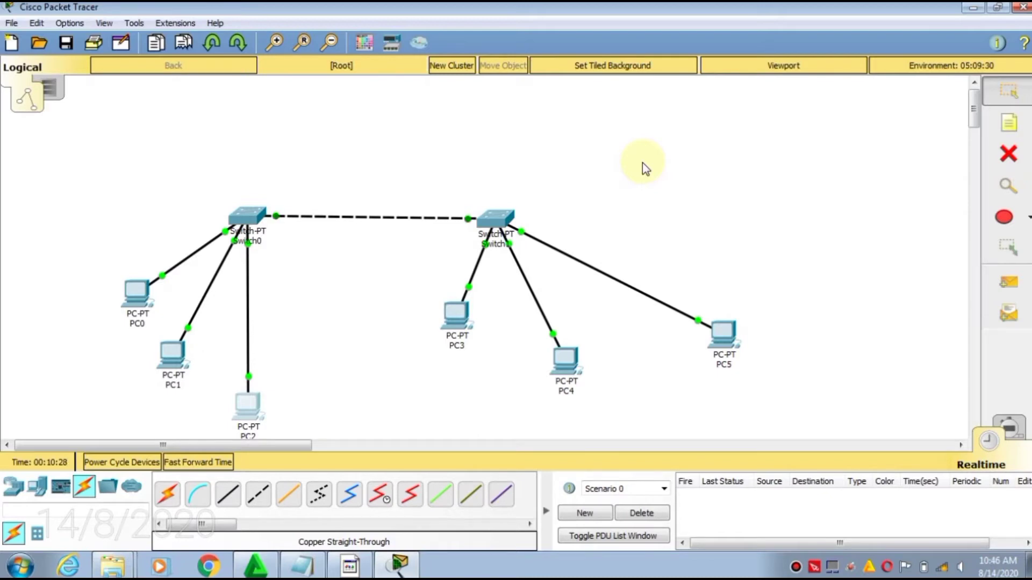
# Step: Assign PC3 the static IP address 192.168.1.4 with subnet mask 255.255.255.0 and close its configuration window
pyautogui.click(457, 320)
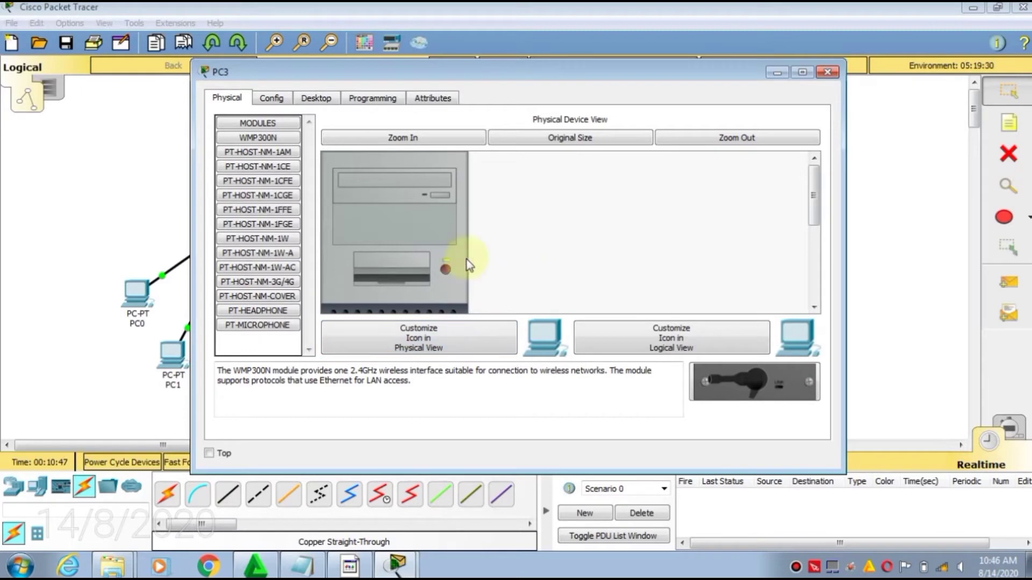
pyautogui.click(320, 99)
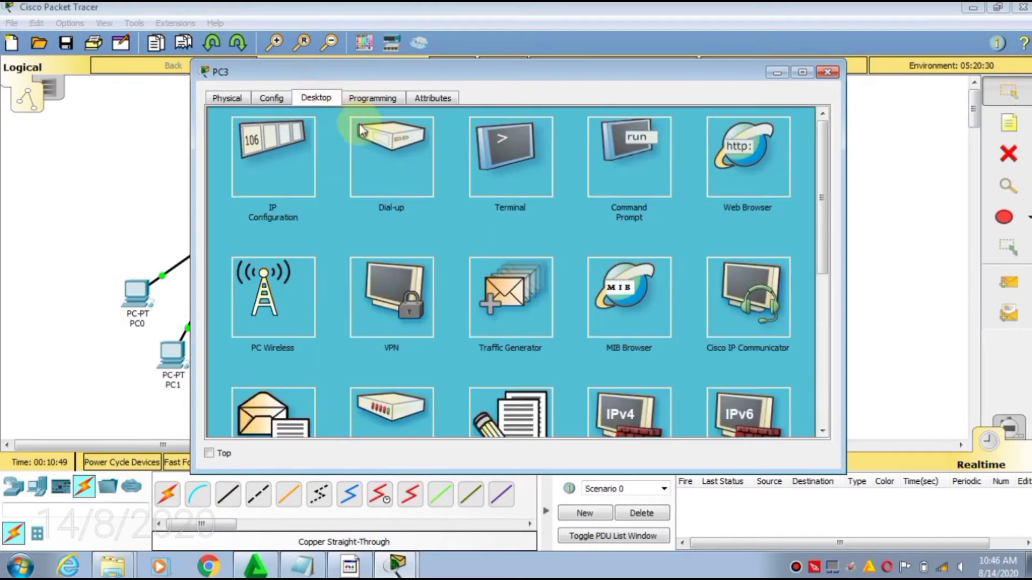
pyautogui.click(273, 168)
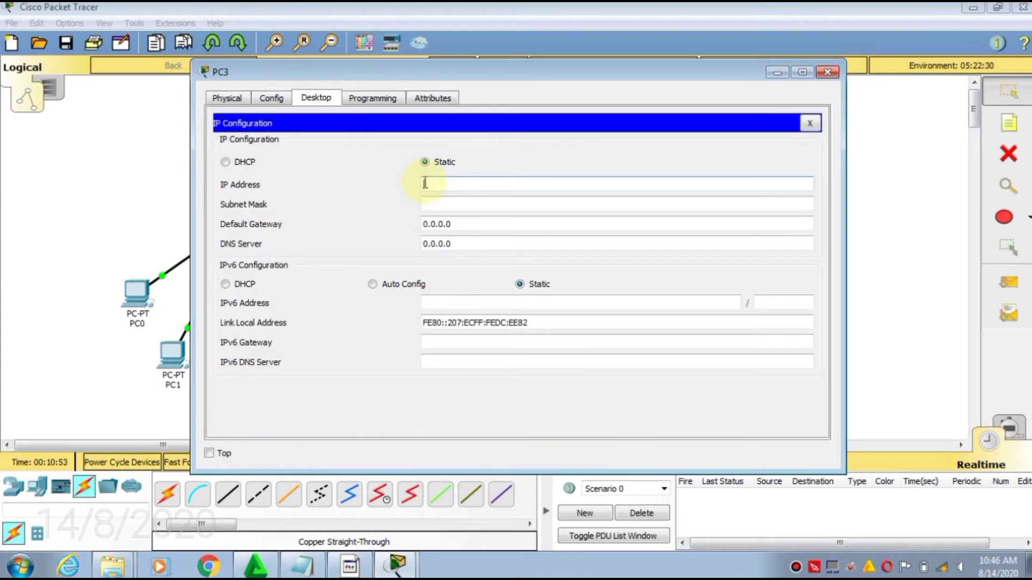
pyautogui.write('192.168.1.1')
pyautogui.press('BackSpace')
pyautogui.write('4')
pyautogui.click(456, 203)
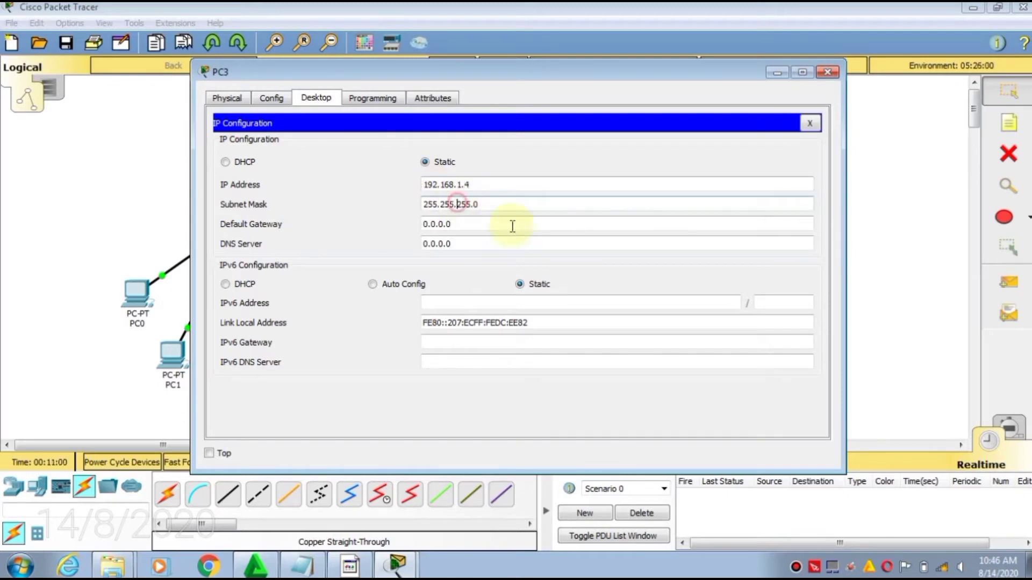
pyautogui.click(827, 72)
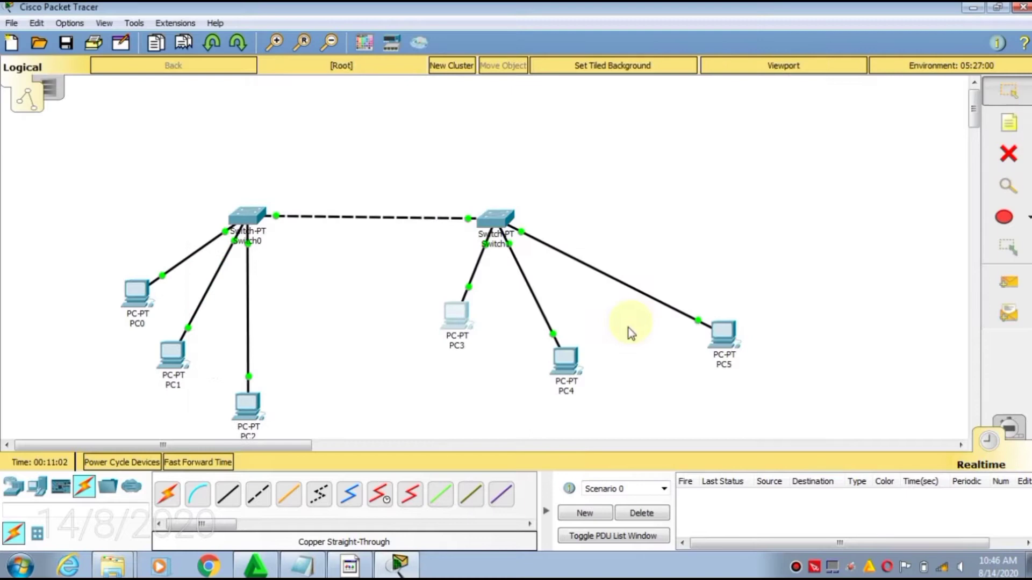
# Step: Set PC4's static IP address to 192.168.1.5 and close its configuration window
pyautogui.click(564, 361)
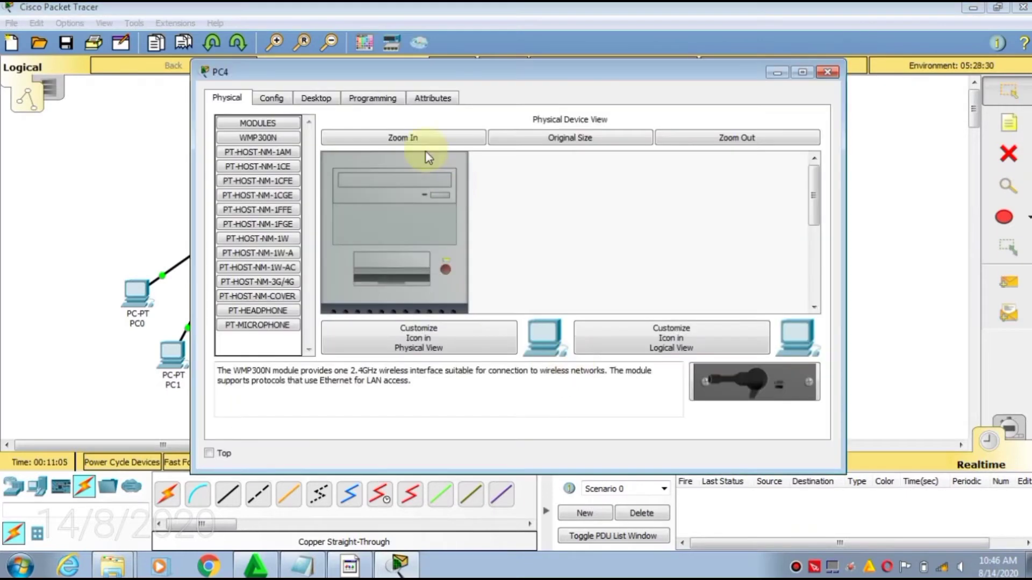
pyautogui.click(315, 101)
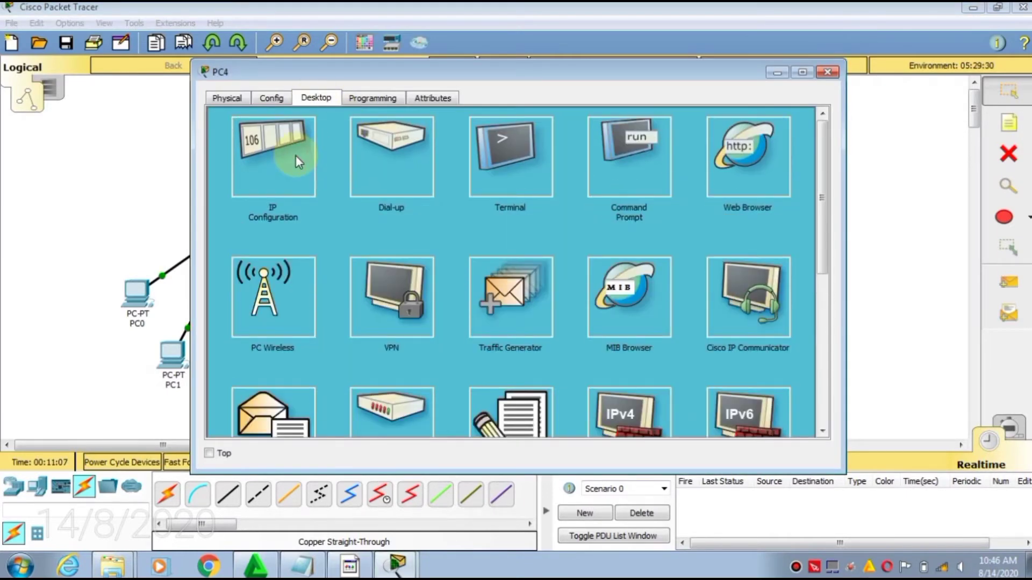
pyautogui.click(296, 155)
pyautogui.click(438, 181)
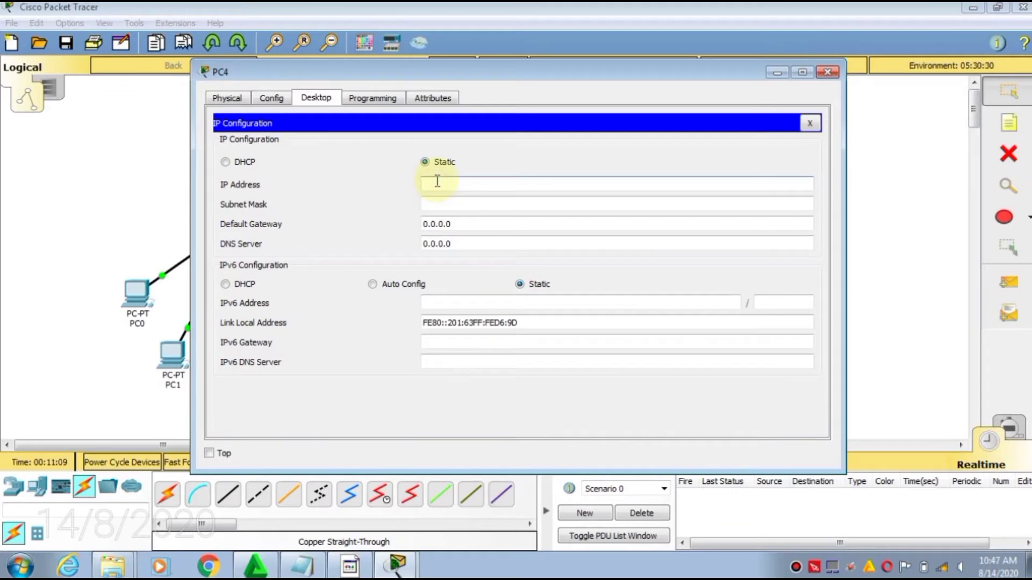
pyautogui.write('192.168.1.5')
pyautogui.click(827, 72)
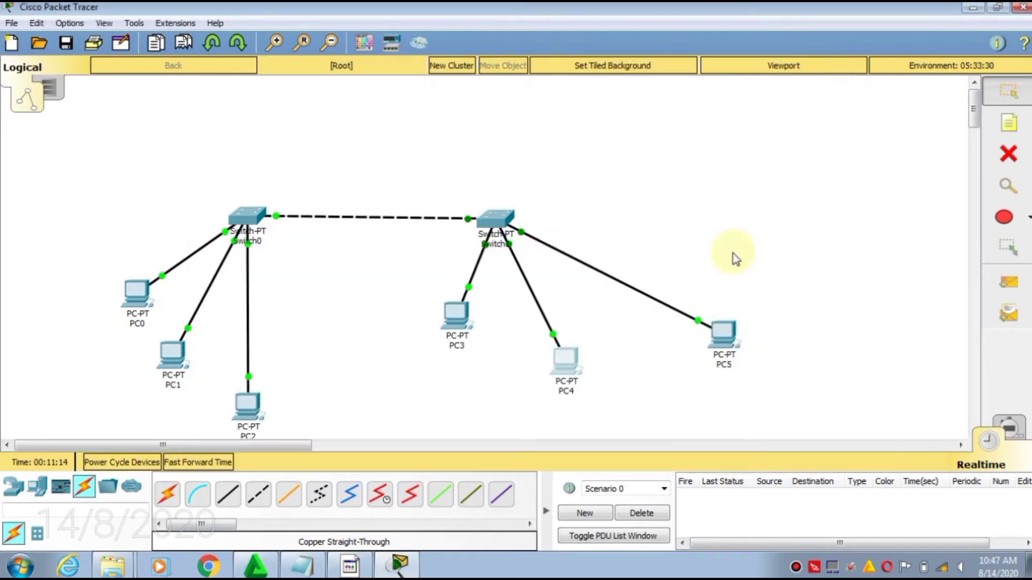
# Step: Set PC5's static IP address to 192.168.1.6 and close its configuration window
pyautogui.click(726, 336)
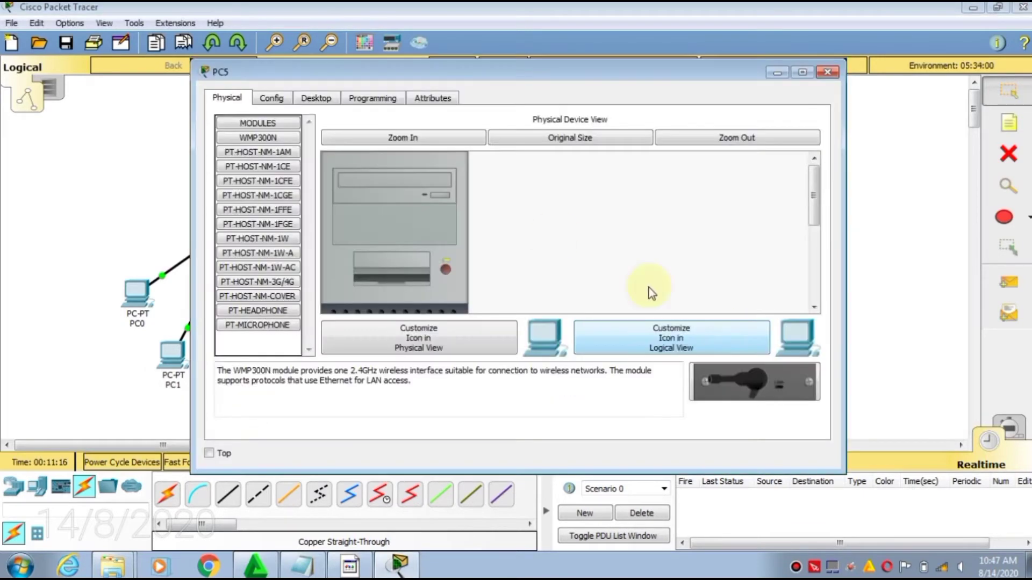
pyautogui.click(305, 99)
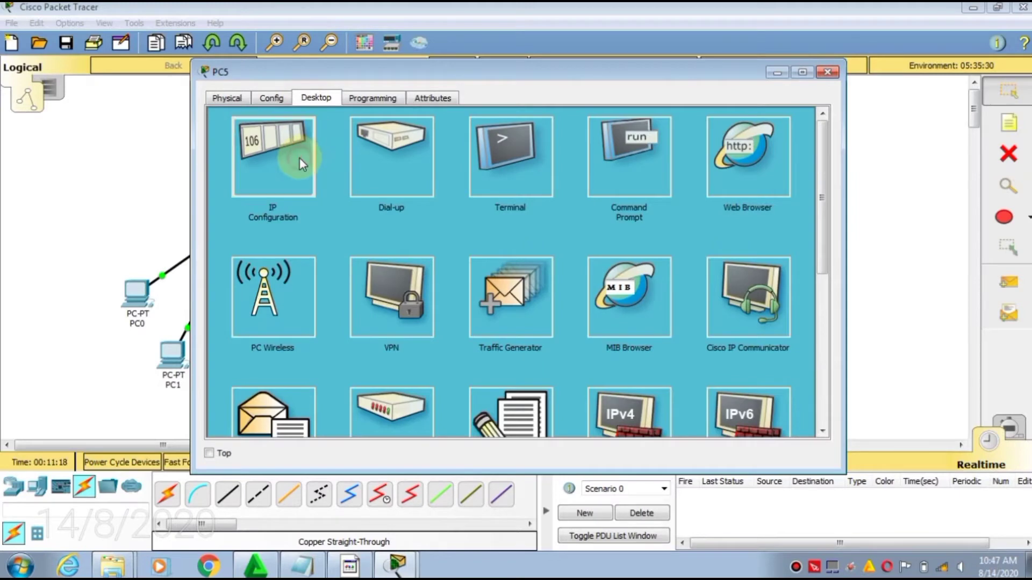
pyautogui.click(299, 157)
pyautogui.click(433, 184)
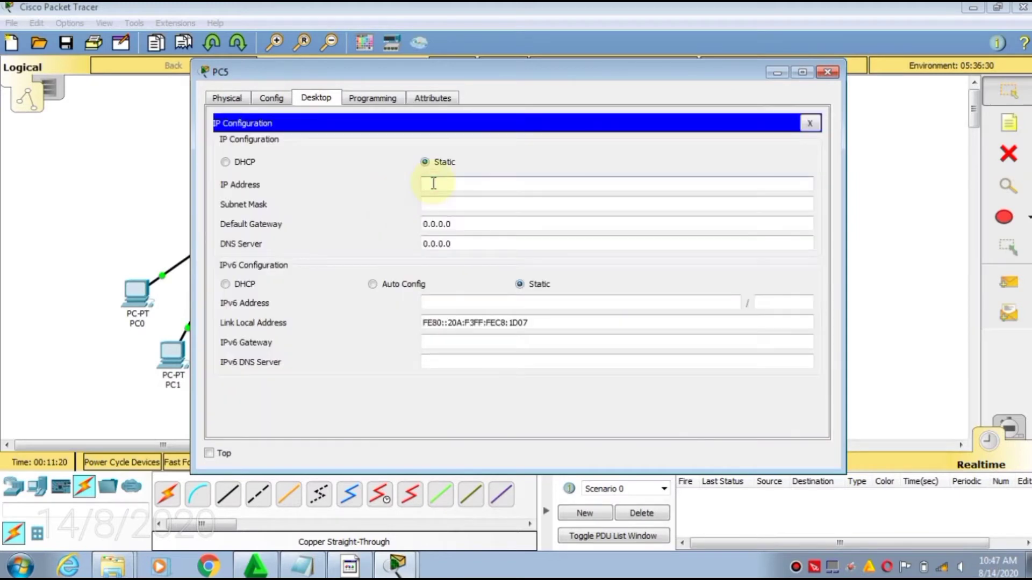
pyautogui.write('192.168.1.1')
pyautogui.press('BackSpace')
pyautogui.write('6')
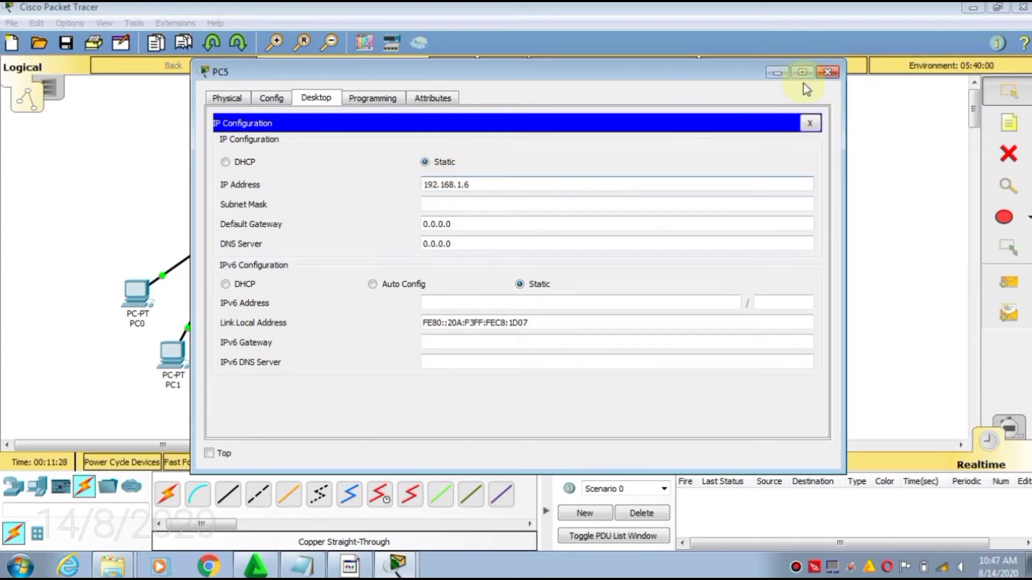
pyautogui.click(825, 74)
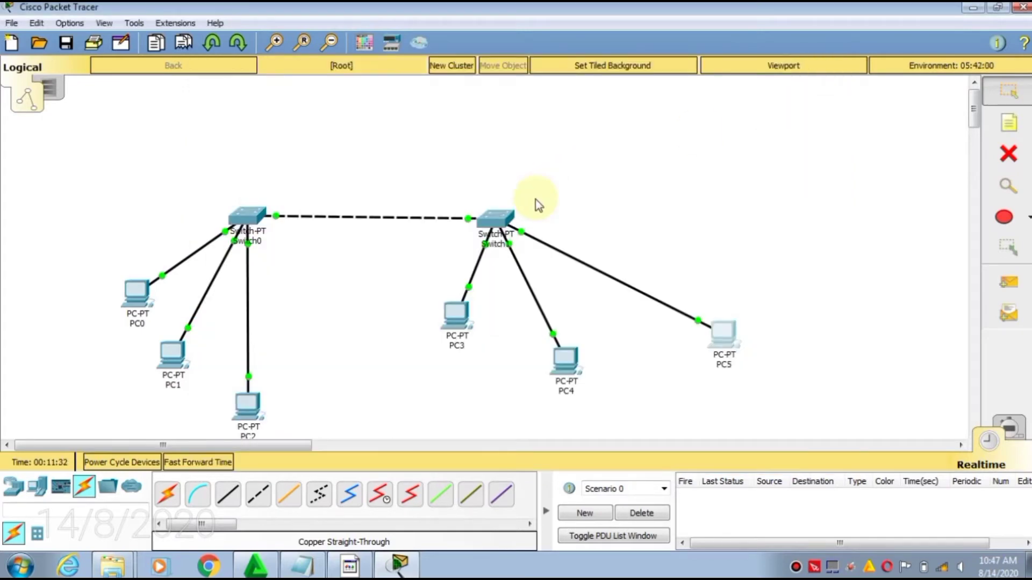
# Step: Move Switch1 and Switch0 higher above their PCs so that the link between the two switches runs horizontally
pyautogui.click(501, 222)
pyautogui.moveTo(503, 222); pyautogui.dragTo(569, 179)
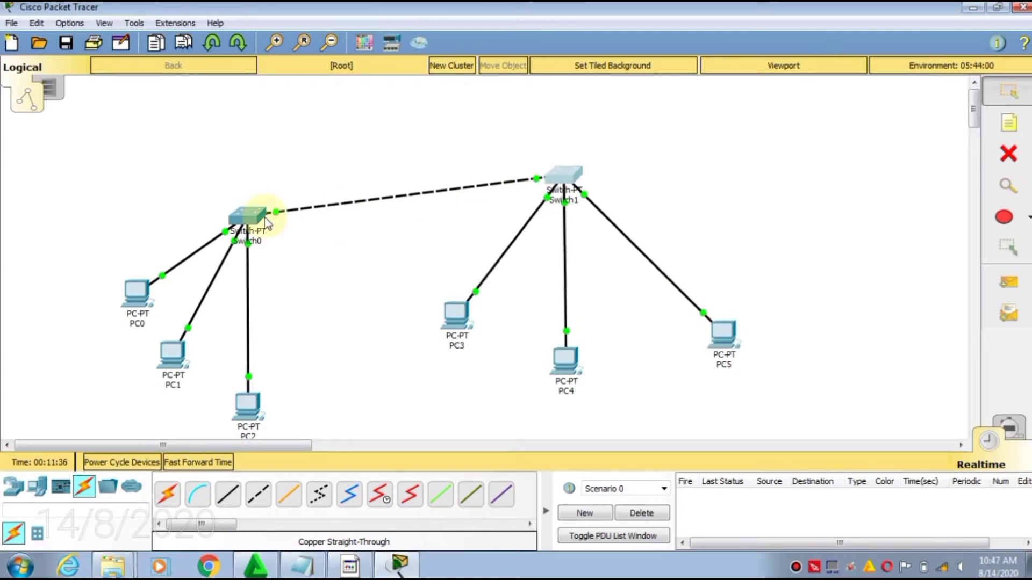
pyautogui.moveTo(238, 215); pyautogui.dragTo(246, 165)
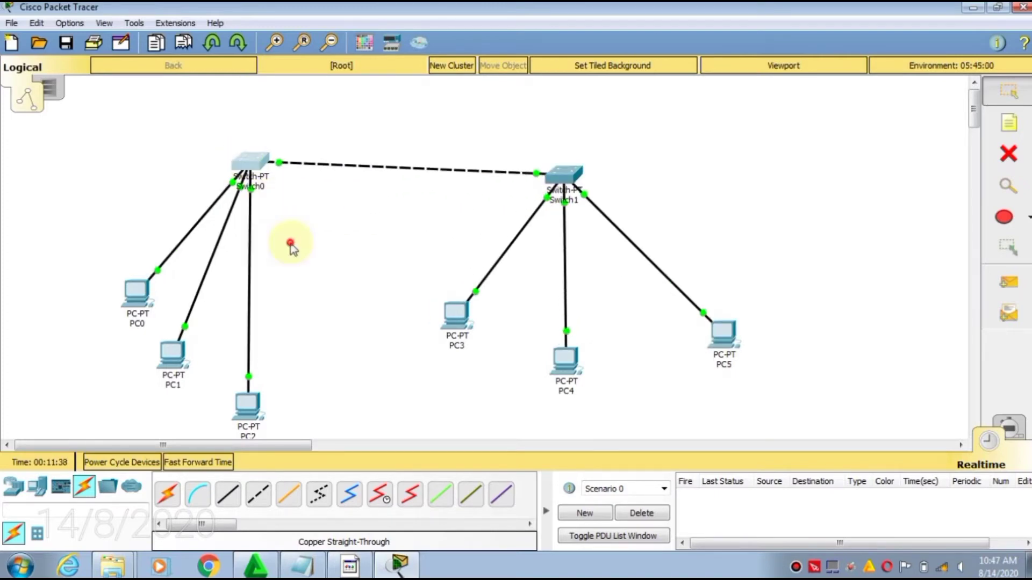
pyautogui.moveTo(548, 180); pyautogui.dragTo(581, 156)
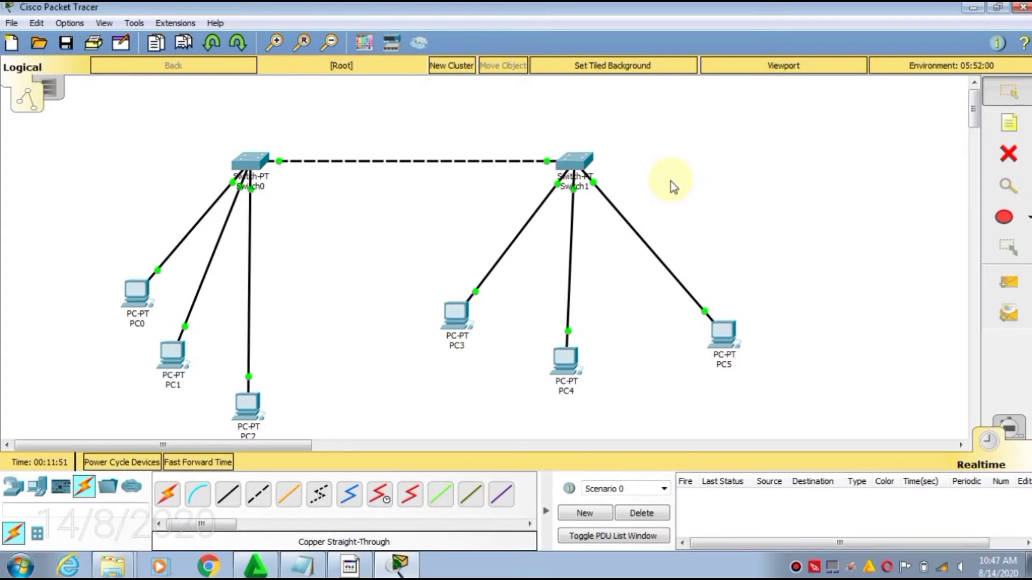
# Step: Open Switch0's command line interface and enter privileged mode with the enable command
pyautogui.click(251, 168)
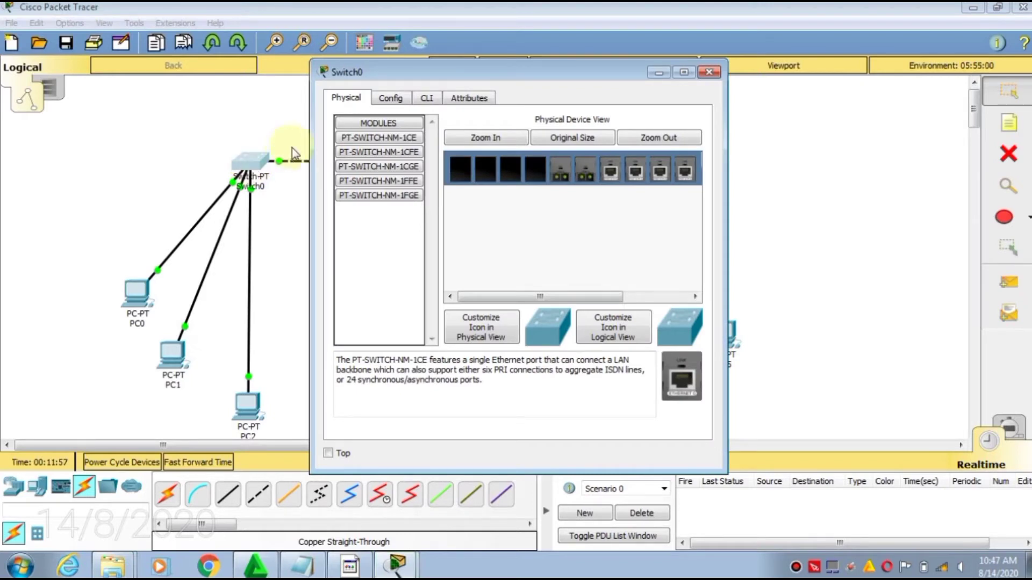
pyautogui.click(426, 99)
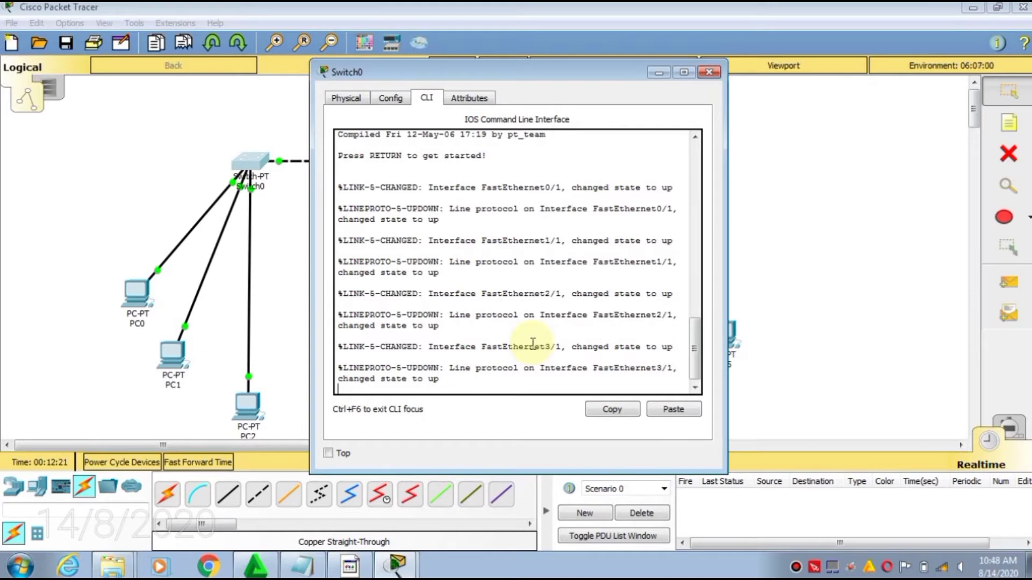
pyautogui.press('Return')
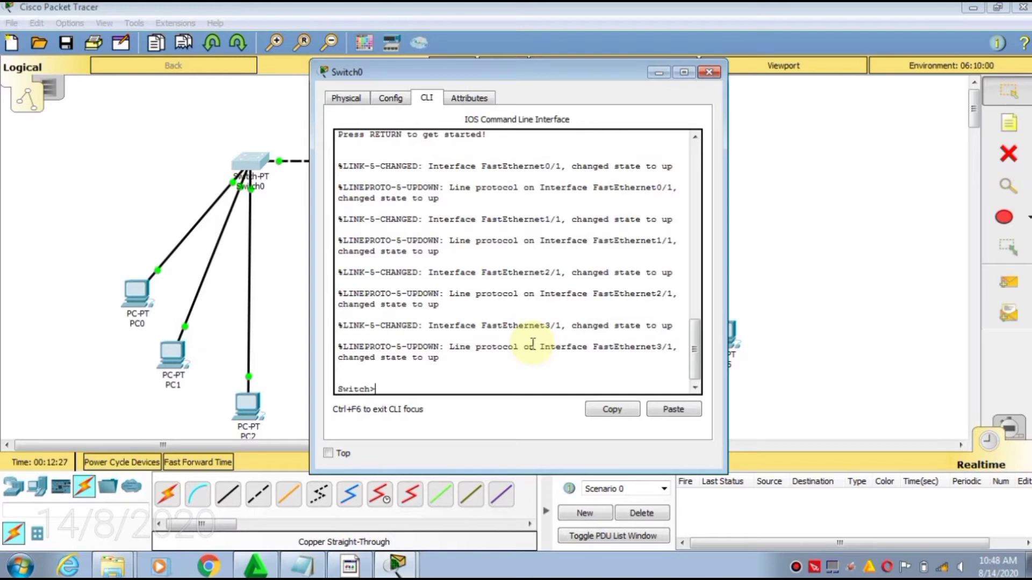
pyautogui.write('e')
pyautogui.write('nab3')
pyautogui.write('e')
pyautogui.press('BackSpace')
pyautogui.press('BackSpace')
pyautogui.write('3e')
pyautogui.press('BackSpace')
pyautogui.press('BackSpace')
pyautogui.write('le')
pyautogui.press('Return')
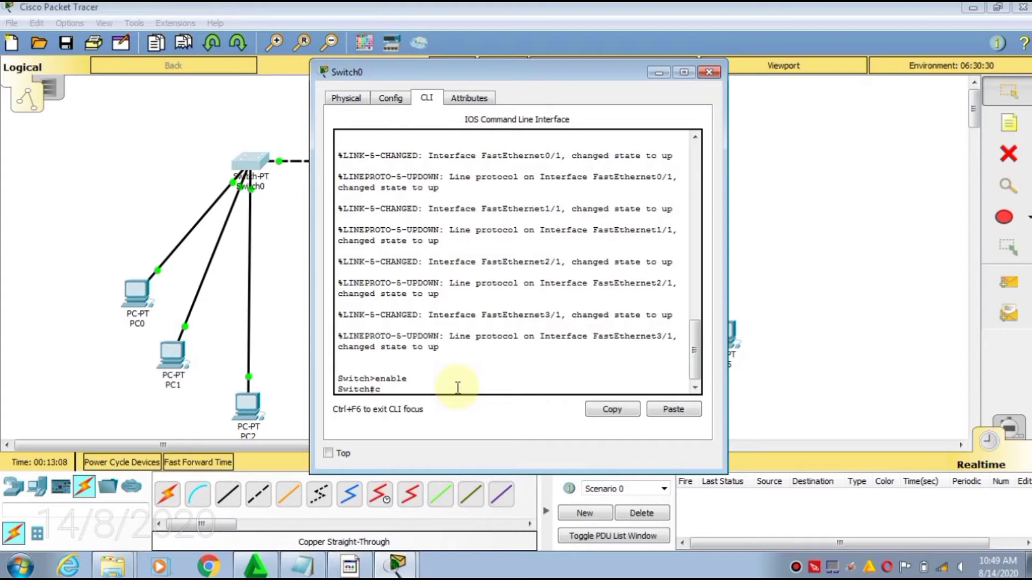
# Step: Try to enter global configuration mode on Switch0 with the commands "con f t" and "configure termintal"
pyautogui.write('con f t')
pyautogui.press('Return')
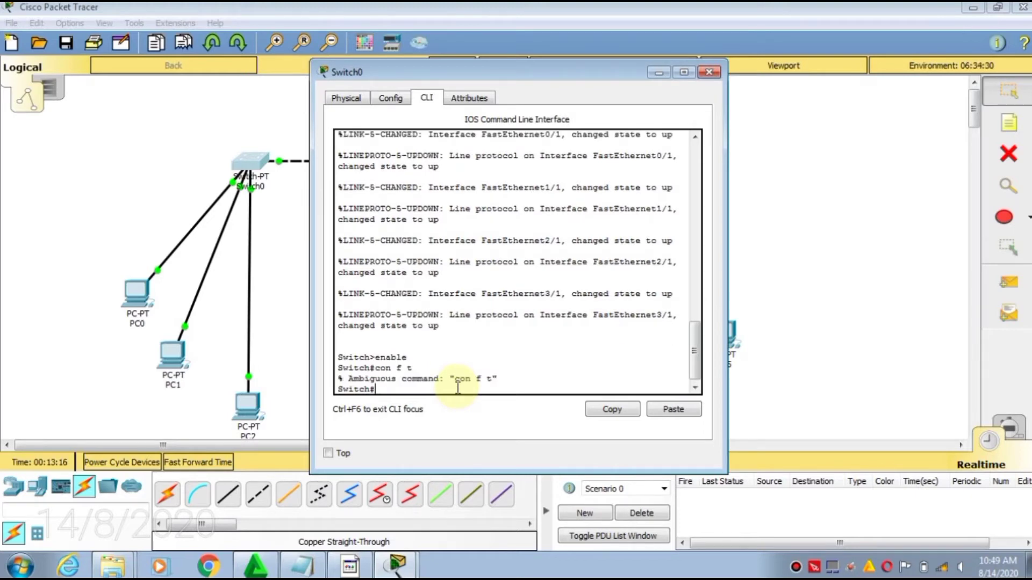
pyautogui.write('configure termint')
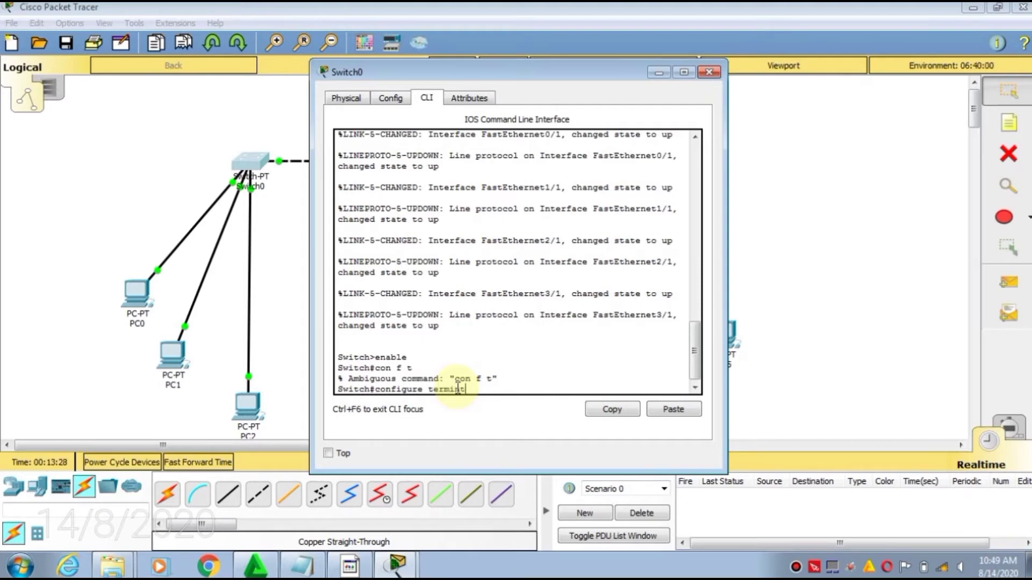
pyautogui.write('al')
pyautogui.press('Return')
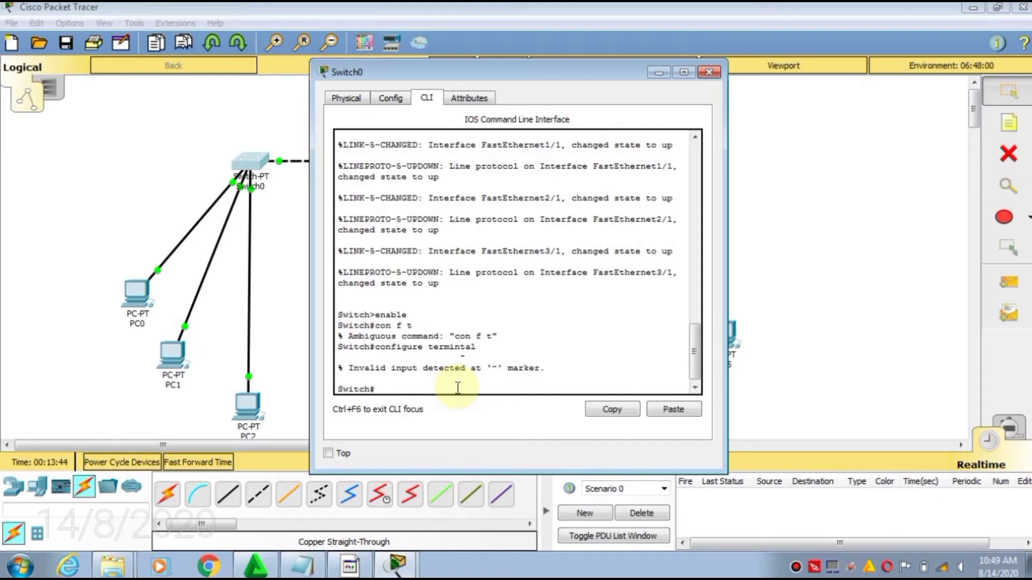
# Step: Enter global configuration mode on Switch0 with the command "configure terminal"
pyautogui.write('configure')
pyautogui.write('term')
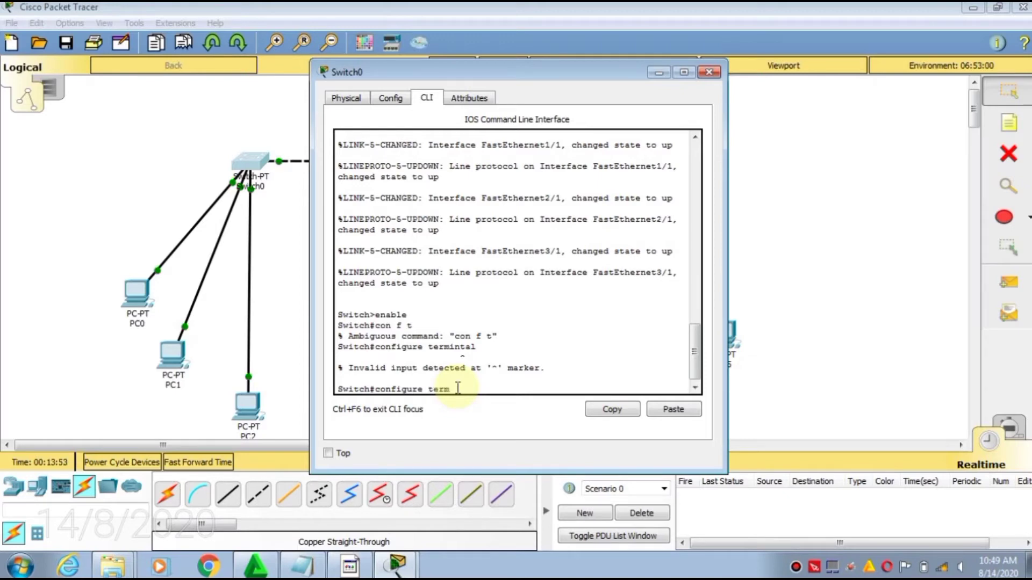
pyautogui.write('inal')
pyautogui.press('Return')
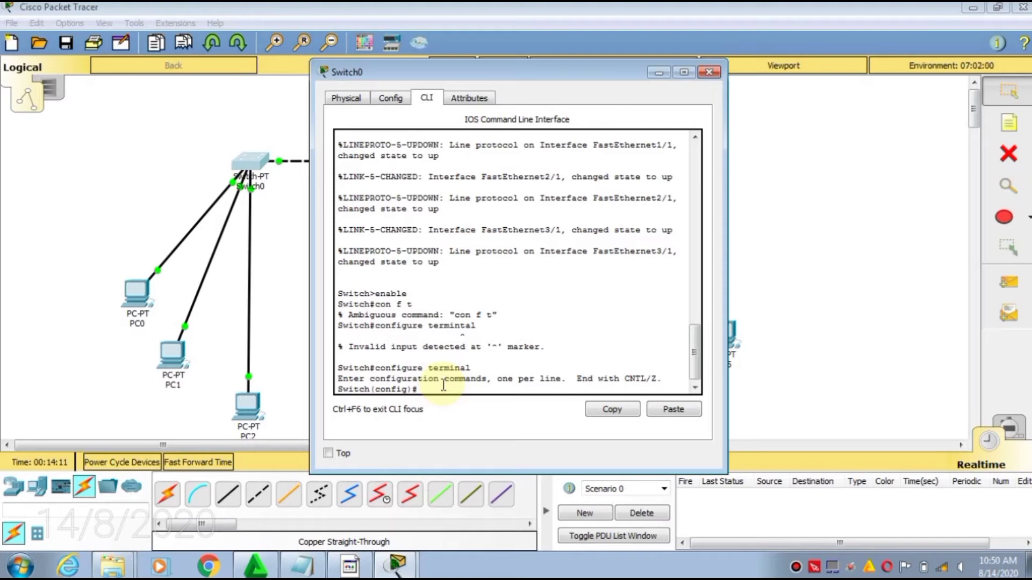
# Step: Try to select Switch0's first FastEthernet port with the command "interface fast eternet 0/1"
pyautogui.write('interface fast eternet 0/')
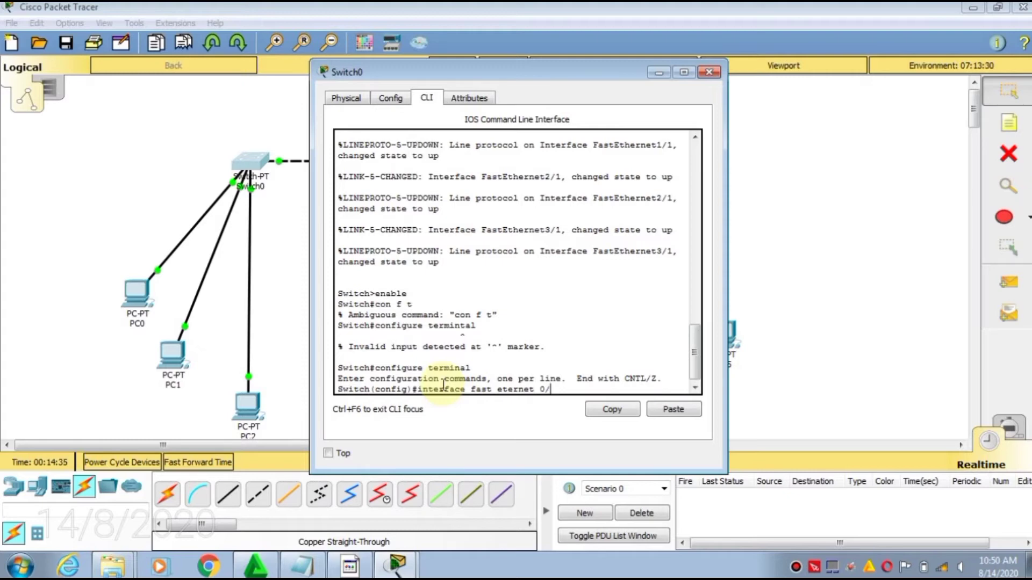
pyautogui.write('1')
pyautogui.press('Return')
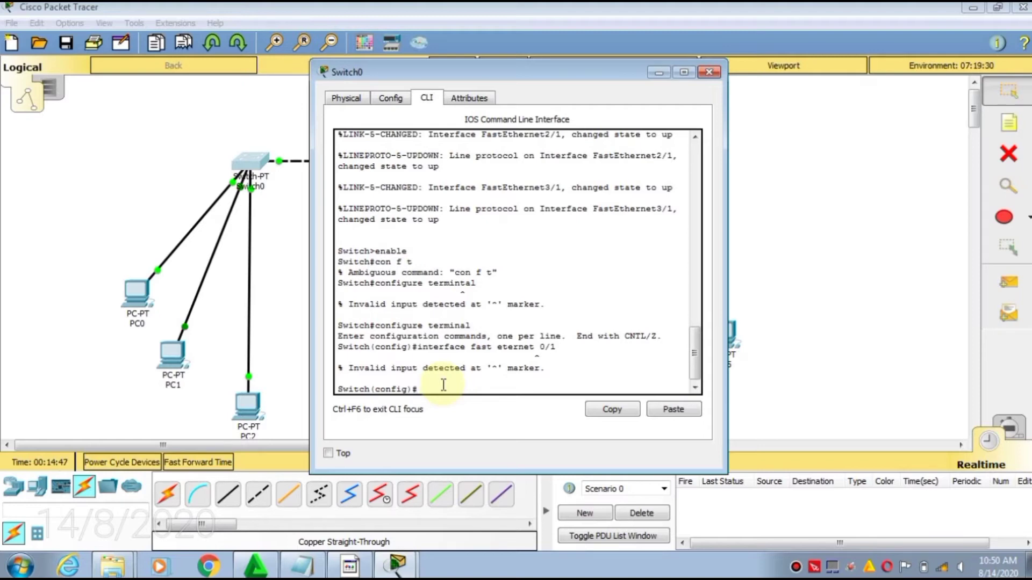
pyautogui.write('conf')
pyautogui.press('BackSpace')
pyautogui.press('BackSpace')
pyautogui.press('BackSpace')
pyautogui.press('BackSpace')
pyautogui.press('BackSpace')
pyautogui.press('BackSpace')
# Step: Select Switch0's port with "interface fastethernet 0/1" and apply "switchport mode dynamic desirable" to it
pyautogui.write('interface fast')
pyautogui.write('ethernet')
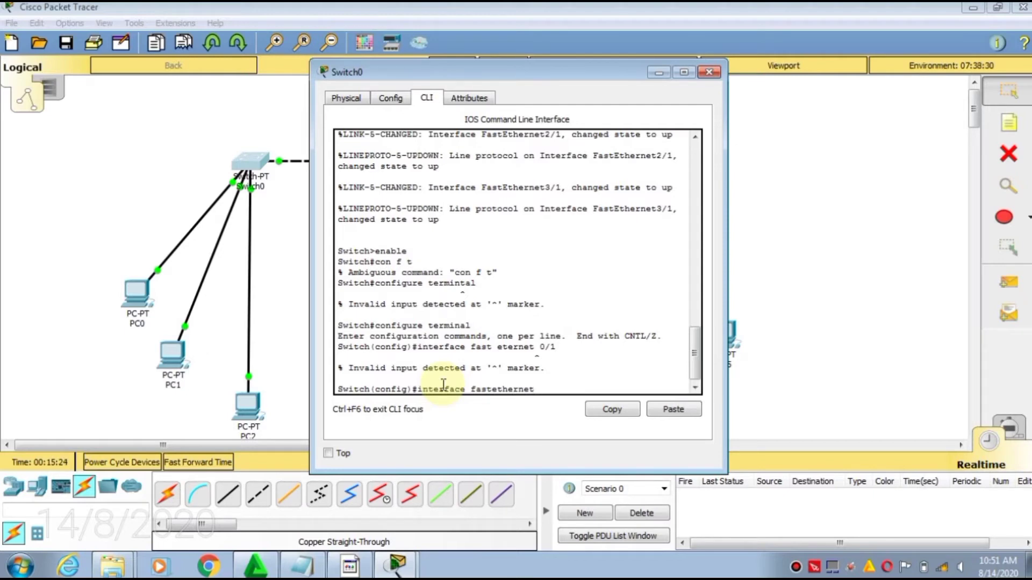
pyautogui.write('0/1')
pyautogui.press('Return')
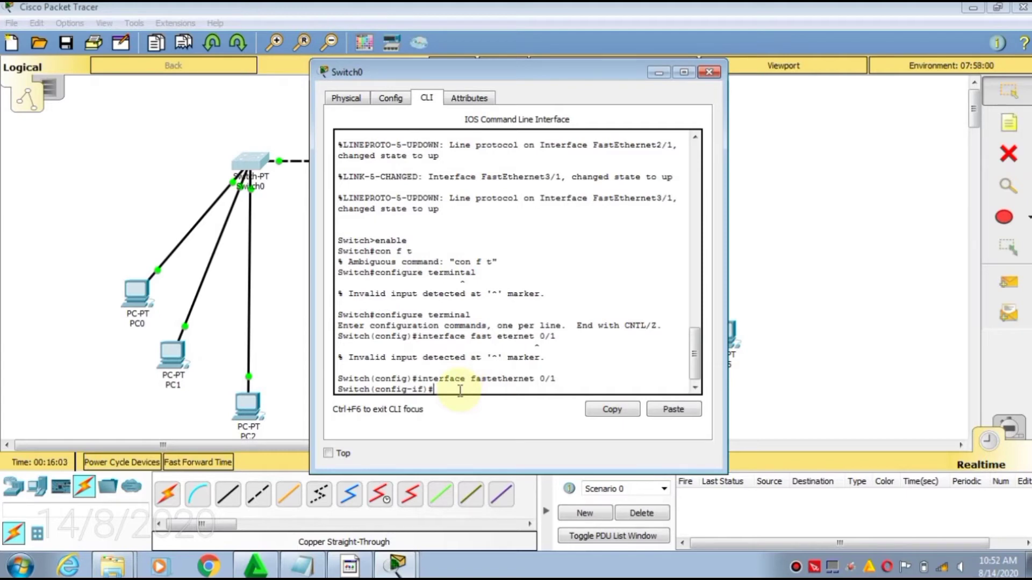
pyautogui.write('switchport mode dynamic')
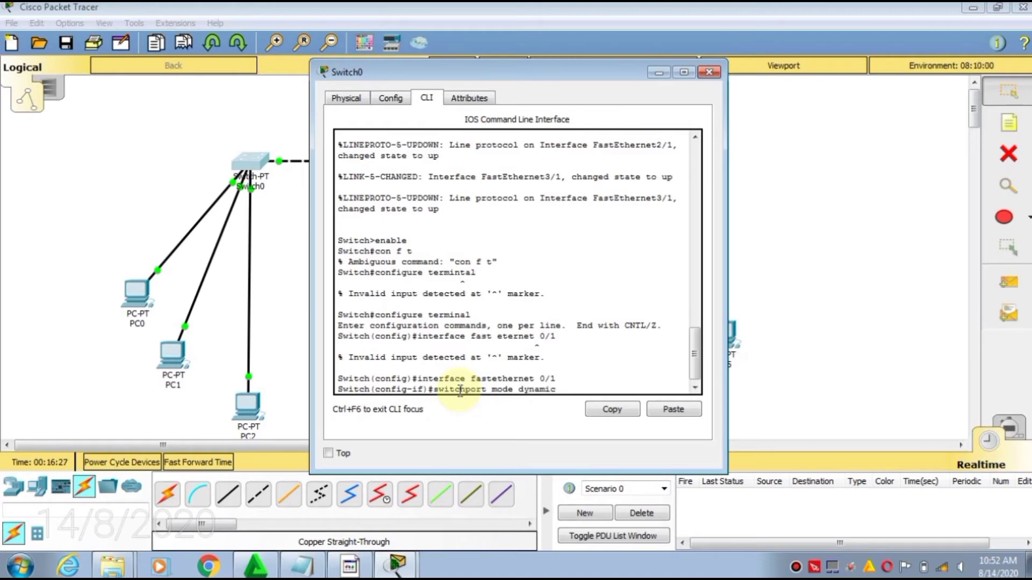
pyautogui.write(' desirable')
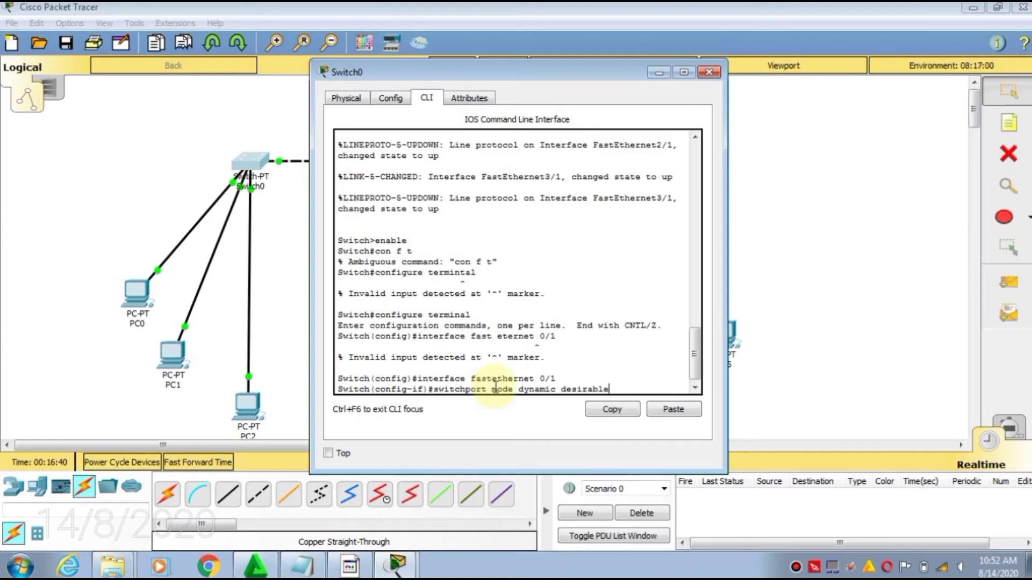
pyautogui.press('Return')
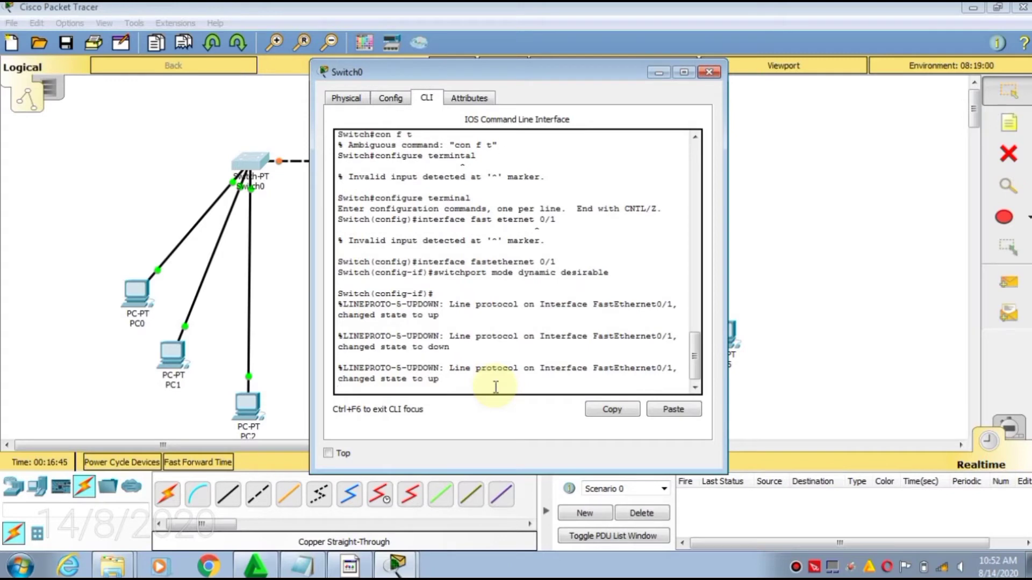
pyautogui.press('Return')
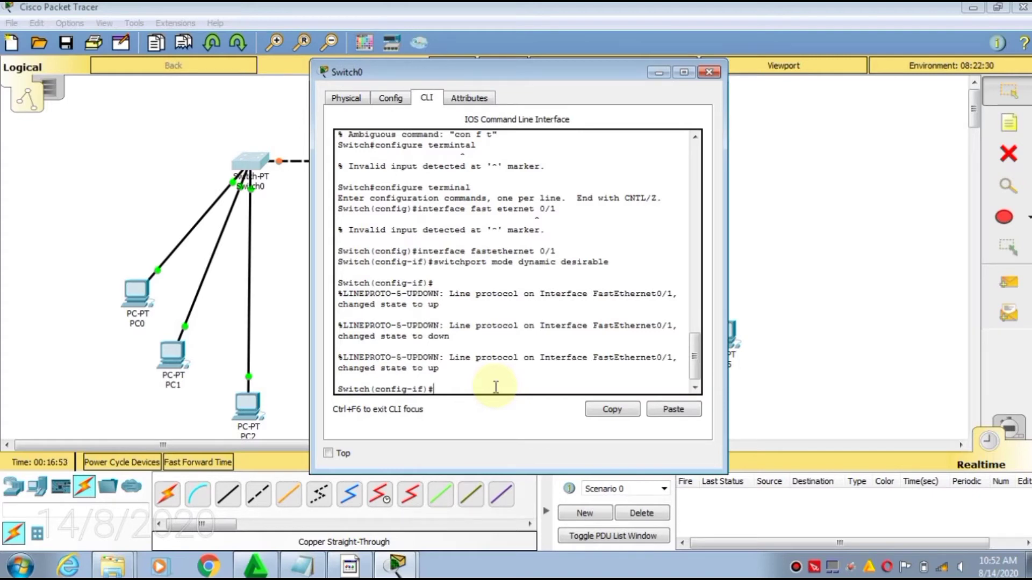
# Step: Set FastEthernet 0/1 to trunk mode with "switchport mode trunk" and exit to global configuration mode
pyautogui.write('switchport mode trunk')
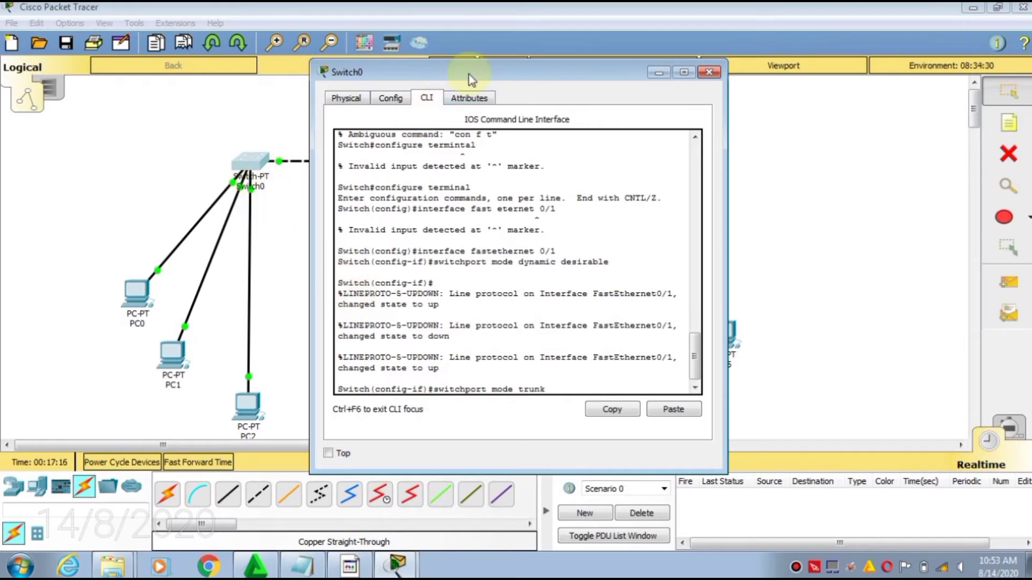
pyautogui.moveTo(472, 74); pyautogui.dragTo(676, 114)
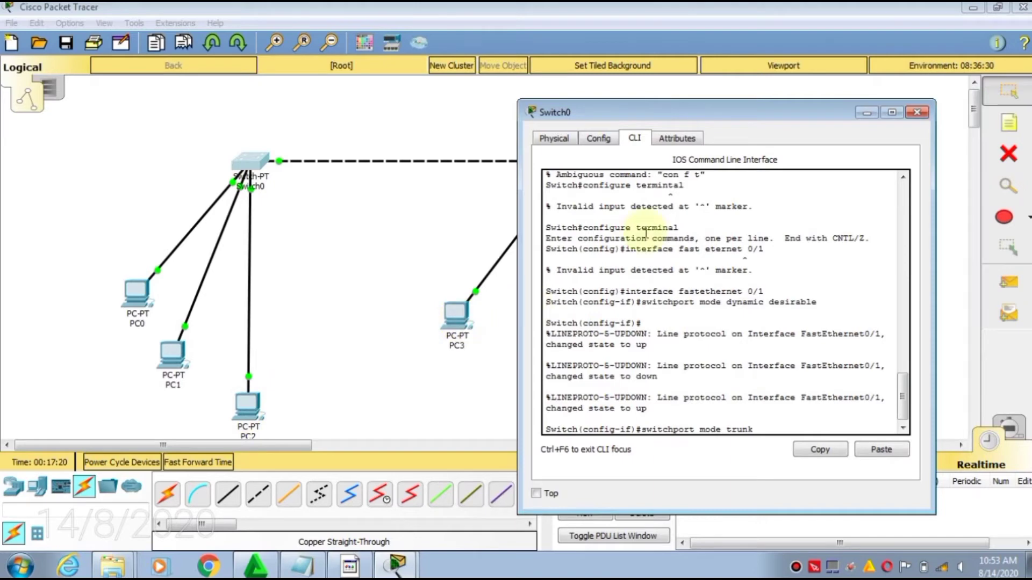
pyautogui.moveTo(721, 120); pyautogui.dragTo(656, 126)
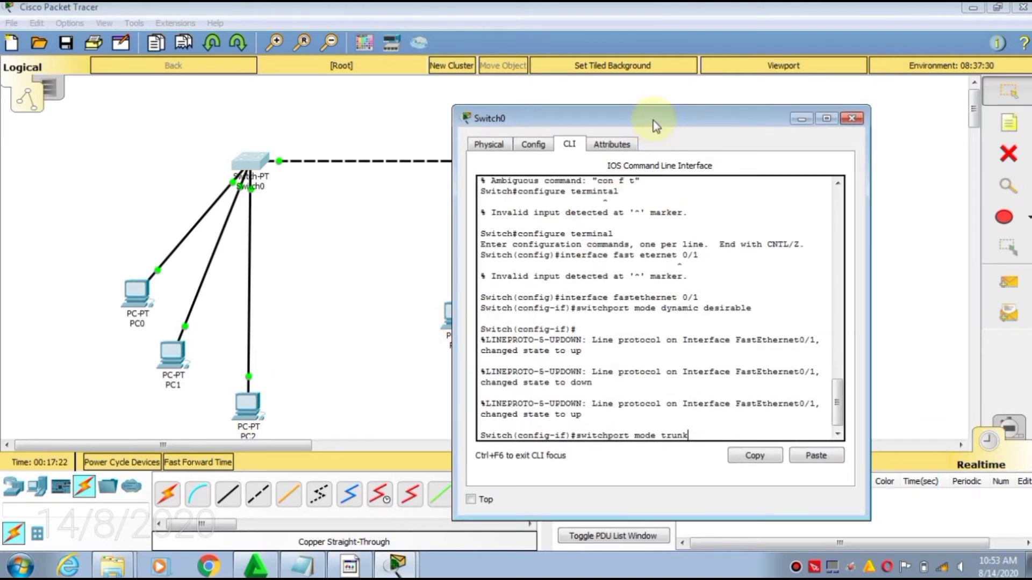
pyautogui.press('Return')
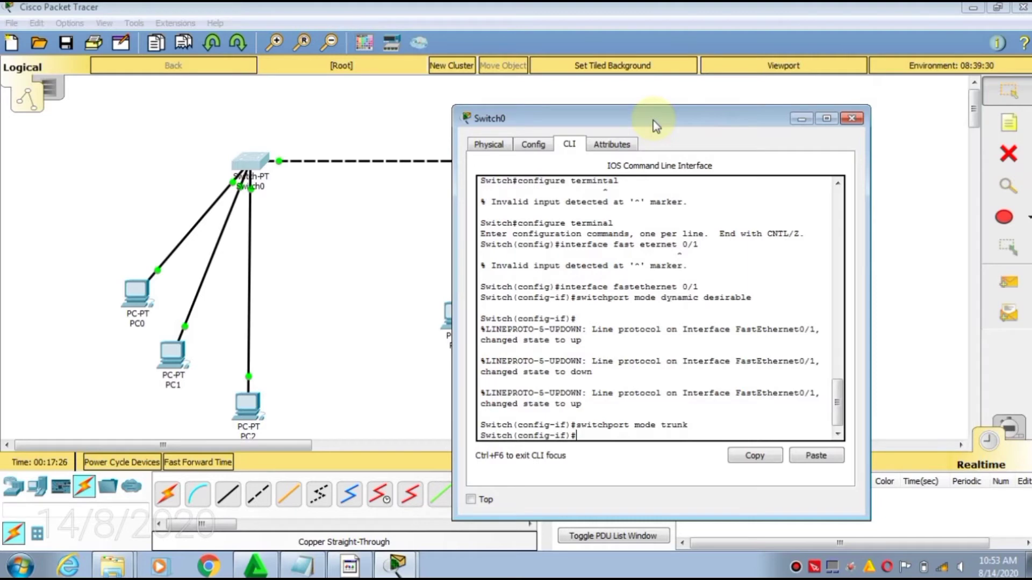
pyautogui.write('exit')
pyautogui.press('Return')
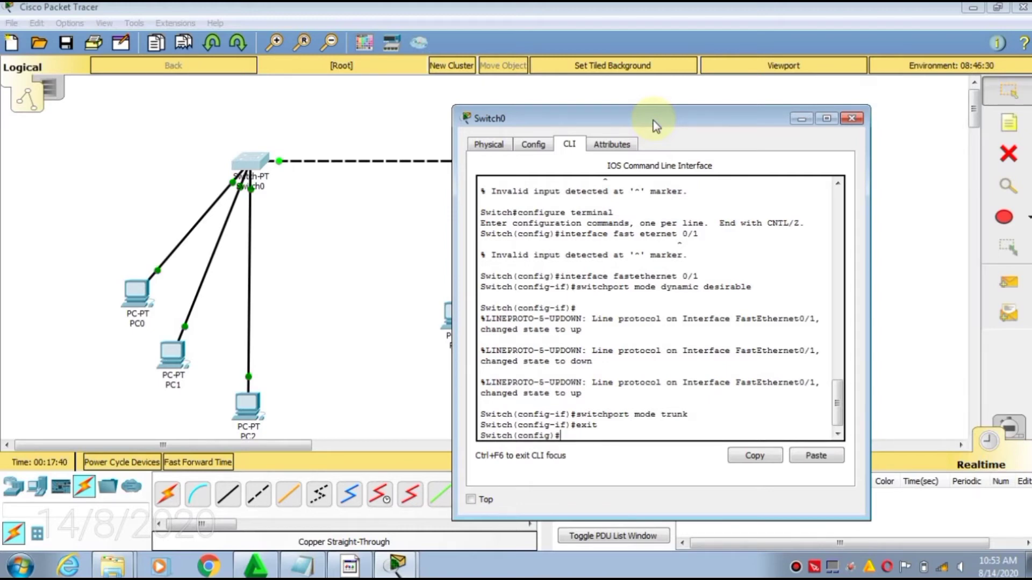
# Step: Create VLAN 2 on Switch0 with the command "vlan 2" and exit VLAN configuration
pyautogui.write('lan 2')
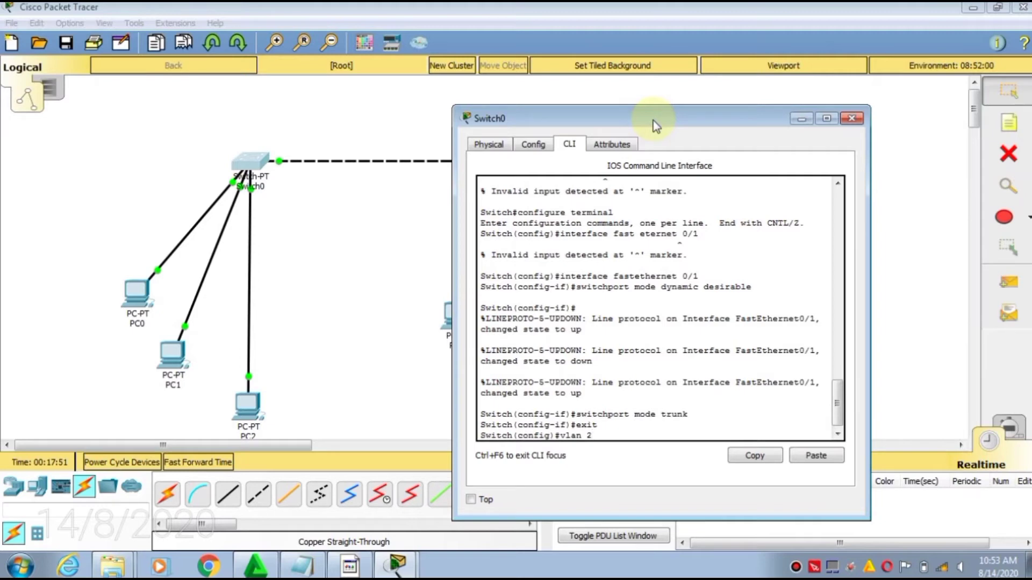
pyautogui.press('Return')
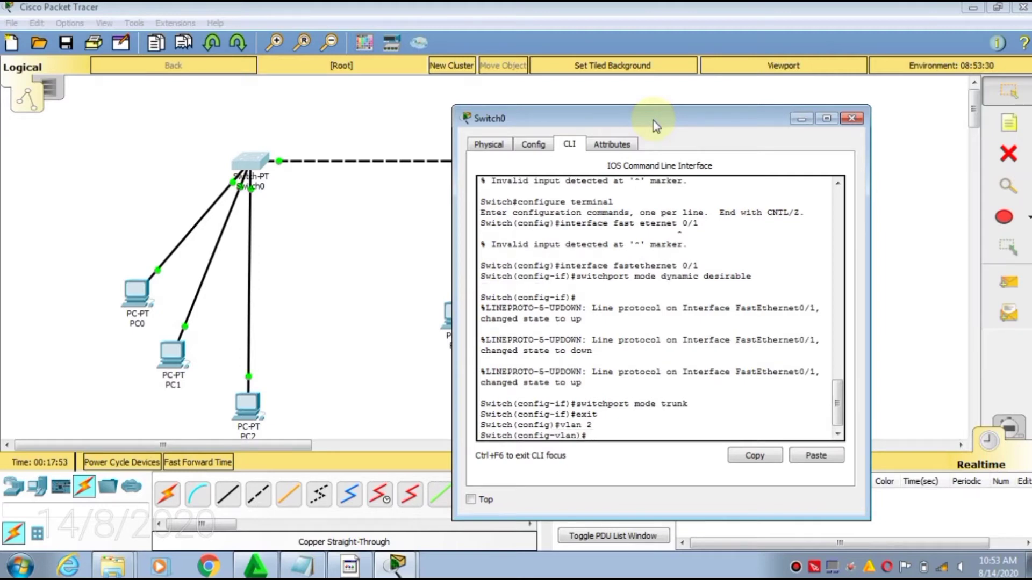
pyautogui.write('exite')
pyautogui.press('BackSpace')
pyautogui.press('Return')
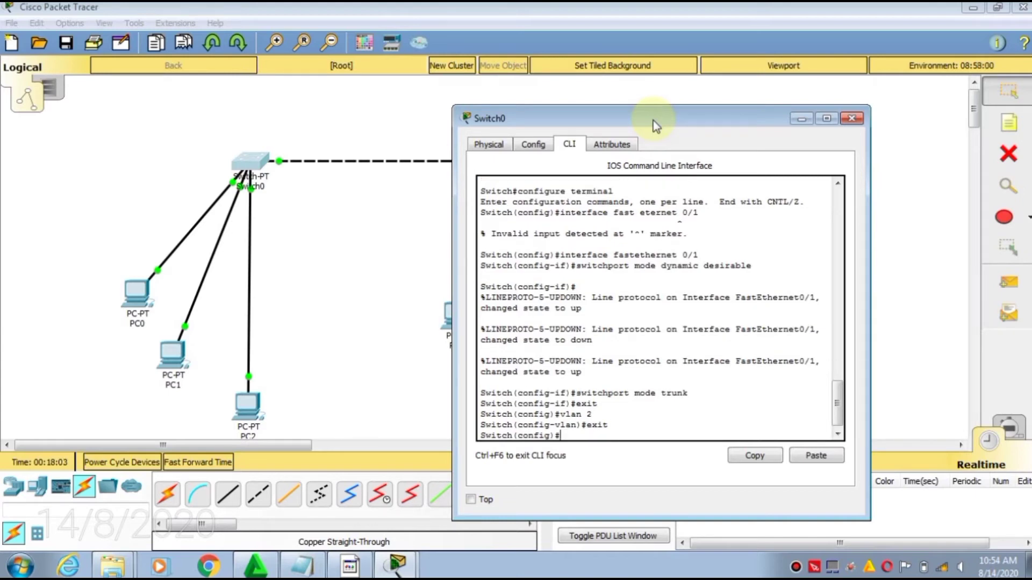
# Step: Create VLAN 3 on Switch0 with the command "vlan 3" and exit VLAN configuration
pyautogui.write('vlan 3')
pyautogui.press('Return')
pyautogui.write('e')
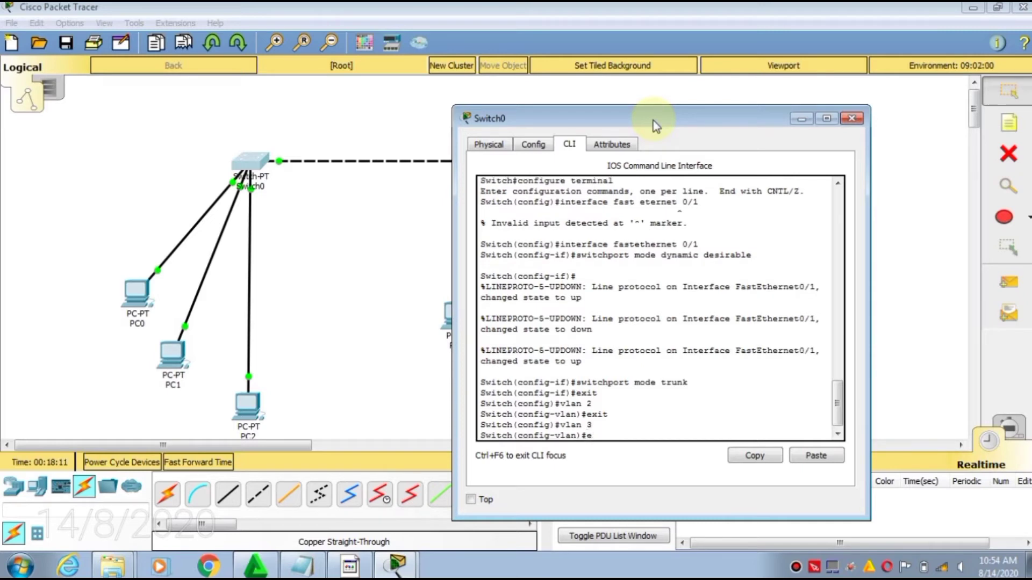
pyautogui.write('x')
pyautogui.press('Return')
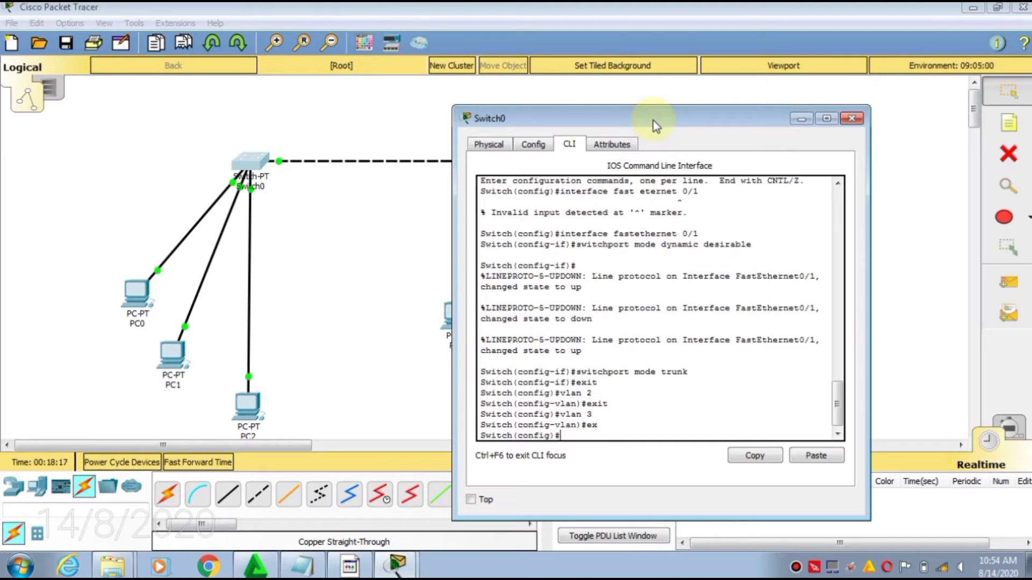
# Step: Set Switch0's port FastEthernet 1/1 to access mode with "switchport mode access" and exit its interface configuration
pyautogui.write('interface fastethernet')
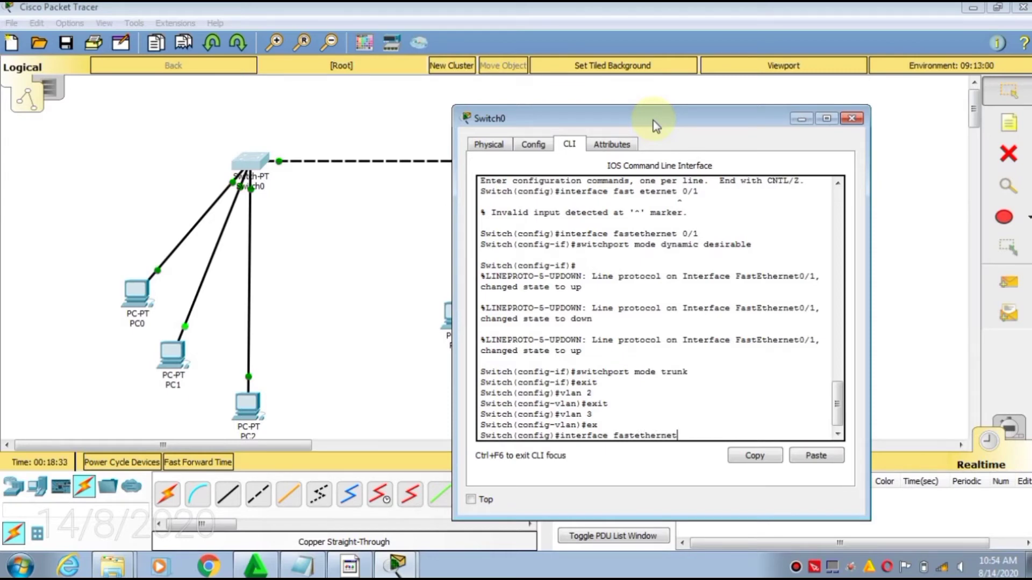
pyautogui.write('1/1')
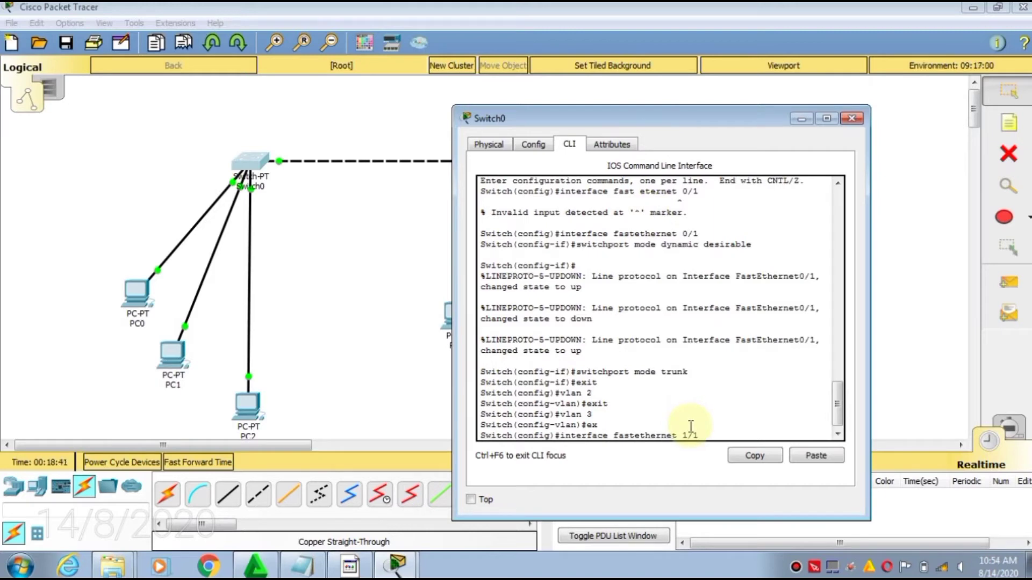
pyautogui.press('Return')
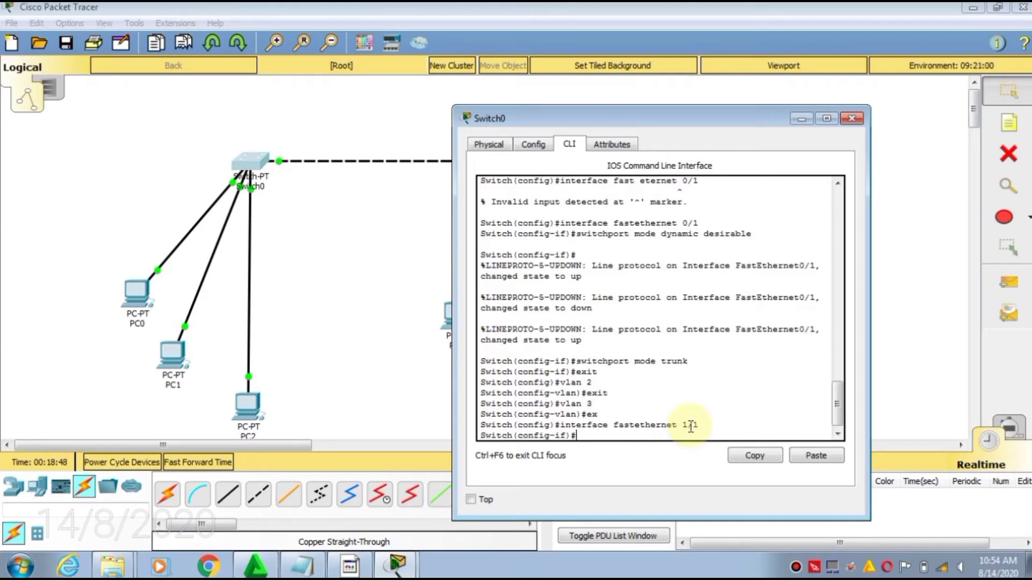
pyautogui.write('switchport')
pyautogui.write('mode access')
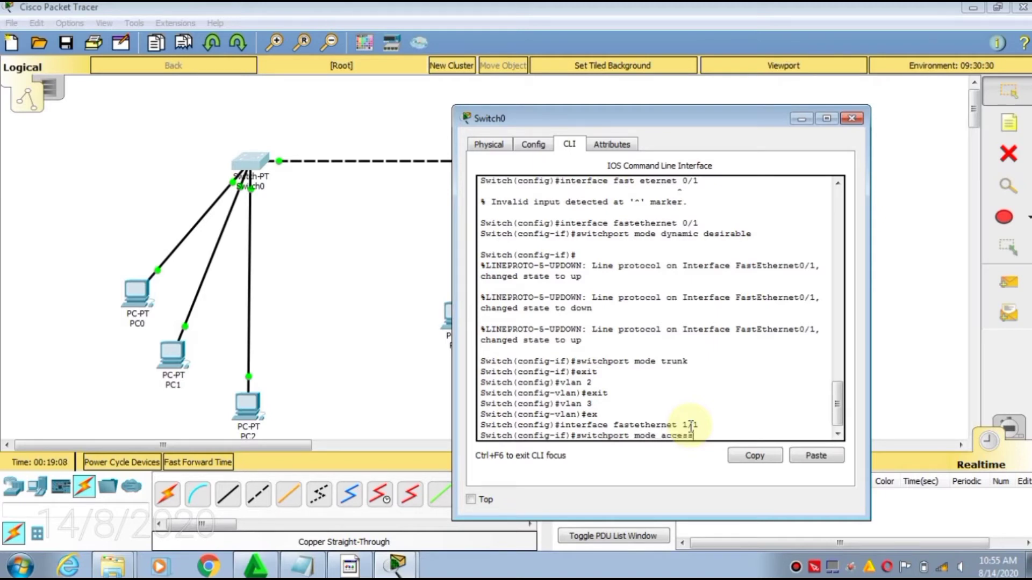
pyautogui.press('Return')
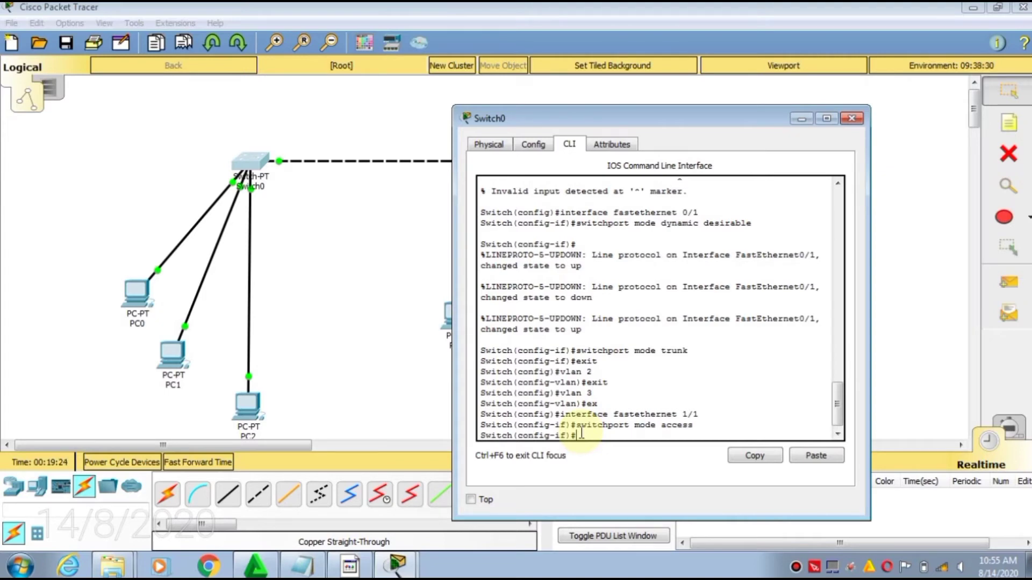
pyautogui.write('exit')
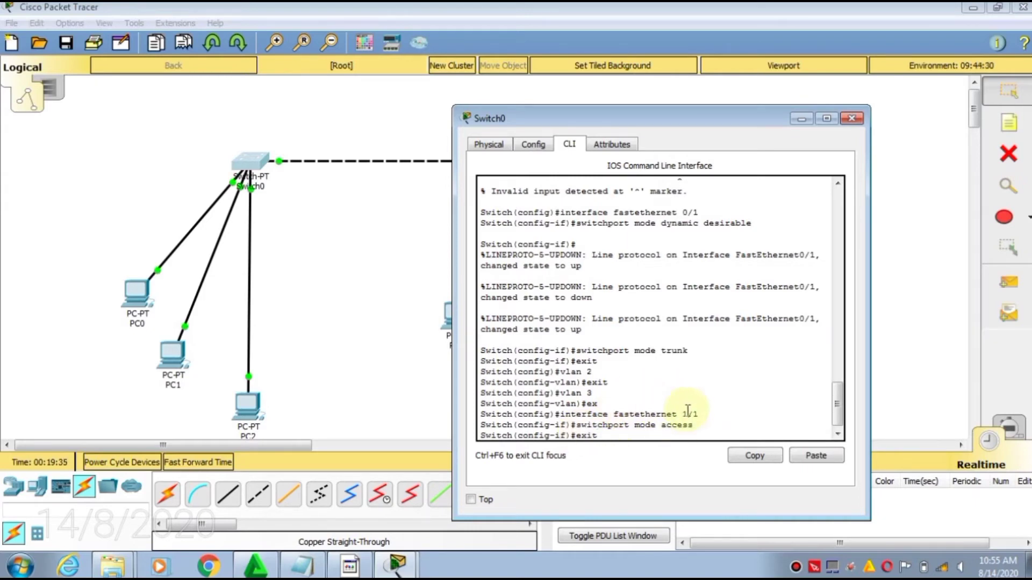
pyautogui.press('Return')
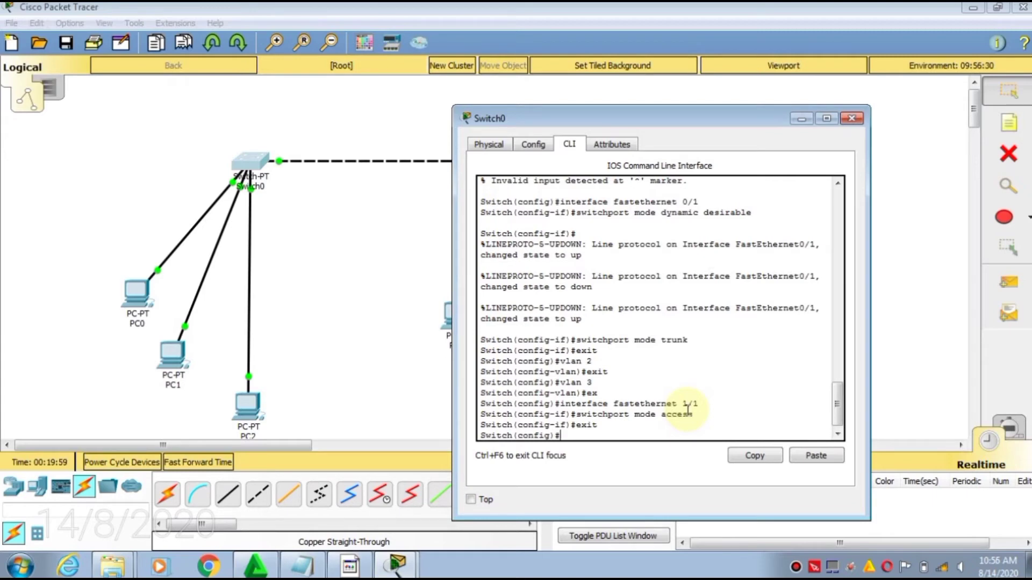
# Step: Try to select Switch0's port FastEthernet 2/1 with the command "interface fasethernet 2/1"
pyautogui.write('interface fase')
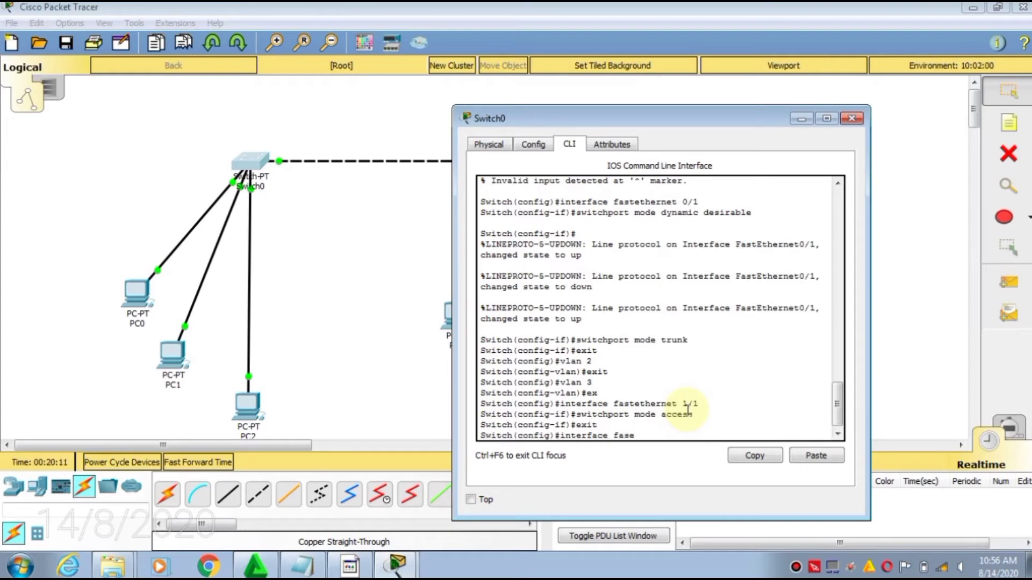
pyautogui.write('thernet 2/1')
pyautogui.press('Return')
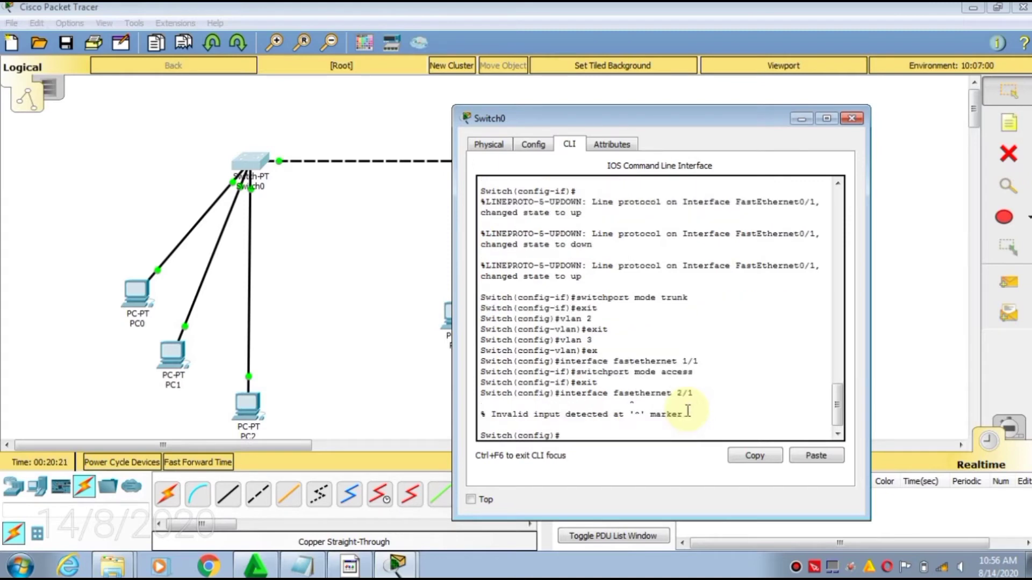
# Step: Correct the recalled command to "interface fastethernet 2/1" and enter that port's configuration mode
pyautogui.press('Up')
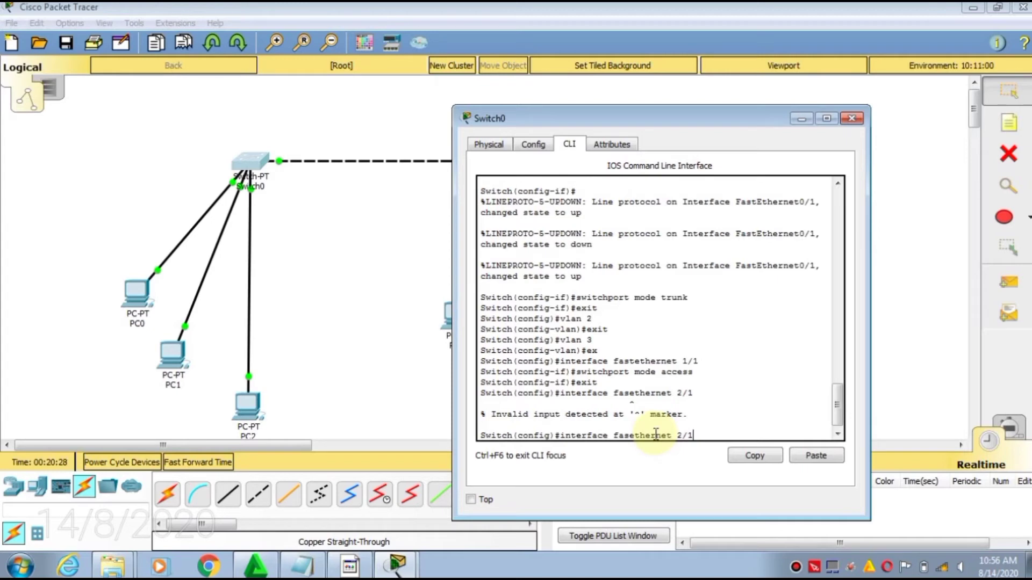
pyautogui.press('Left')
pyautogui.press('Left')
pyautogui.press('Left')
pyautogui.press('BackSpace')
pyautogui.write('et')
pyautogui.press('Return')
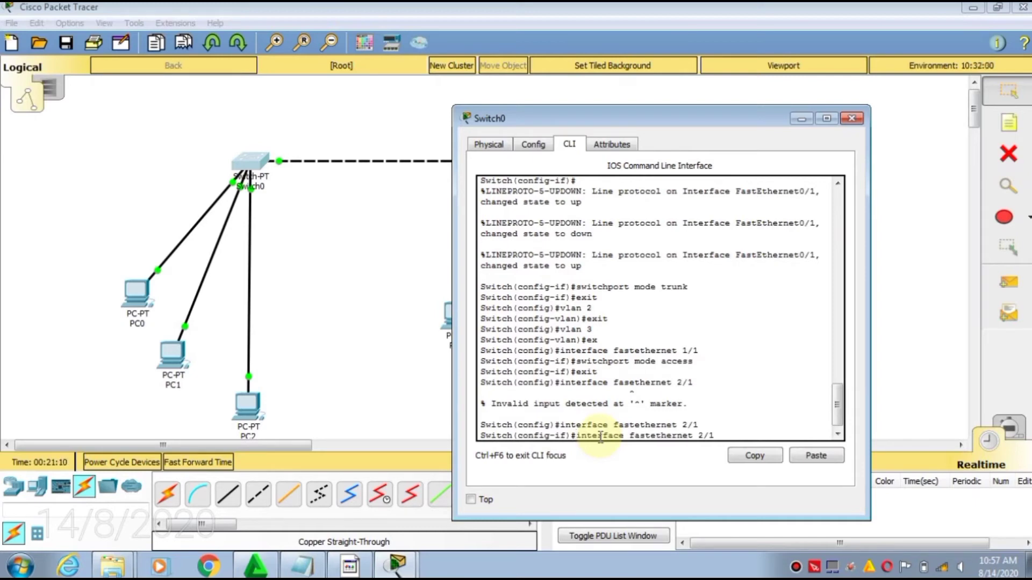
# Step: Set FastEthernet 2/1 to access mode with "switchport mode access" and exit to global configuration mode
pyautogui.write('exit')
pyautogui.press('Up')
pyautogui.press('Down')
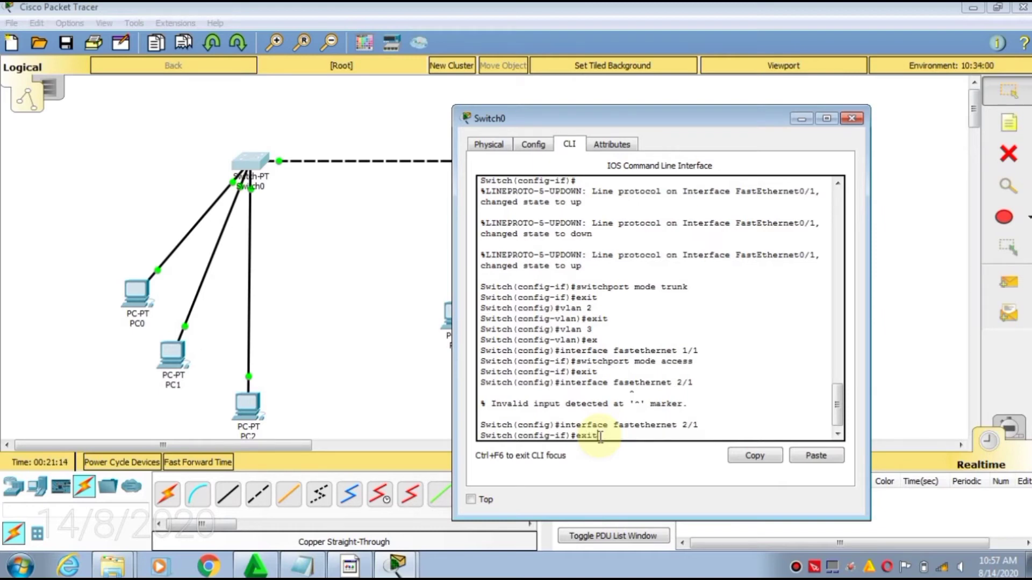
pyautogui.press('Up')
pyautogui.press('Up')
pyautogui.press('Up')
pyautogui.press('Up')
pyautogui.press('Return')
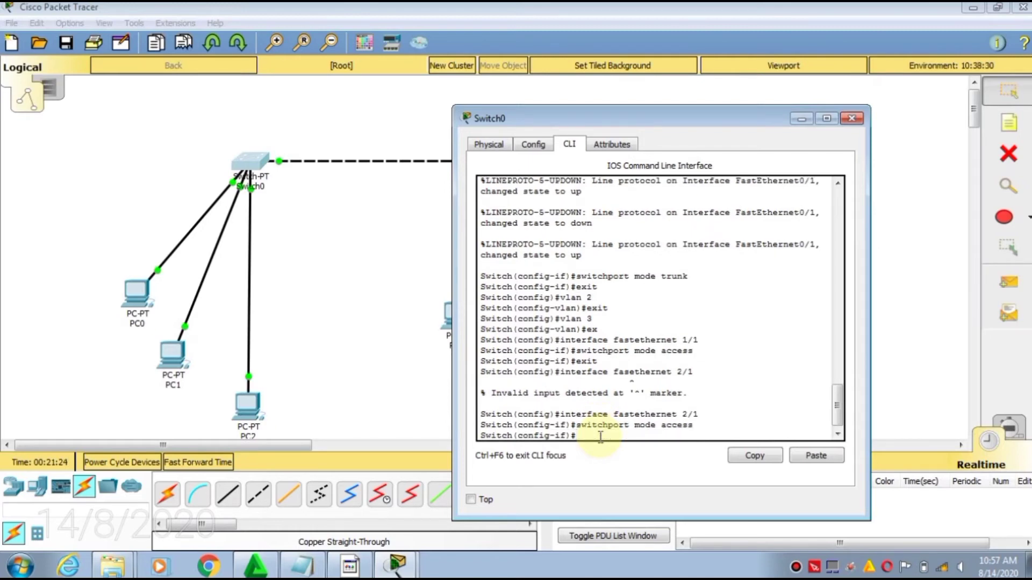
pyautogui.press('Up')
pyautogui.press('Up')
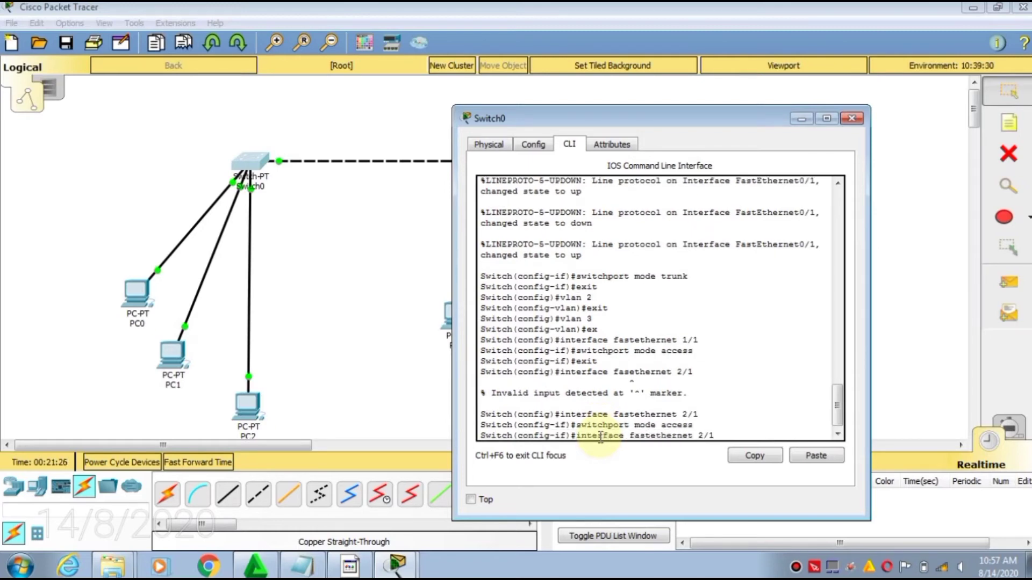
pyautogui.press('Up')
pyautogui.press('Up')
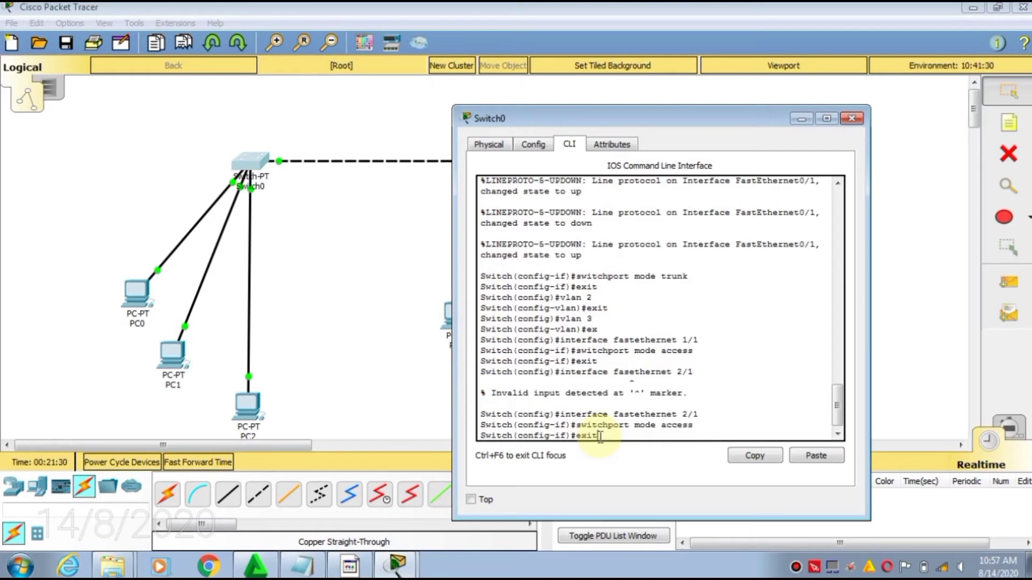
pyautogui.press('Return')
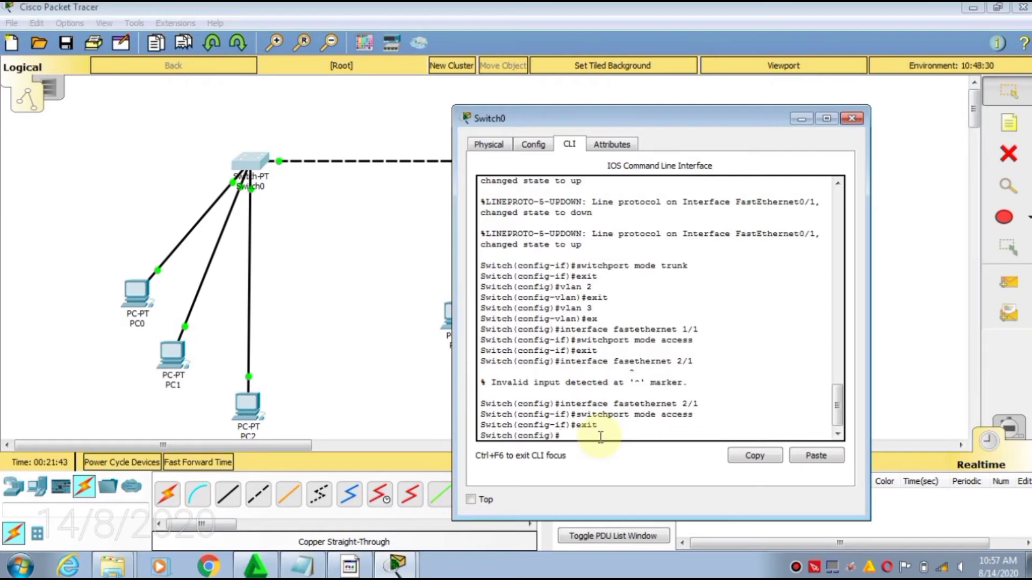
pyautogui.write('interf')
pyautogui.write('ce')
pyautogui.press('BackSpace')
pyautogui.press('BackSpace')
pyautogui.press('BackSpace')
pyautogui.press('BackSpace')
pyautogui.press('BackSpace')
pyautogui.press('BackSpace')
pyautogui.press('BackSpace')
pyautogui.press('BackSpace')
pyautogui.press('BackSpace')
# Step: Enter the configuration mode of Switch0's port FastEthernet 3/1 with "interface fastethernet 3/1"
pyautogui.press('Up')
pyautogui.press('Up')
pyautogui.press('Up')
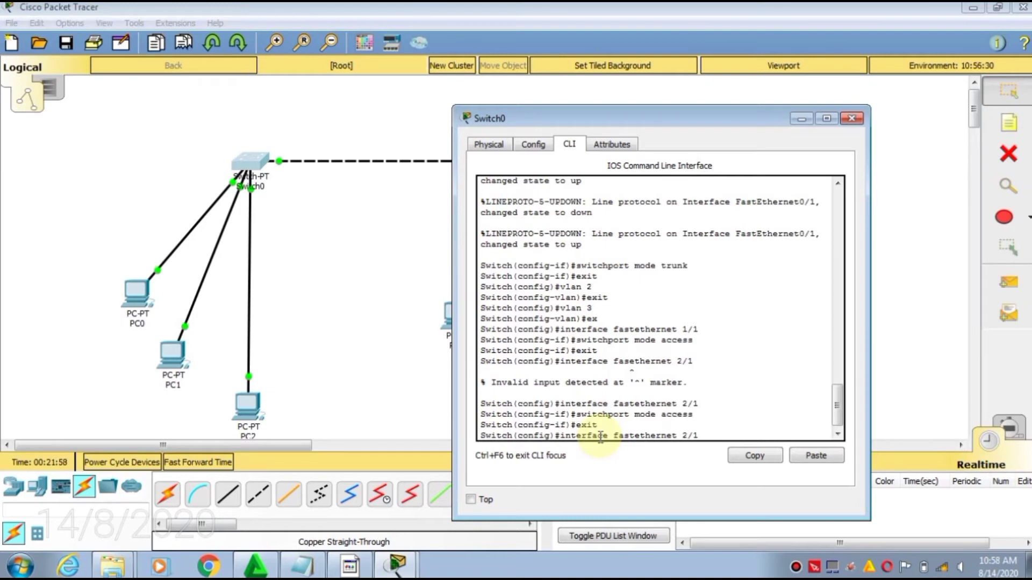
pyautogui.press('BackSpace')
pyautogui.press('BackSpace')
pyautogui.press('BackSpace')
pyautogui.write('3/1')
pyautogui.press('Return')
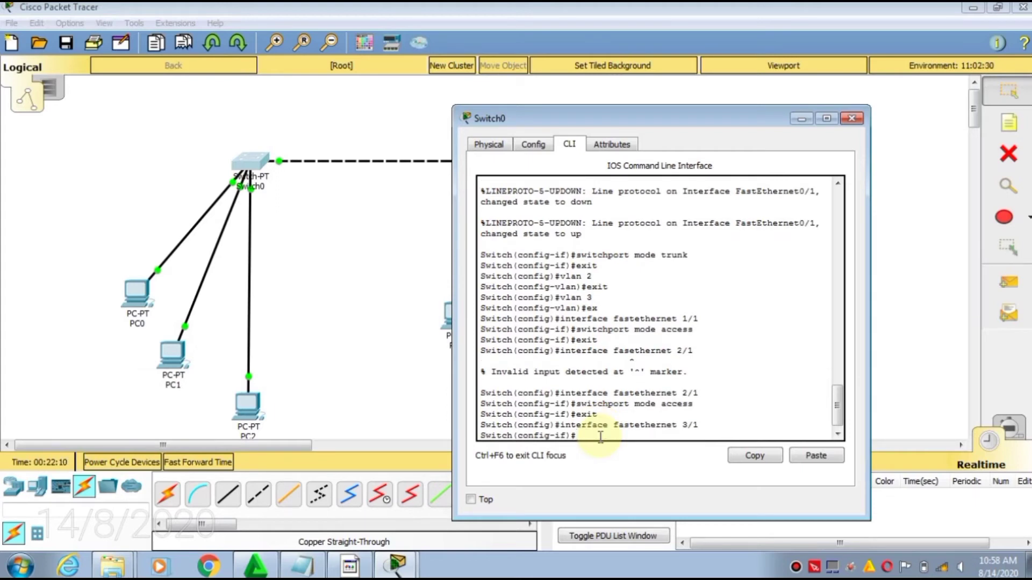
# Step: Set FastEthernet 3/1 to access mode with "switchport mode access" and exit its interface configuration
pyautogui.press('Up')
pyautogui.press('Up')
pyautogui.press('Up')
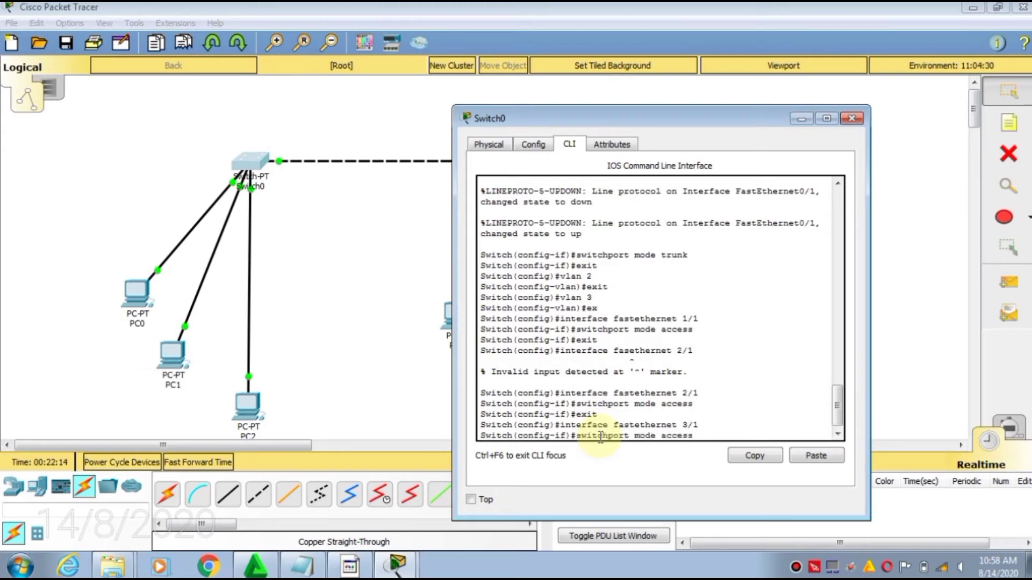
pyautogui.press('Return')
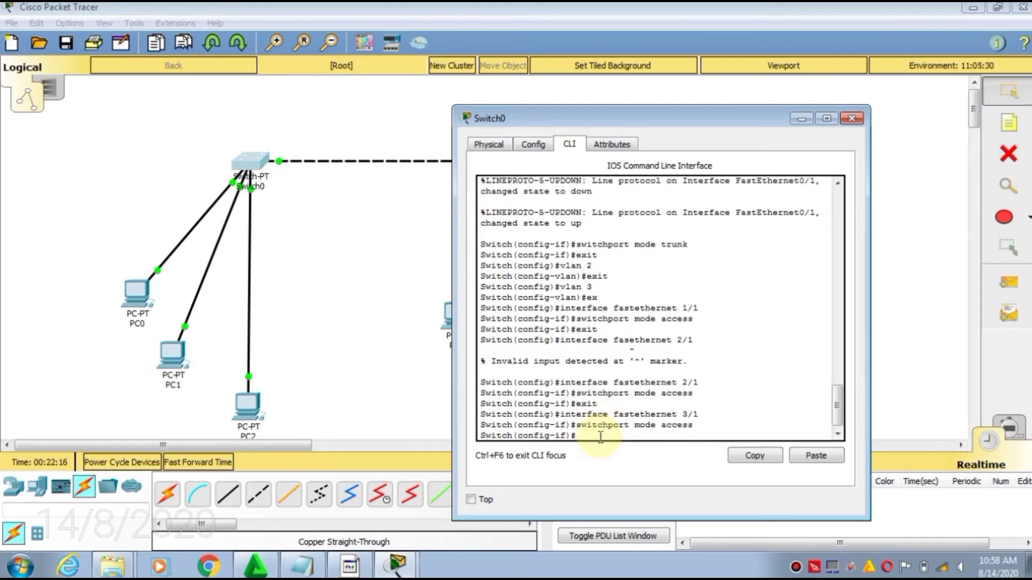
pyautogui.press('Up')
pyautogui.press('Up')
pyautogui.press('Up')
pyautogui.press('Return')
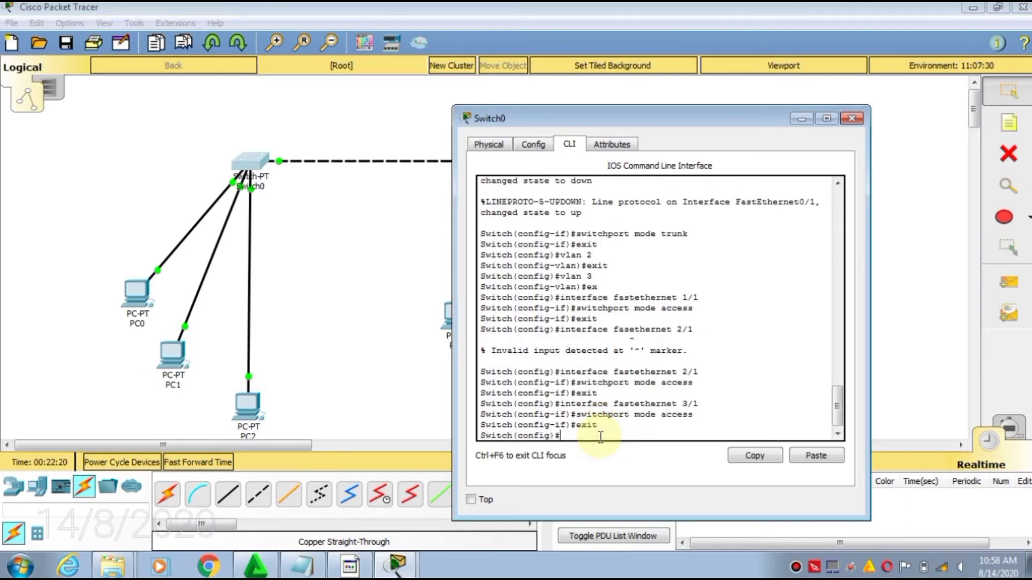
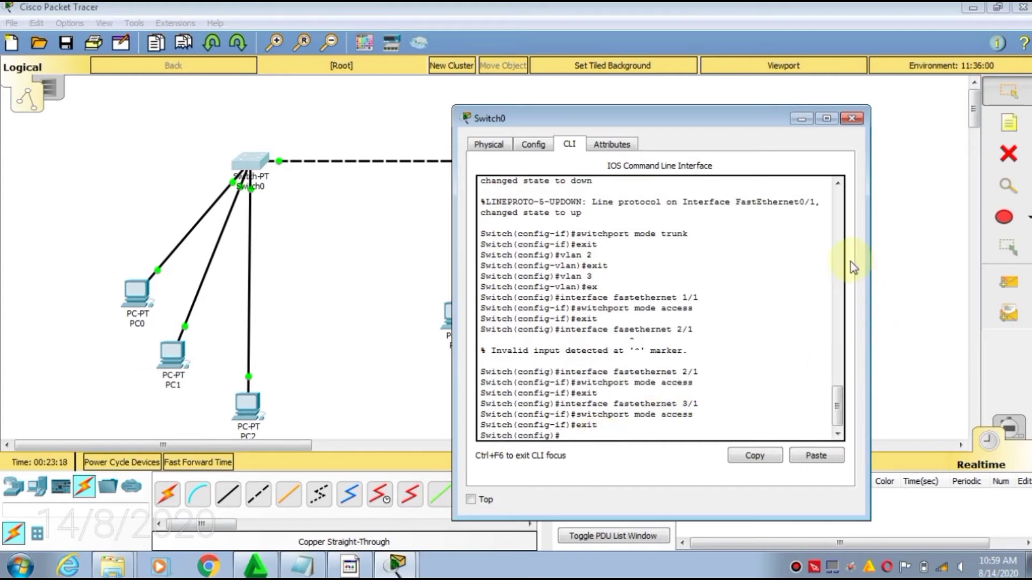
# Step: Close Switch0, open Switch1's command line, and enter global configuration mode with "enable" and "configure terminal"
pyautogui.click(854, 119)
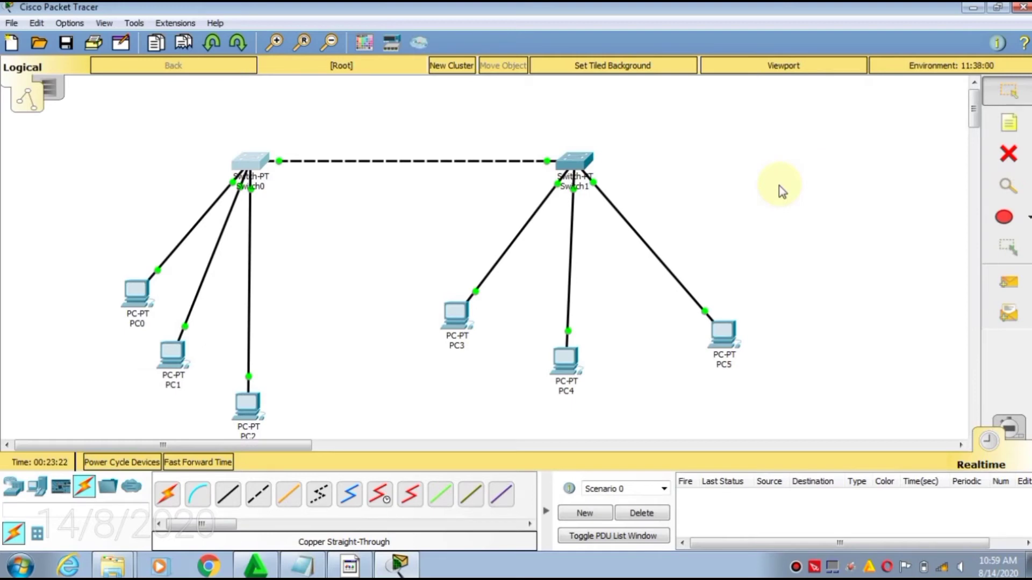
pyautogui.click(569, 164)
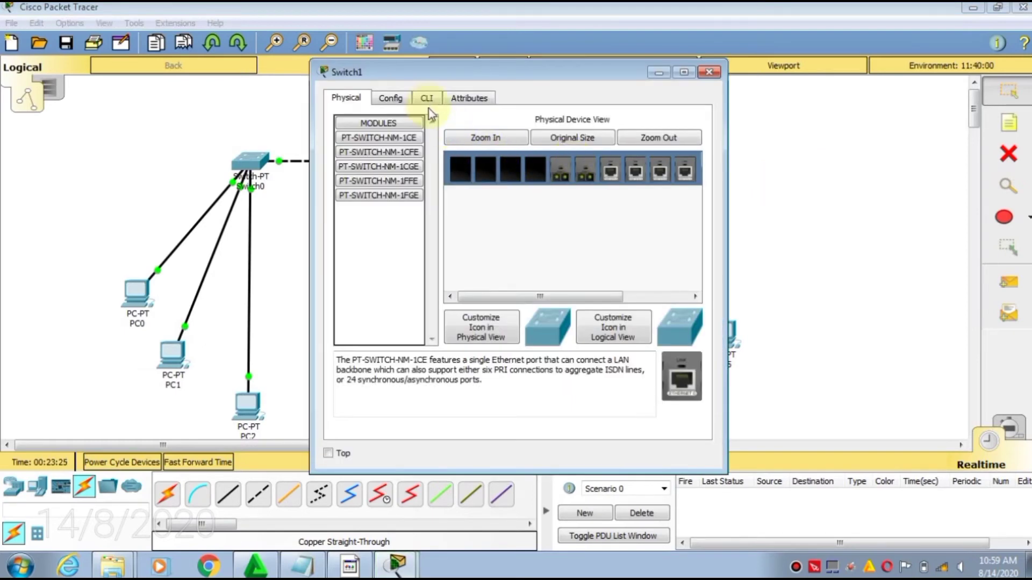
pyautogui.click(427, 99)
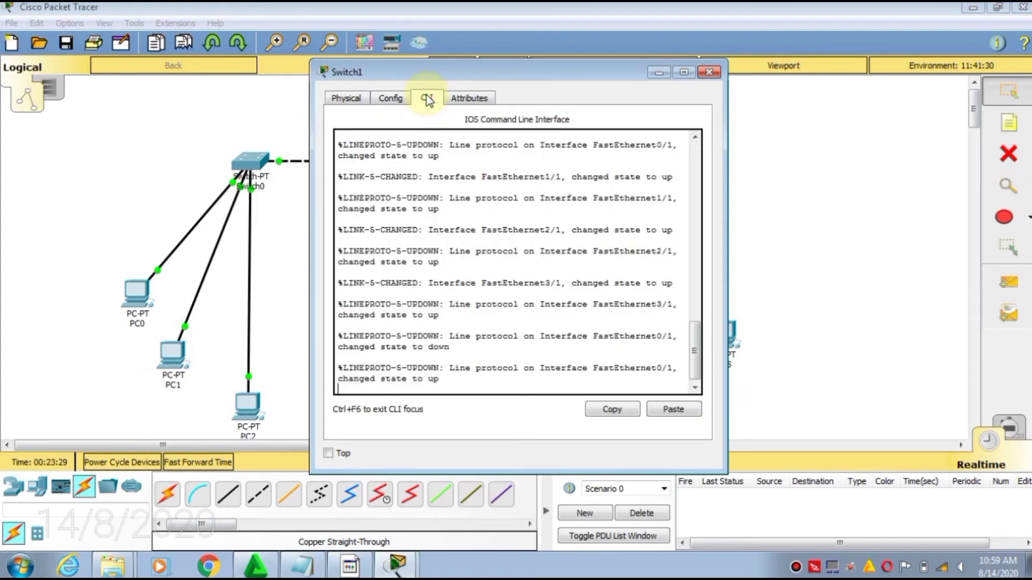
pyautogui.press('Return')
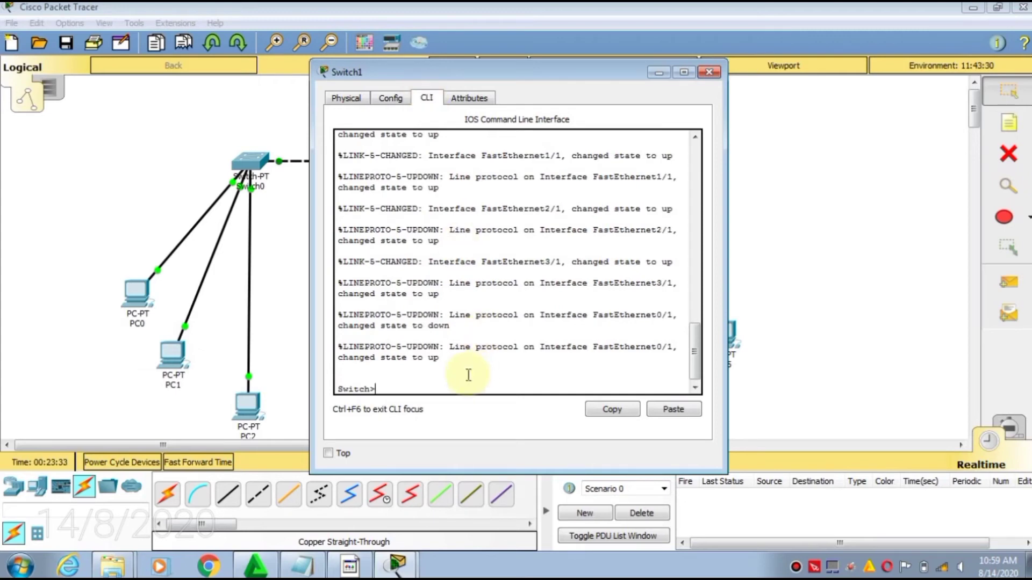
pyautogui.write('enable')
pyautogui.press('Return')
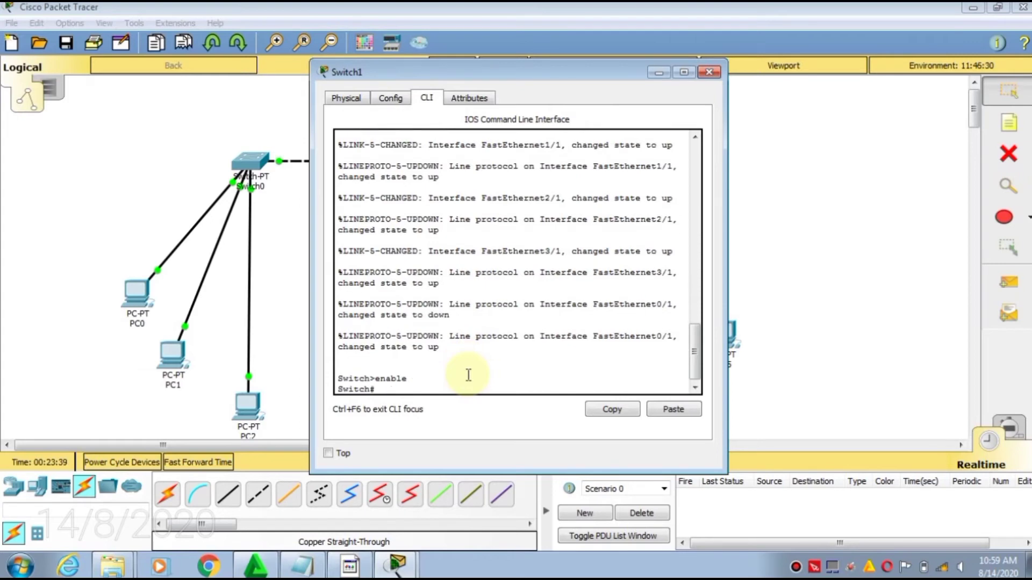
pyautogui.write('configure terminal')
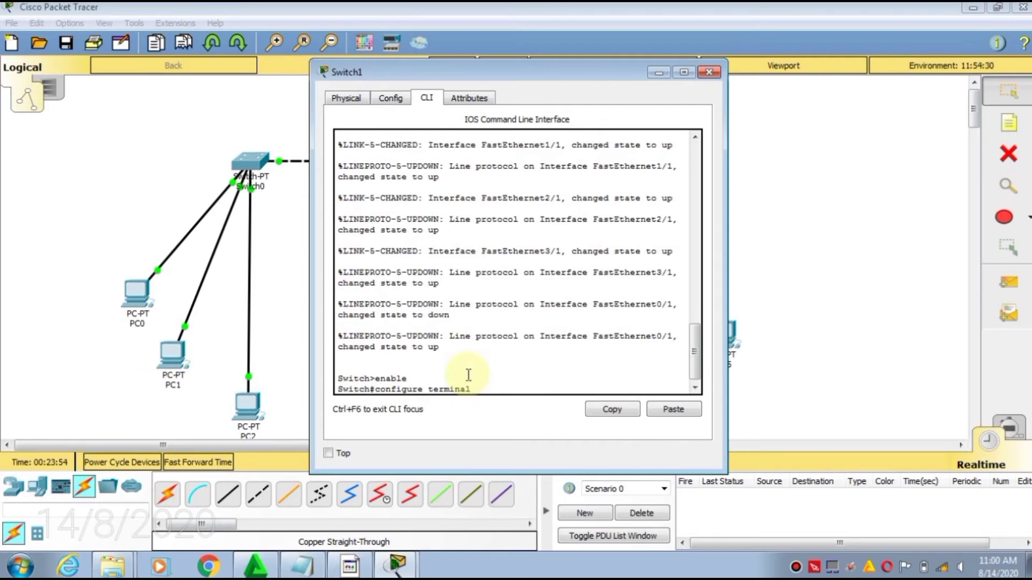
pyautogui.press('Return')
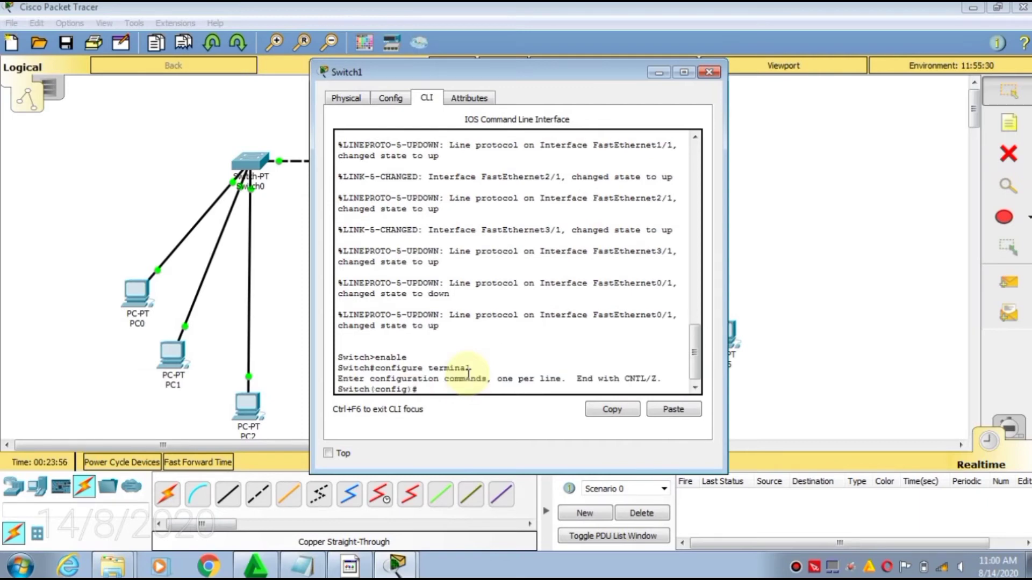
# Step: Select Switch1's interface fastethernet 0/1 and set it with "switchport mode dynamic desirable"
pyautogui.write('interface fasteth')
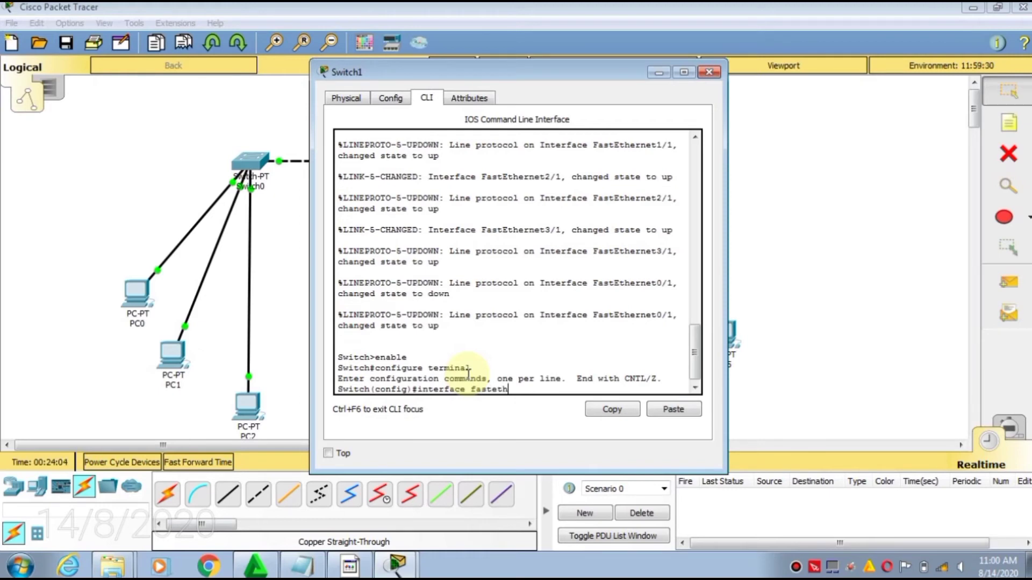
pyautogui.write('ernet 0/1')
pyautogui.press('Return')
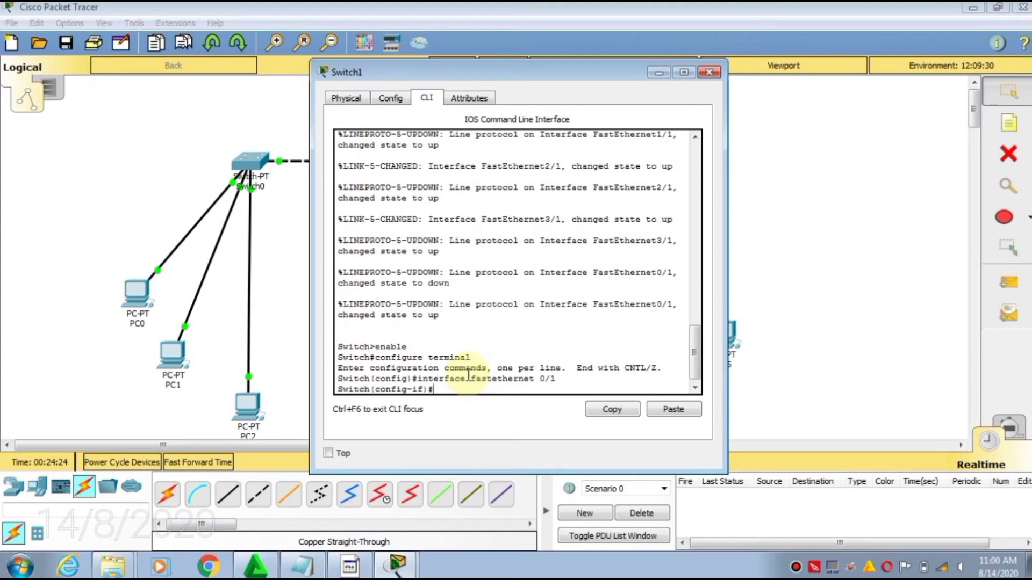
pyautogui.write('switchport')
pyautogui.write('moe')
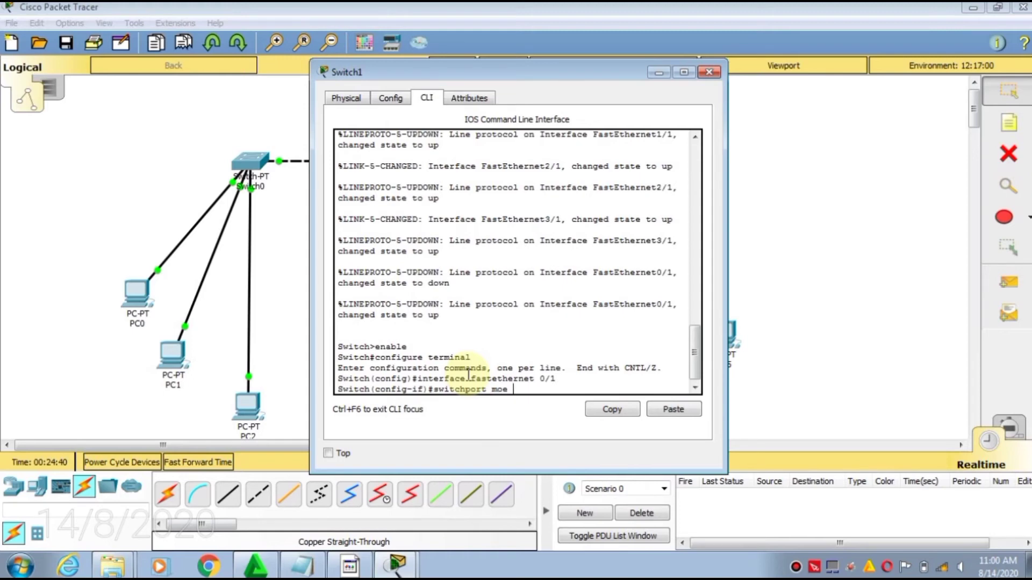
pyautogui.press('BackSpace')
pyautogui.press('BackSpace')
pyautogui.write('de dynamic desir')
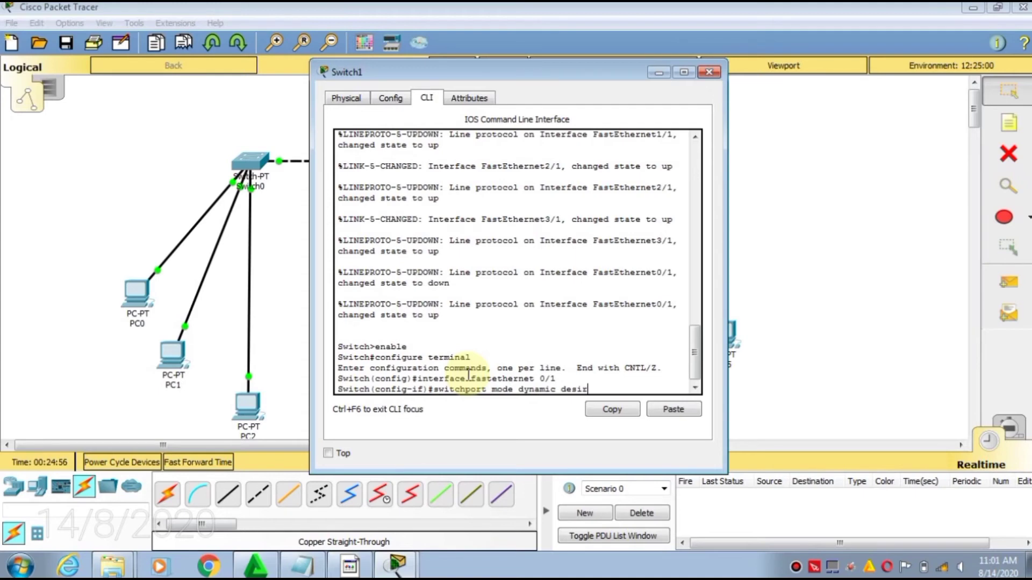
pyautogui.write('able')
pyautogui.press('Return')
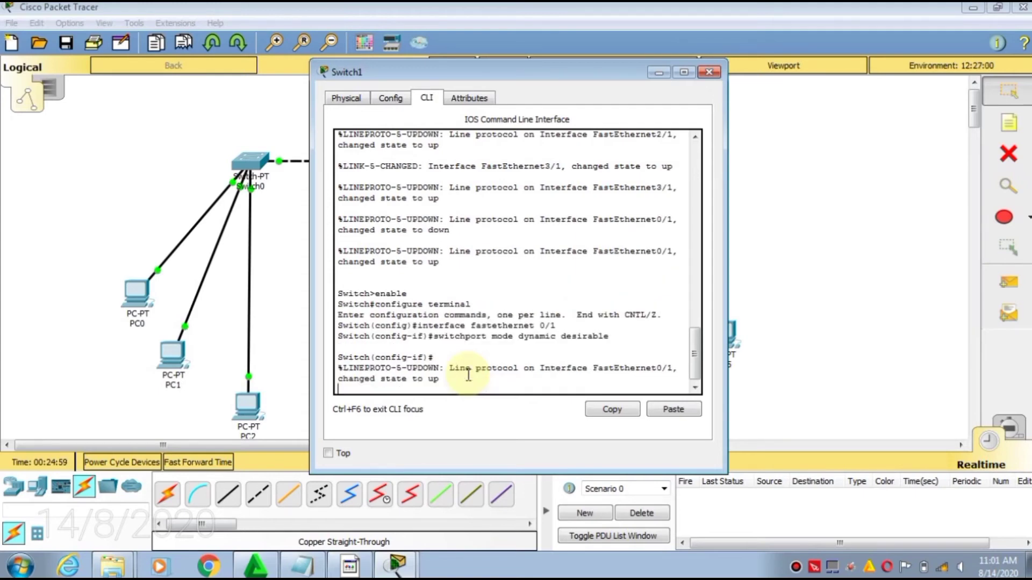
pyautogui.press('Return')
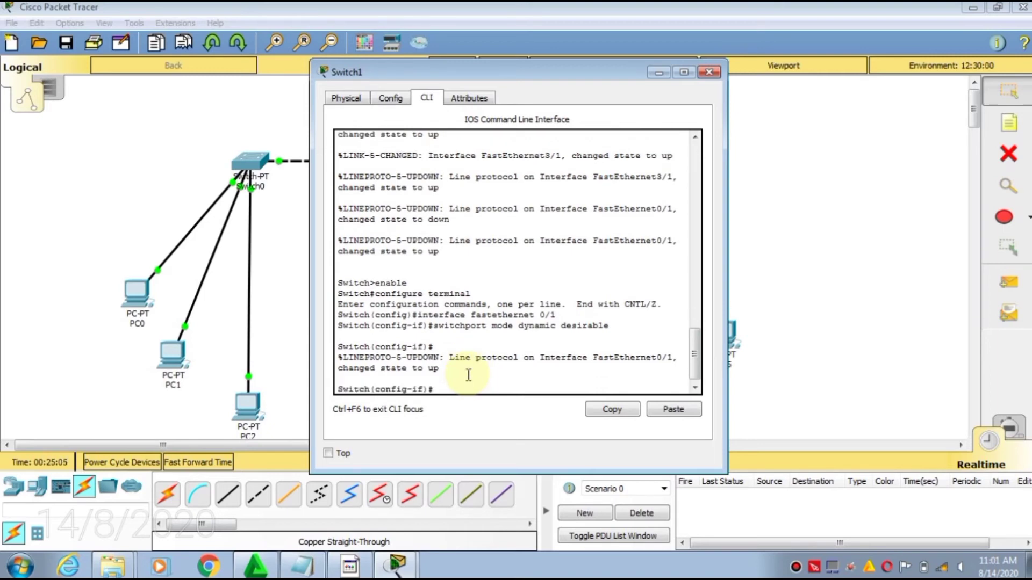
# Step: Set Switch1's port FastEthernet 0/1 to trunk mode with "switchport mode trunk" and exit its interface configuration
pyautogui.write('switchport mode trunk')
pyautogui.press('Return')
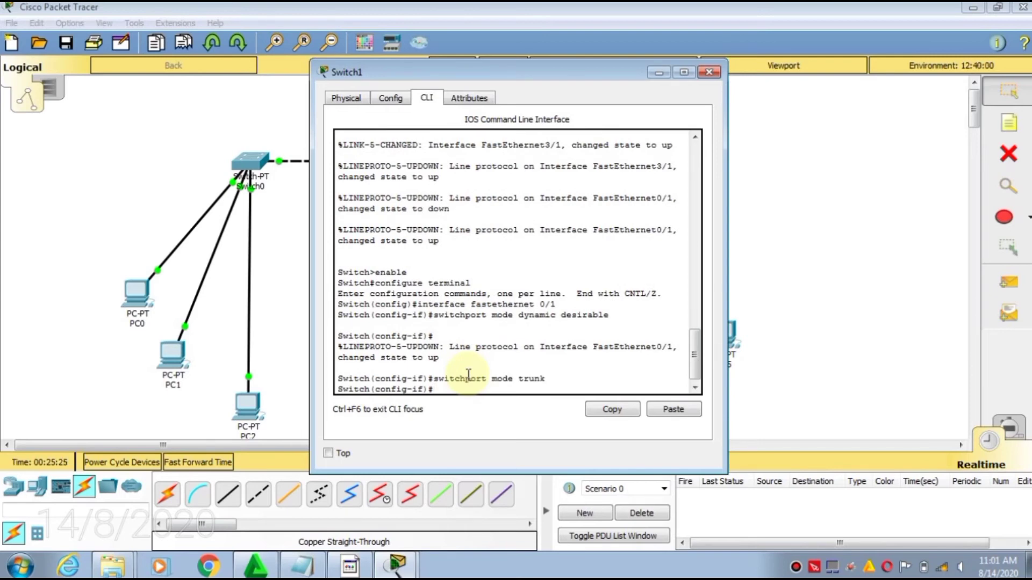
pyautogui.write('exit')
pyautogui.press('Return')
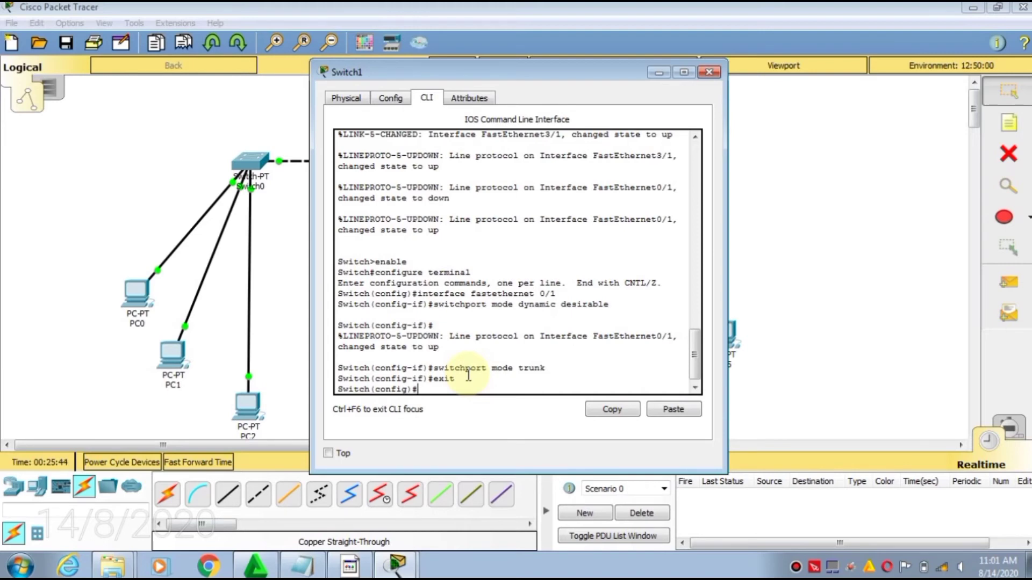
# Step: Create VLANs 2 and 3 on Switch1 with "vlan 2" and "vlan 3", and exit VLAN configuration
pyautogui.write('vlan 2')
pyautogui.press('Return')
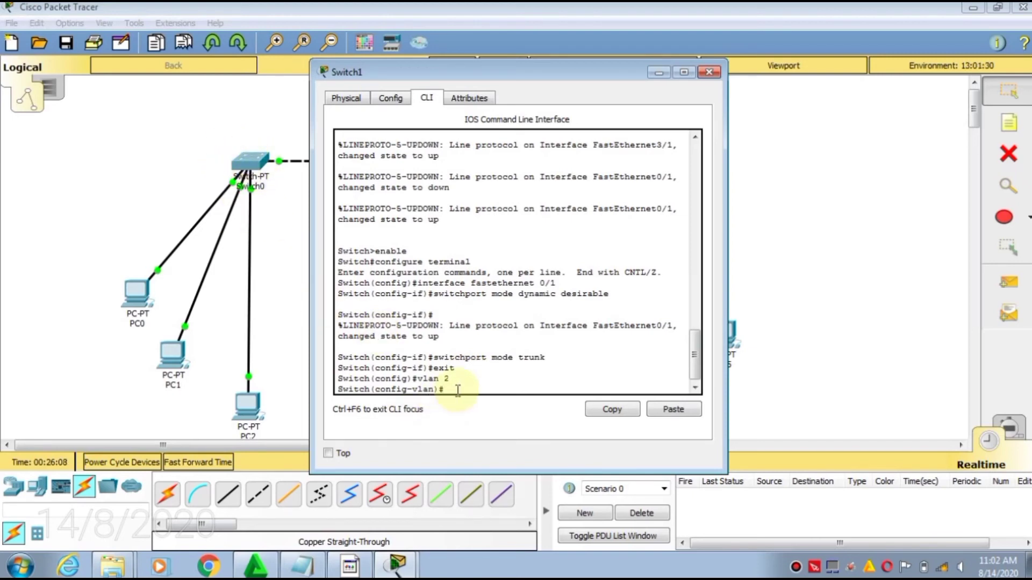
pyautogui.write('lan 3')
pyautogui.press('Return')
pyautogui.write('e')
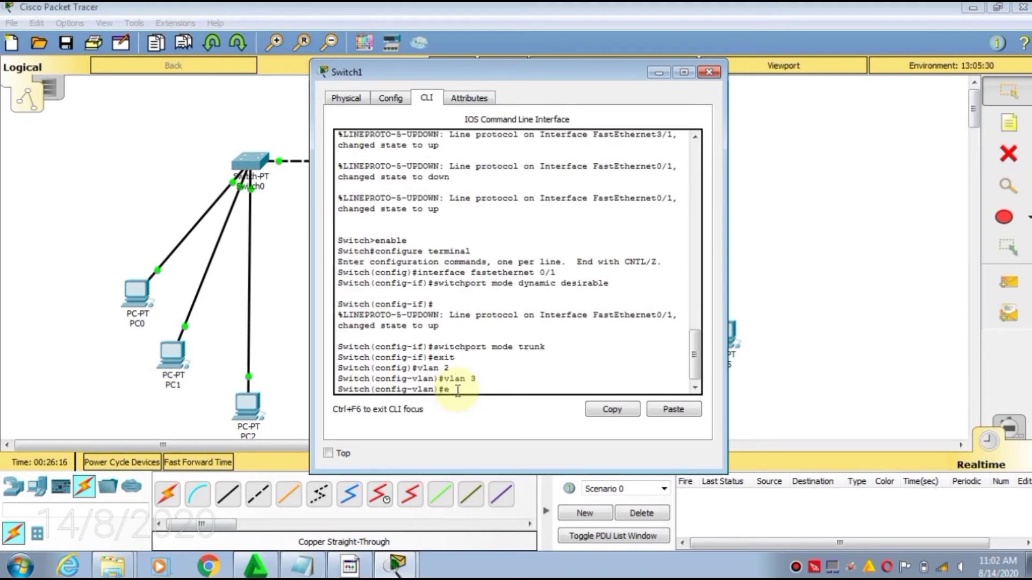
pyautogui.write('xit')
pyautogui.press('Return')
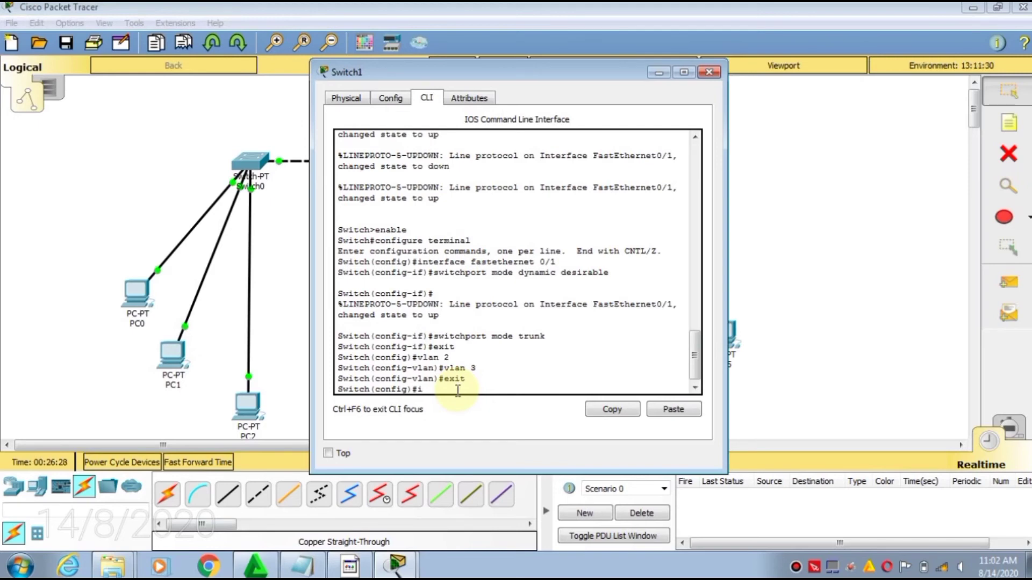
# Step: Select Switch1's port with "interface fa 1/1", set it to access mode with "switchport mode access", and exit
pyautogui.write('nterface fa 1/1')
pyautogui.press('Return')
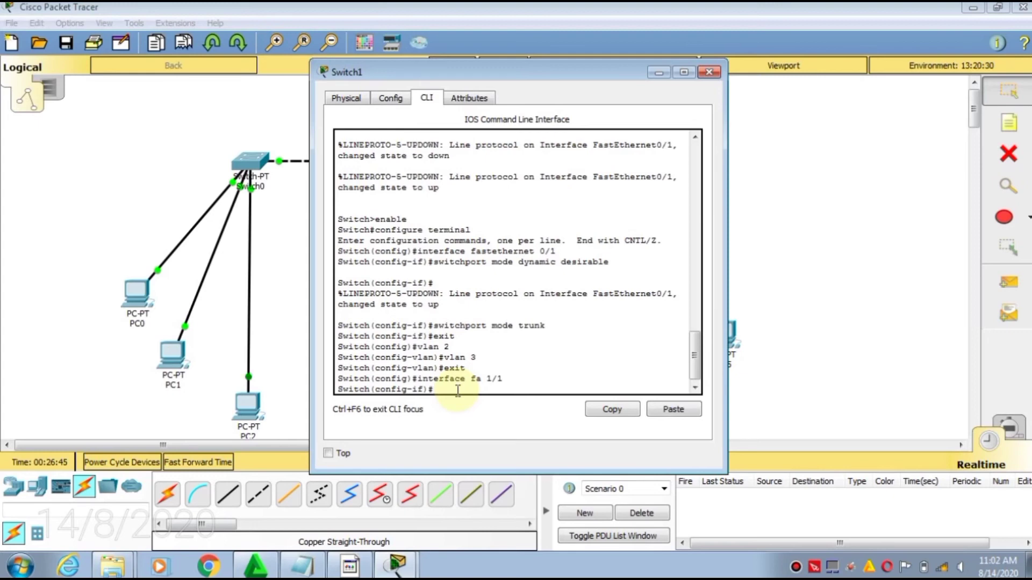
pyautogui.write('switchport mode access')
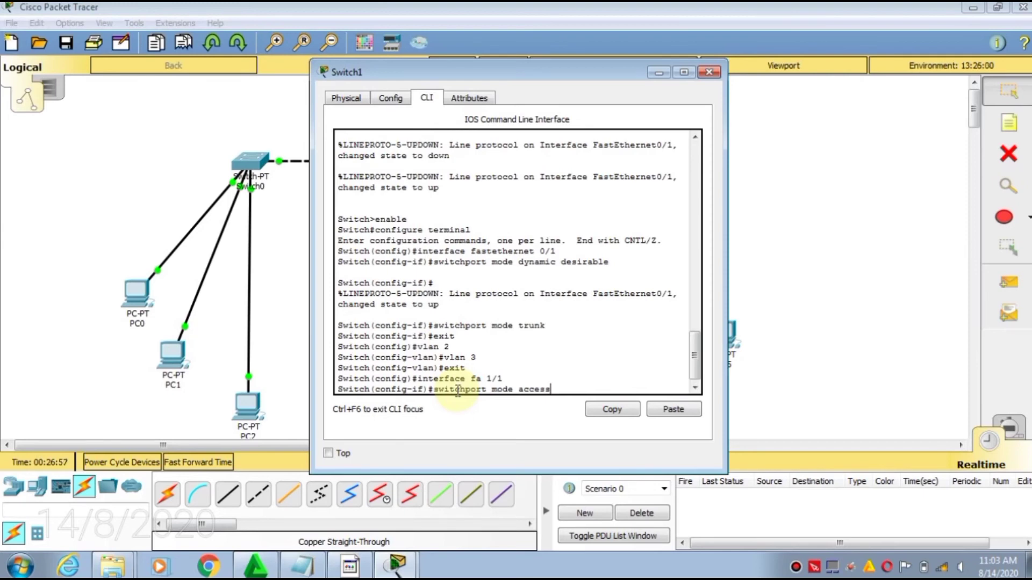
pyautogui.press('Return')
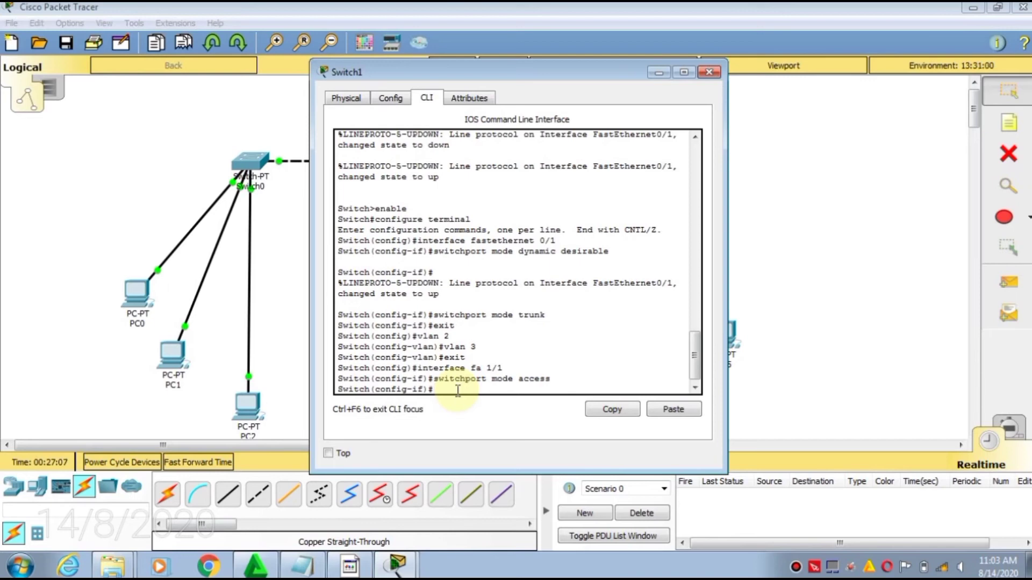
pyautogui.write('exit')
pyautogui.press('Return')
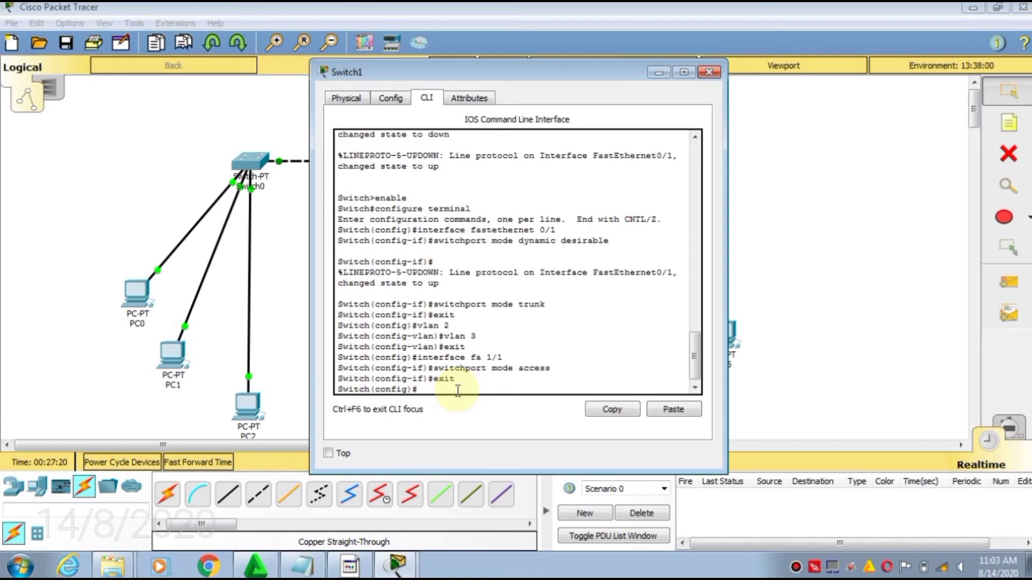
# Step: Select Switch1's port with "interface fa 2/1" and set it to access mode with "switchport mode access"
pyautogui.write('switchport mode access')
pyautogui.press('Up')
pyautogui.press('Up')
pyautogui.press('Down')
pyautogui.press('BackSpace')
pyautogui.write('2/1')
pyautogui.press('Return')
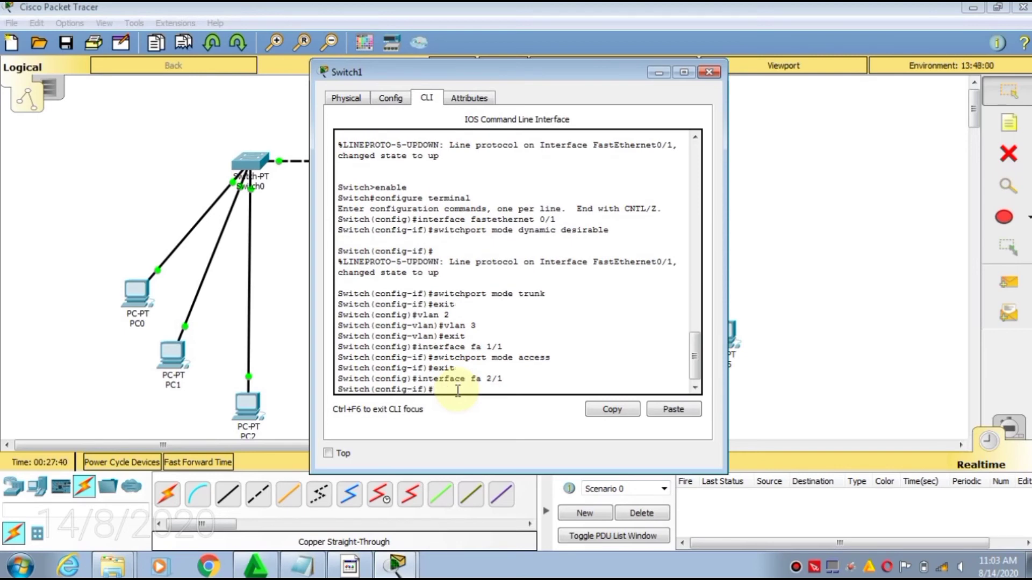
pyautogui.press('Up')
pyautogui.press('Up')
pyautogui.press('Up')
pyautogui.press('Return')
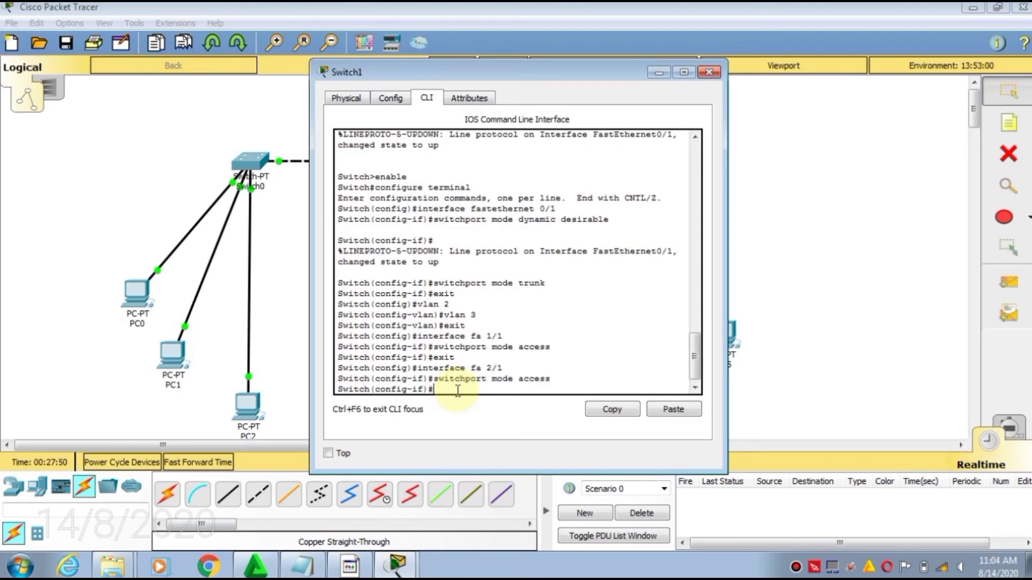
# Step: Assign port fa 2/1 to VLAN 2 with "switchport access vlan 2" and exit to global configuration mode
pyautogui.write('witchport access vlan 2')
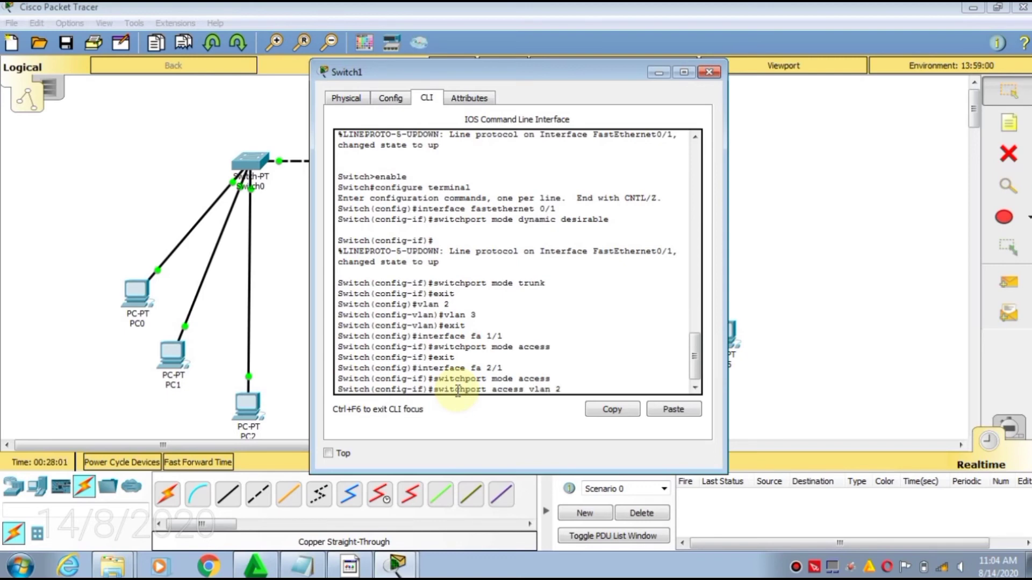
pyautogui.press('Return')
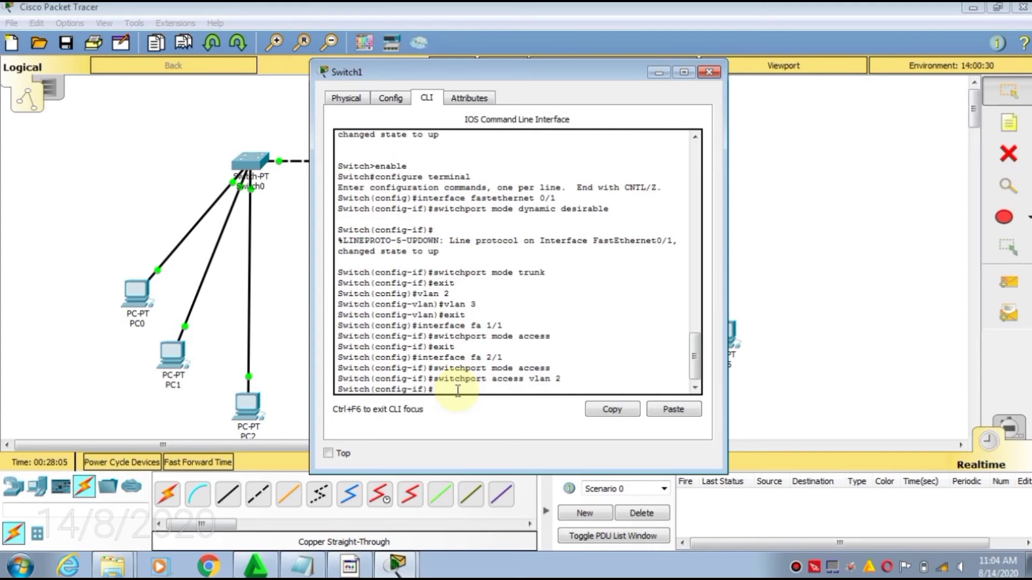
pyautogui.write('exit')
pyautogui.press('Return')
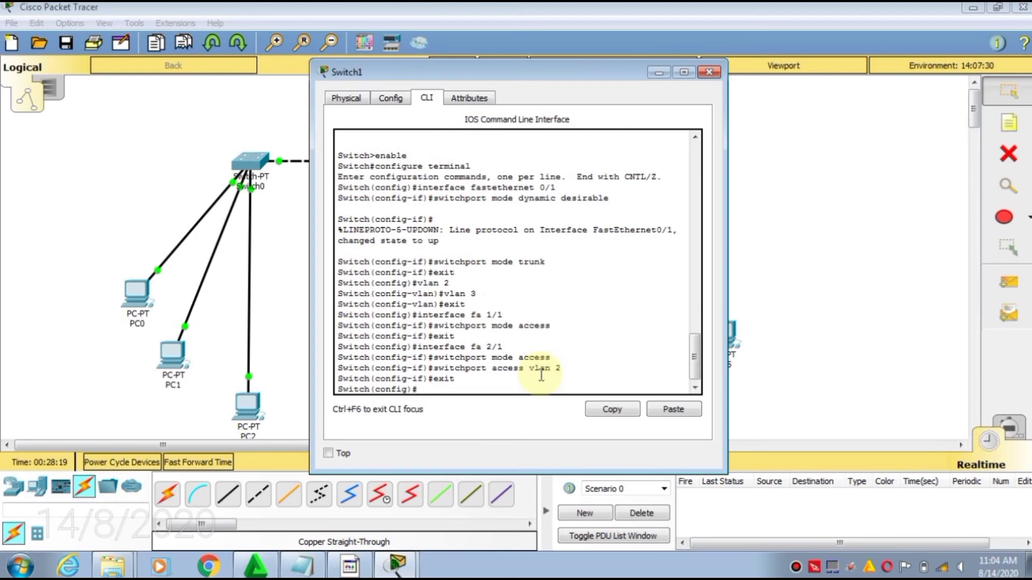
# Step: Enter the configuration mode of Switch1's third PC port with "interface fa 3/1"
pyautogui.write('switchport access vlan 2')
pyautogui.press('Up')
pyautogui.press('Up')
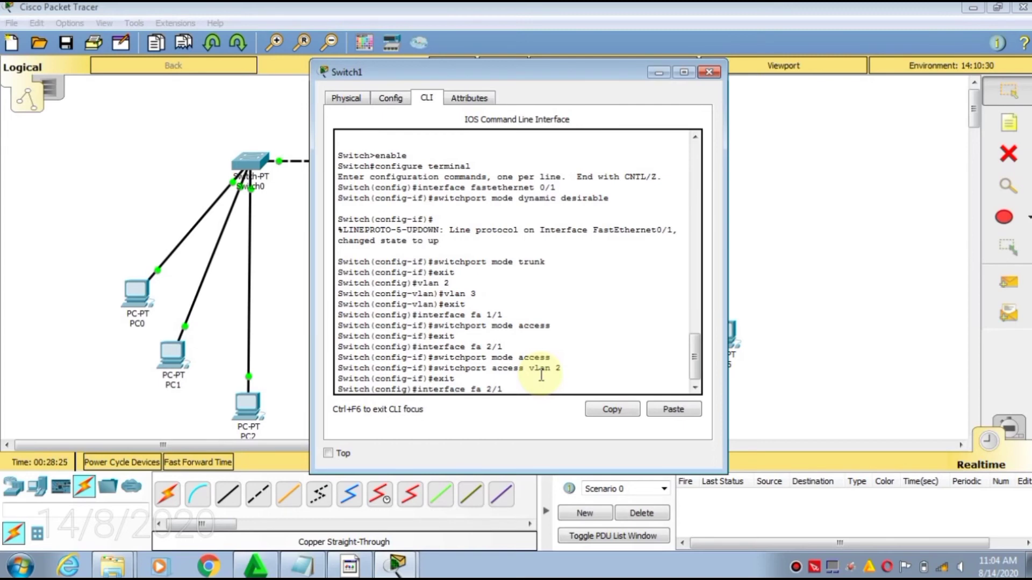
pyautogui.press('Left')
pyautogui.press('BackSpace')
pyautogui.write('3')
pyautogui.press('Return')
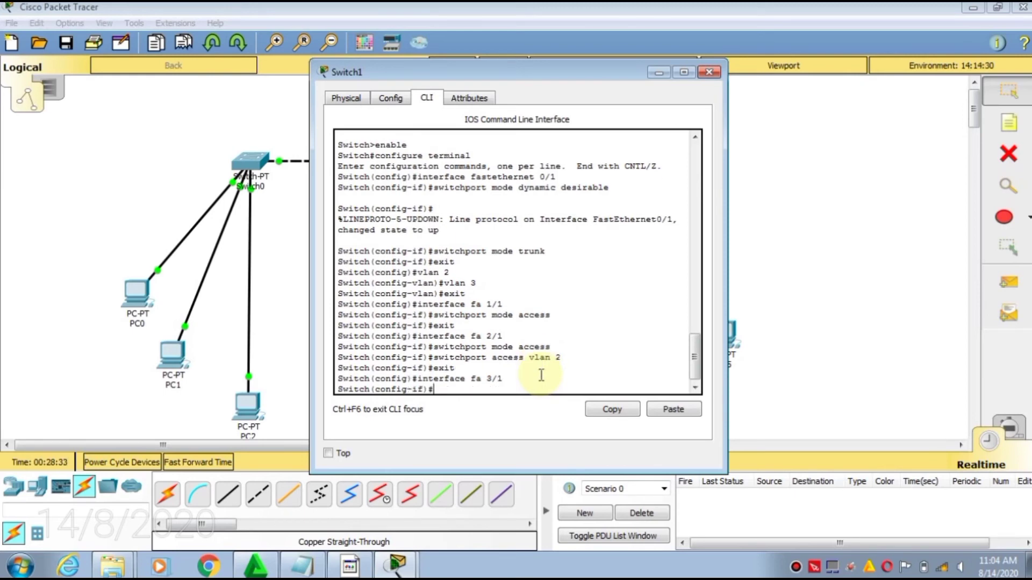
# Step: Set Switch1's port fa 3/1 to access mode with "switchport mode access"
pyautogui.write('exit')
pyautogui.press('Up')
pyautogui.press('Up')
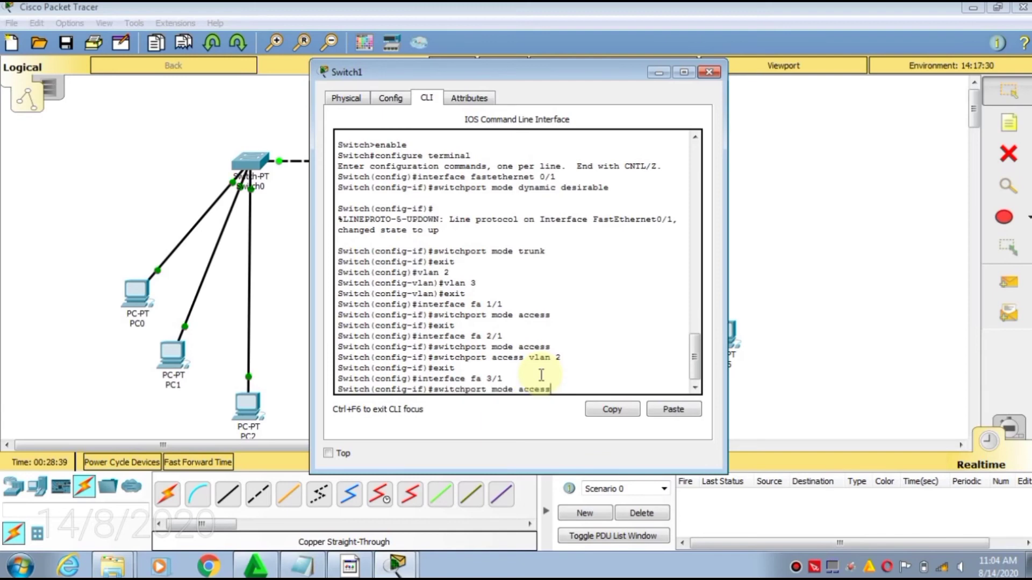
pyautogui.press('Return')
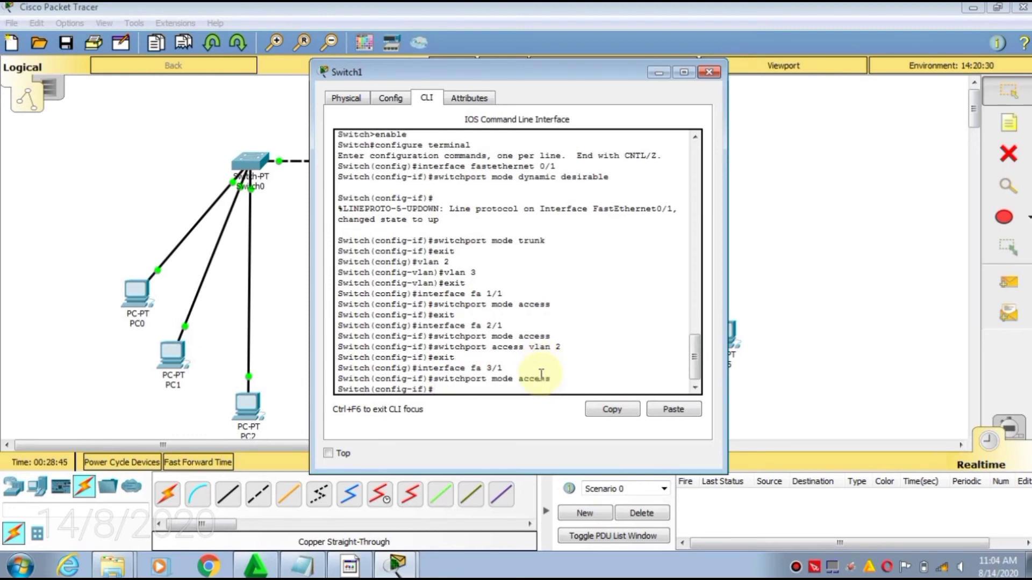
# Step: Assign Switch1's port fa 3/1 to VLAN 3 with "switchport access vlan 3"
pyautogui.press('Up')
pyautogui.press('Up')
pyautogui.press('Up')
pyautogui.press('Up')
pyautogui.press('BackSpace')
pyautogui.write('3')
pyautogui.press('Return')
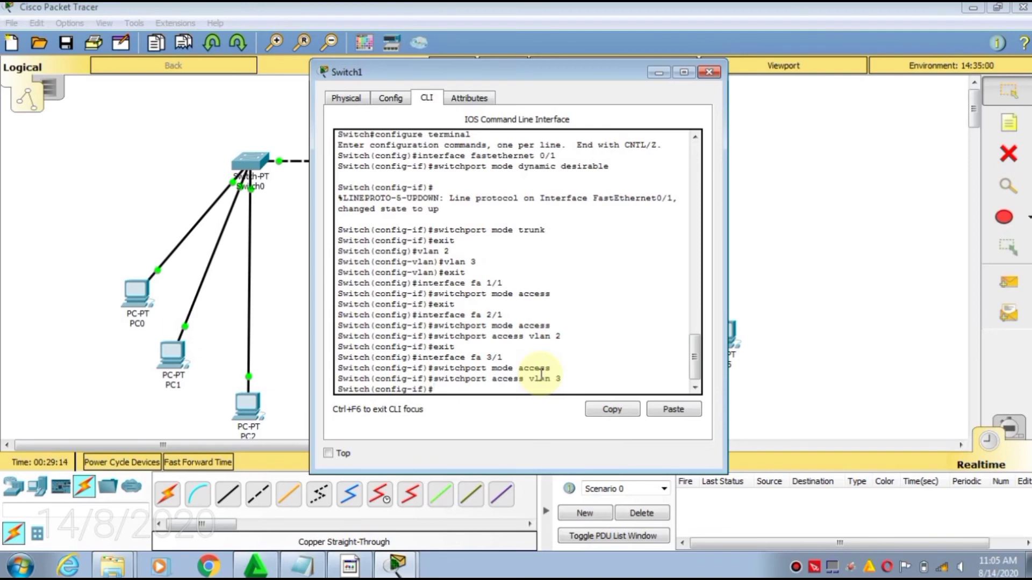
# Step: Leave Switch1's configuration mode with "exit" and "end", and close the switch's window
pyautogui.press('Up')
pyautogui.press('Up')
pyautogui.press('Up')
pyautogui.press('Up')
pyautogui.press('Return')
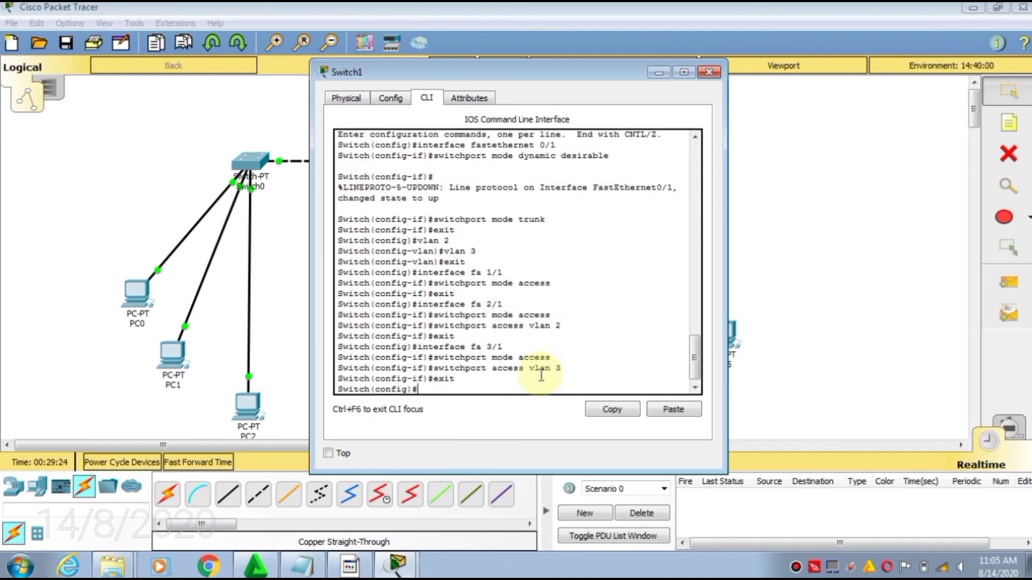
pyautogui.write('end')
pyautogui.press('Return')
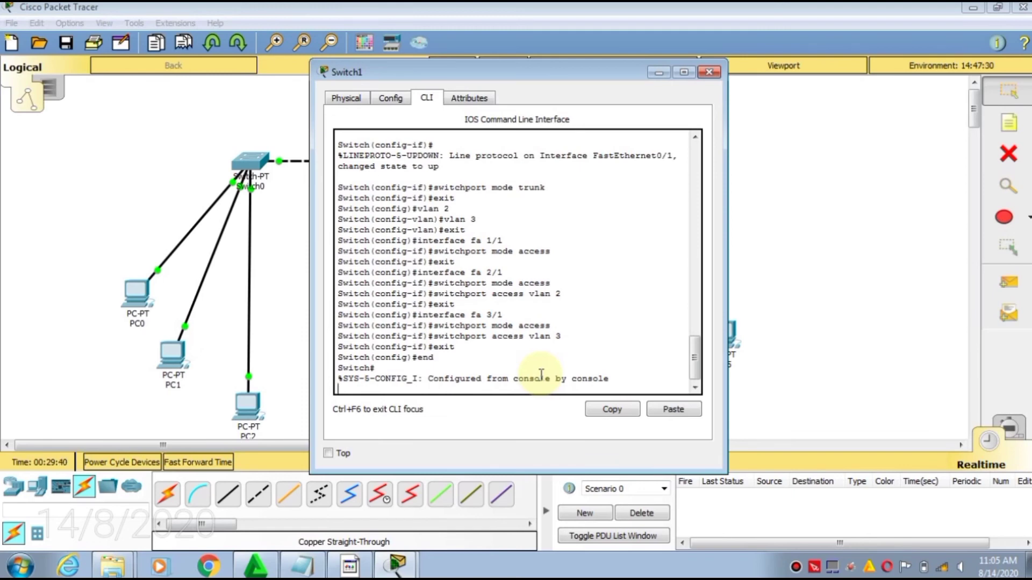
pyautogui.click(716, 74)
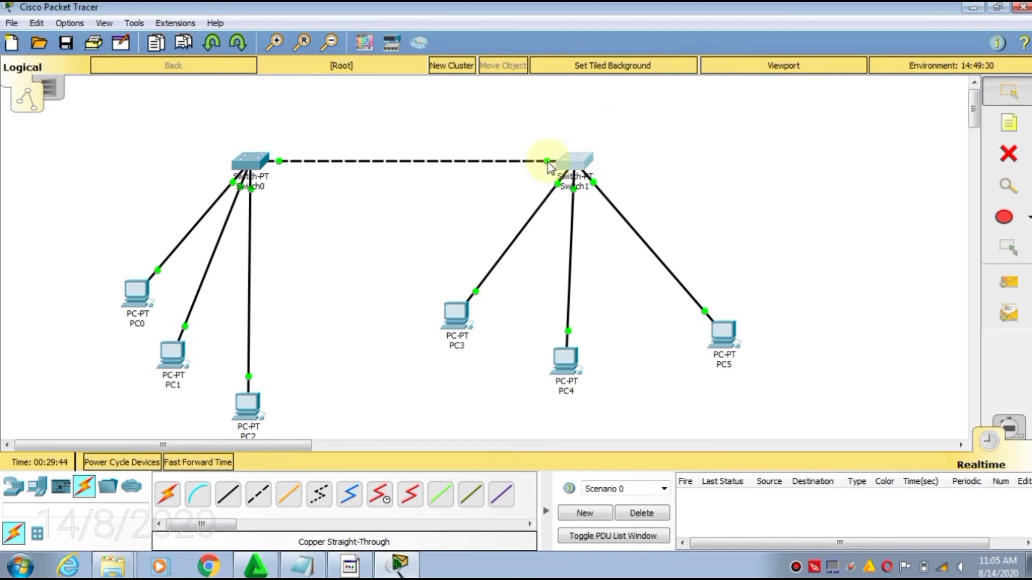
# Step: Test connectivity across the two switches by sending a simple PDU from PC0 to PC3
pyautogui.moveTo(547, 162)
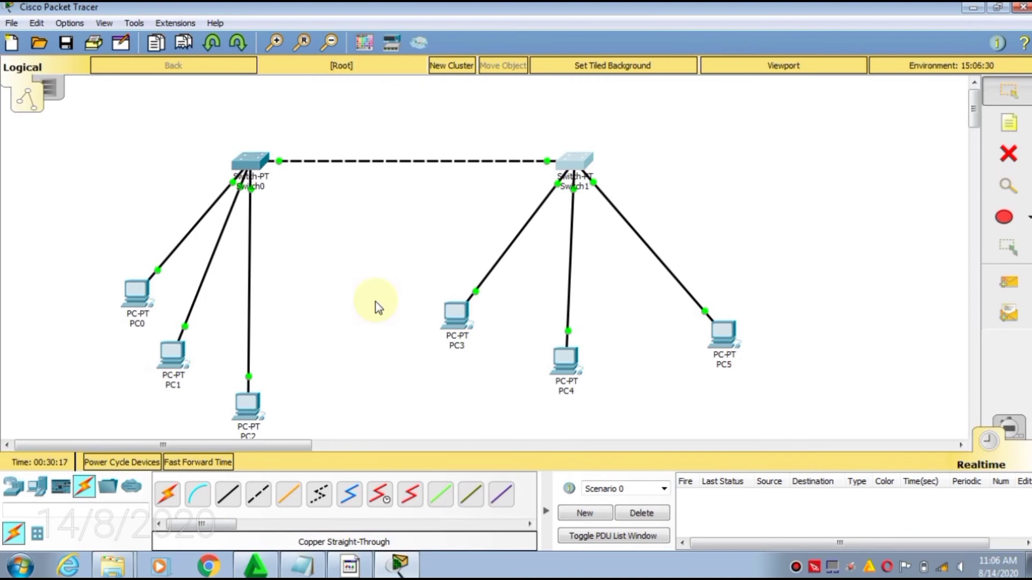
pyautogui.click(1005, 289)
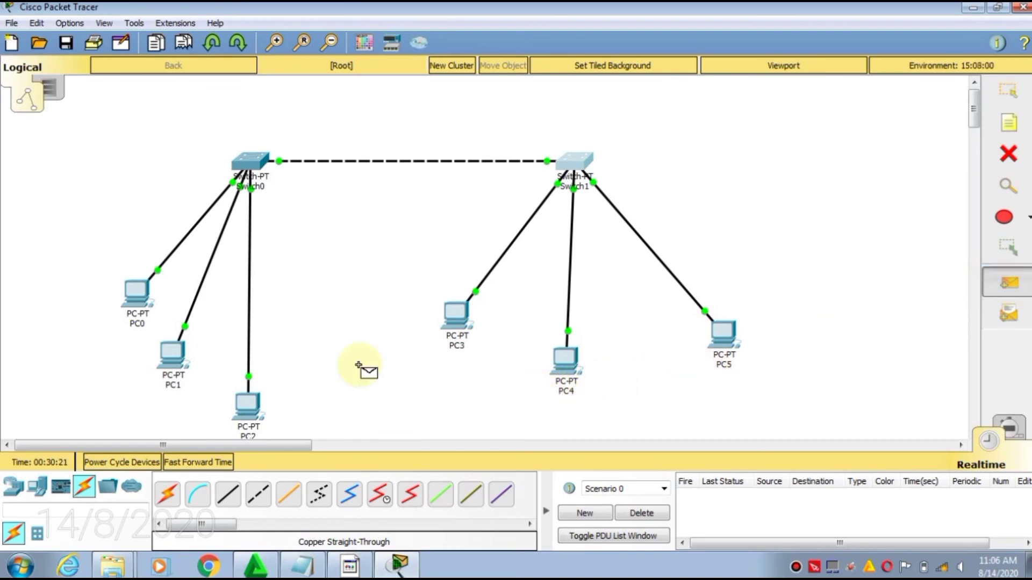
pyautogui.click(138, 293)
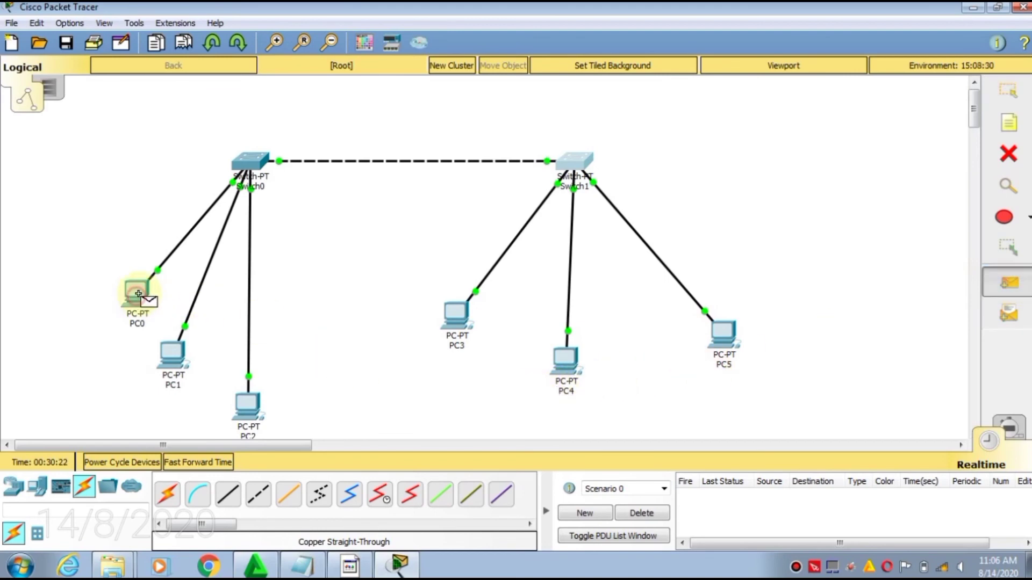
pyautogui.click(449, 323)
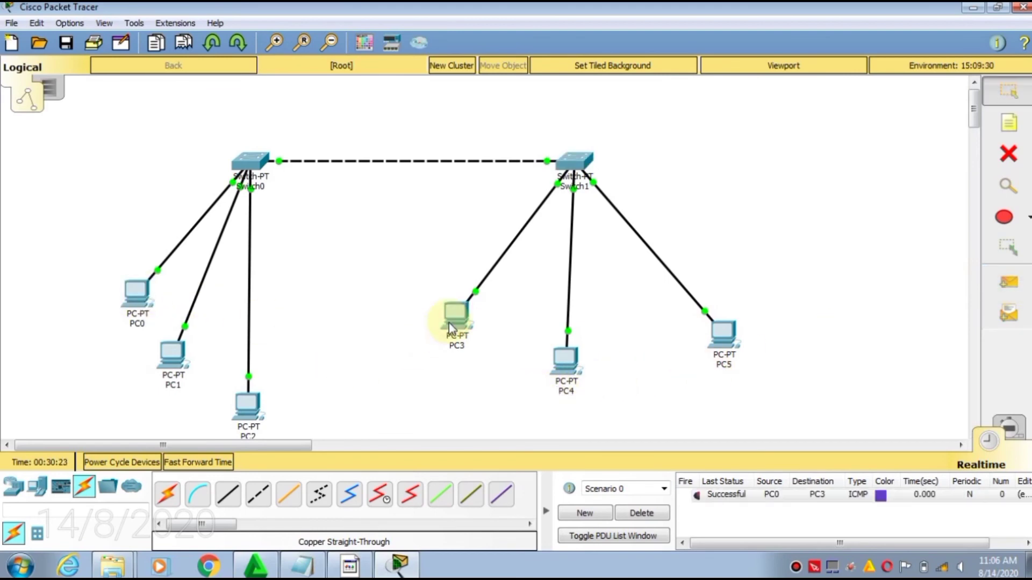
pyautogui.click(723, 497)
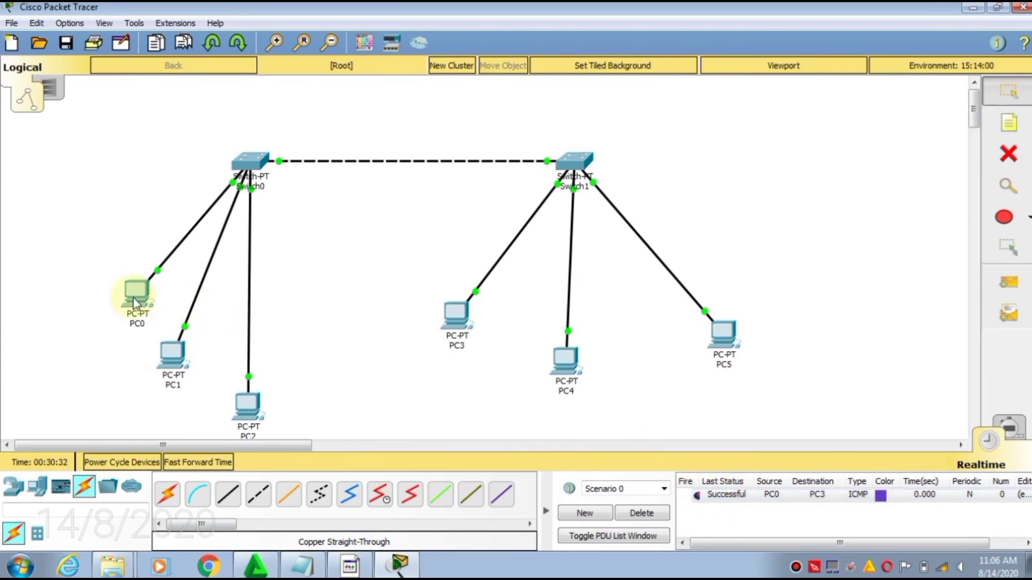
# Step: Ping 192.168.1.4 from PC0's Command Prompt and close the PC's window
pyautogui.moveTo(134, 304)
pyautogui.click(134, 303)
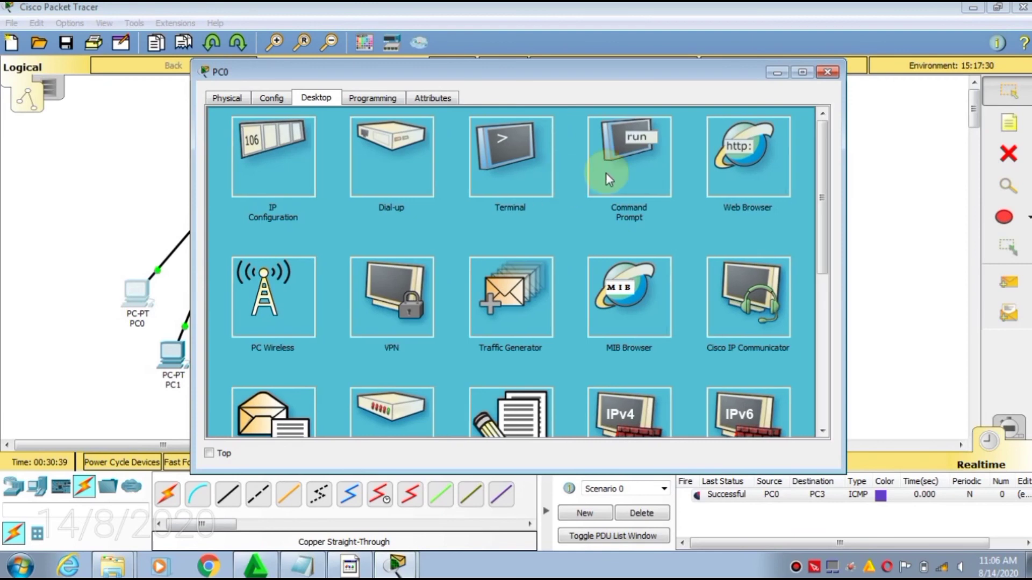
pyautogui.click(627, 161)
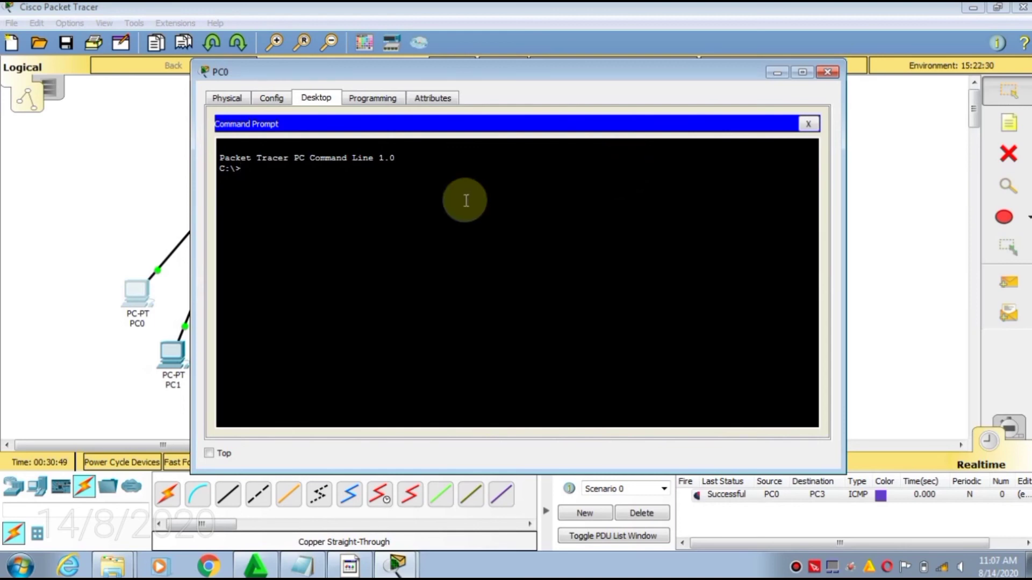
pyautogui.write('ping 192.168.1.4')
pyautogui.press('Return')
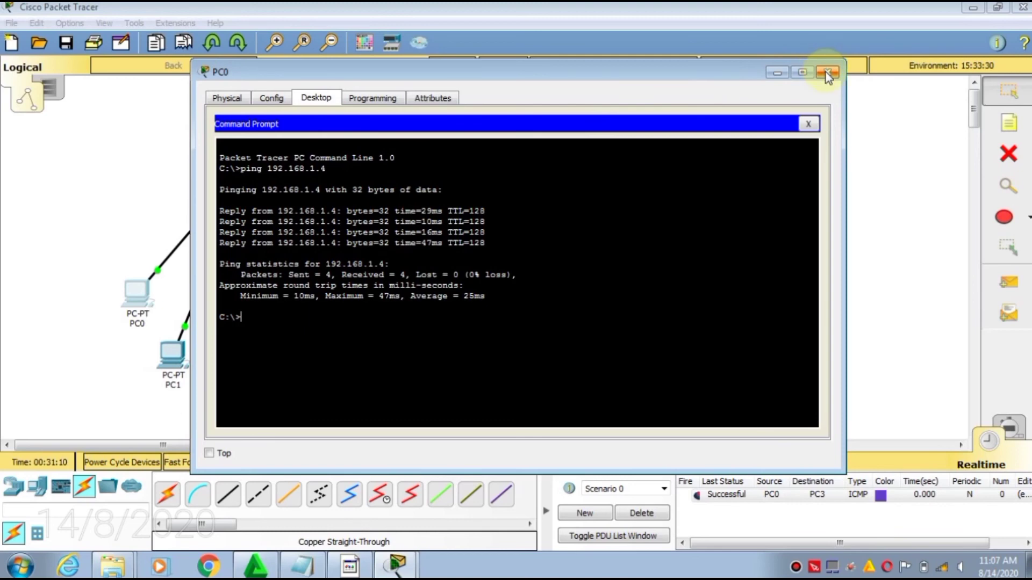
pyautogui.click(827, 74)
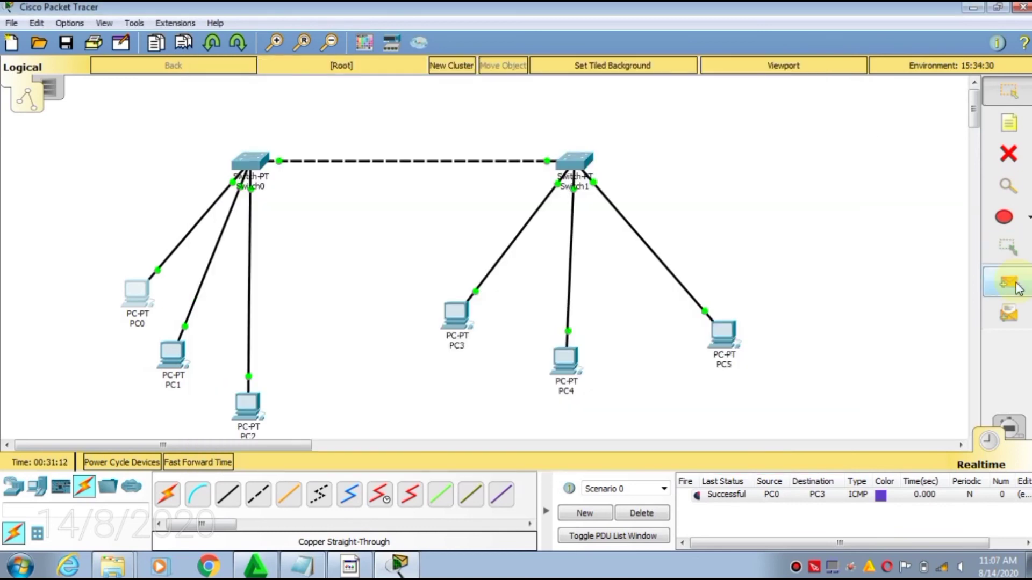
# Step: Send a simple PDU from PC0 to PC1 to test connectivity within Switch0
pyautogui.click(1017, 287)
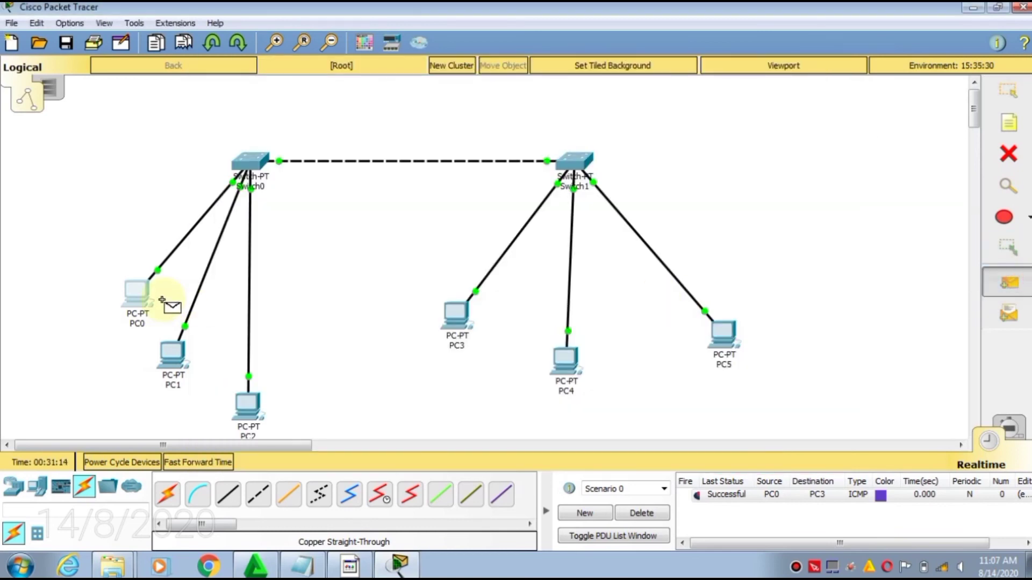
pyautogui.click(141, 290)
pyautogui.click(166, 363)
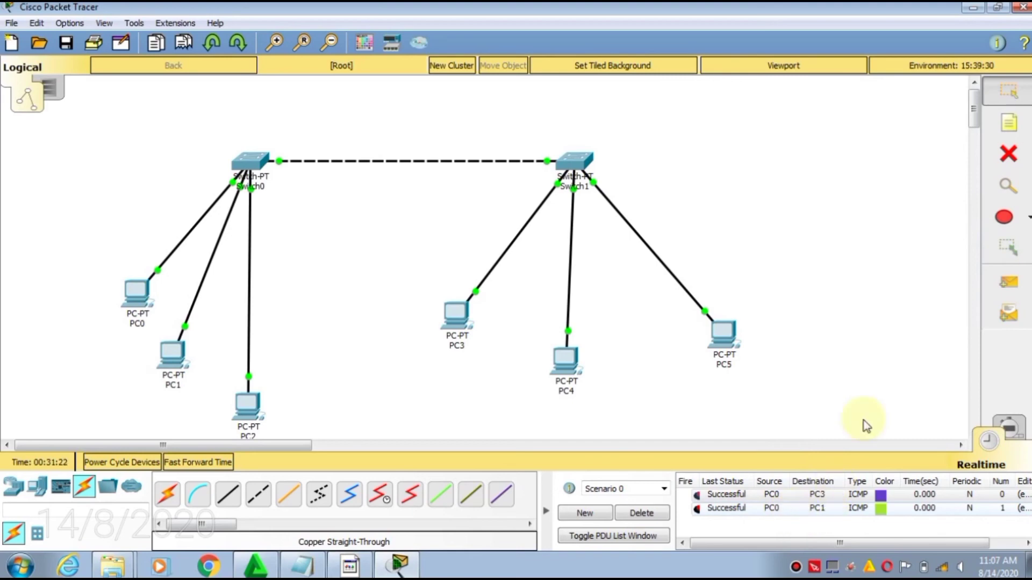
# Step: Send a simple PDU from PC0 to PC5 to test connectivity between different VLANs
pyautogui.click(1001, 292)
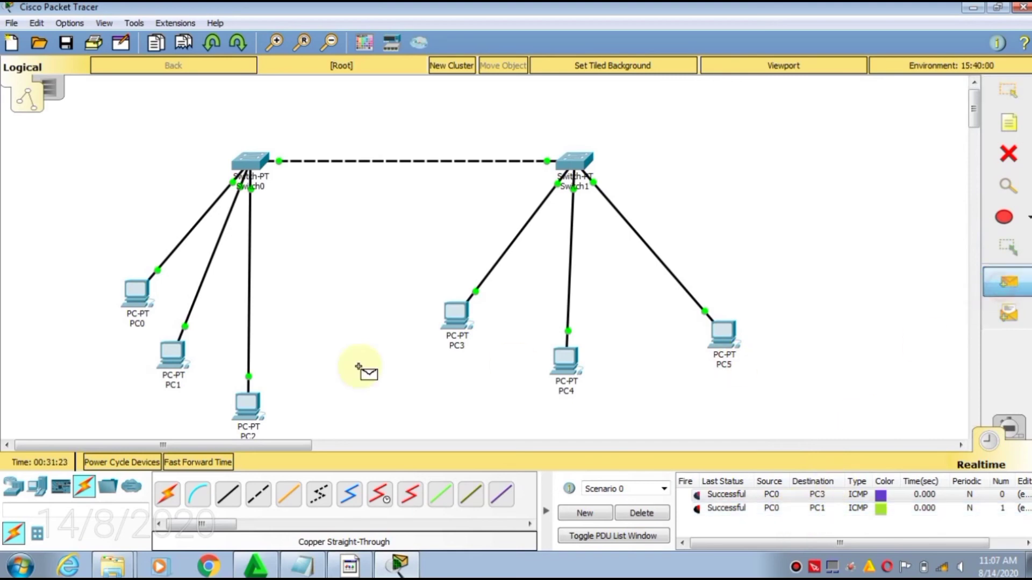
pyautogui.click(129, 295)
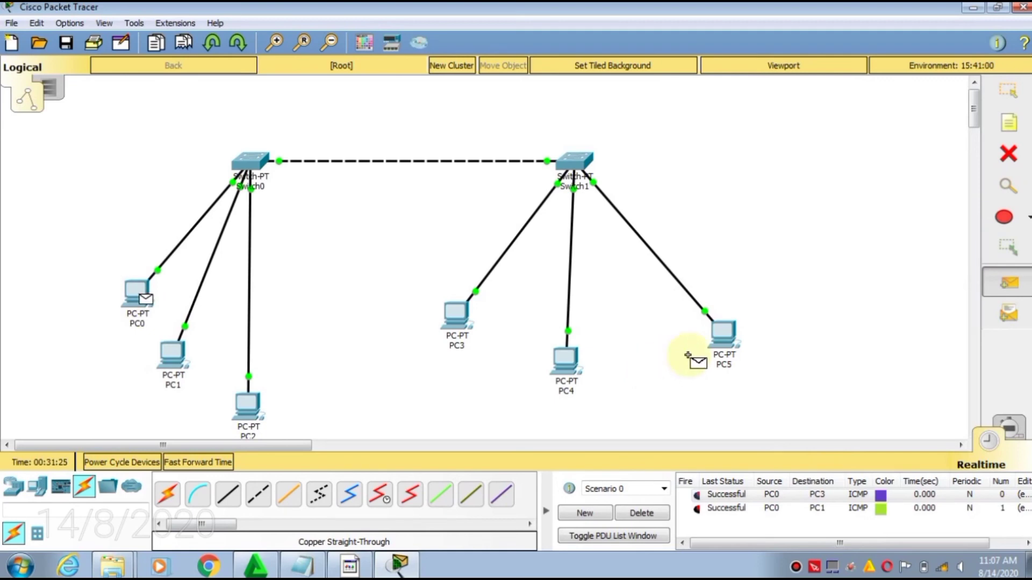
pyautogui.click(717, 346)
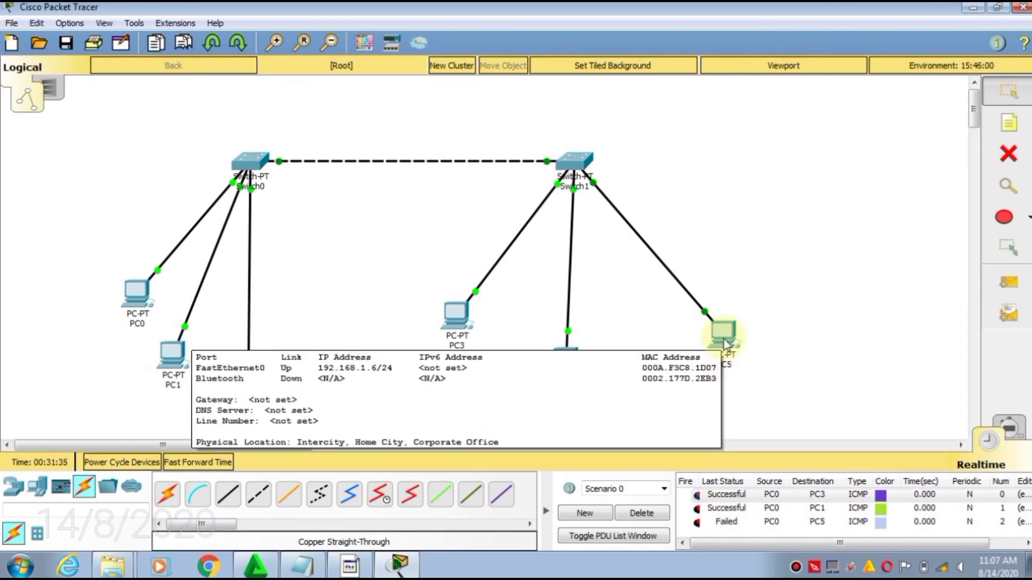
# Step: Send a simple PDU from PC3 to PC5 and check its status in the PDU list
pyautogui.click(1009, 284)
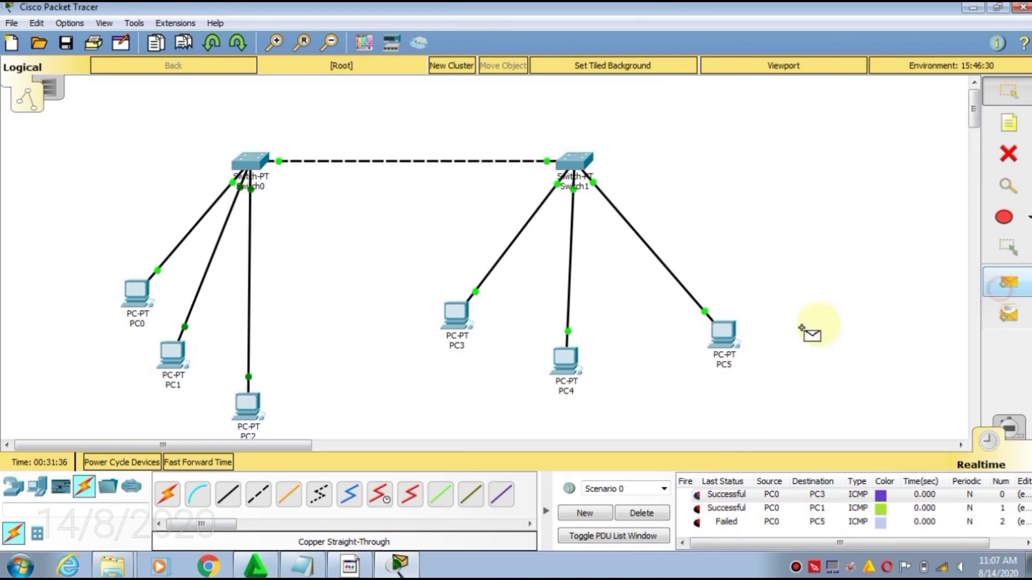
pyautogui.click(475, 323)
pyautogui.click(731, 344)
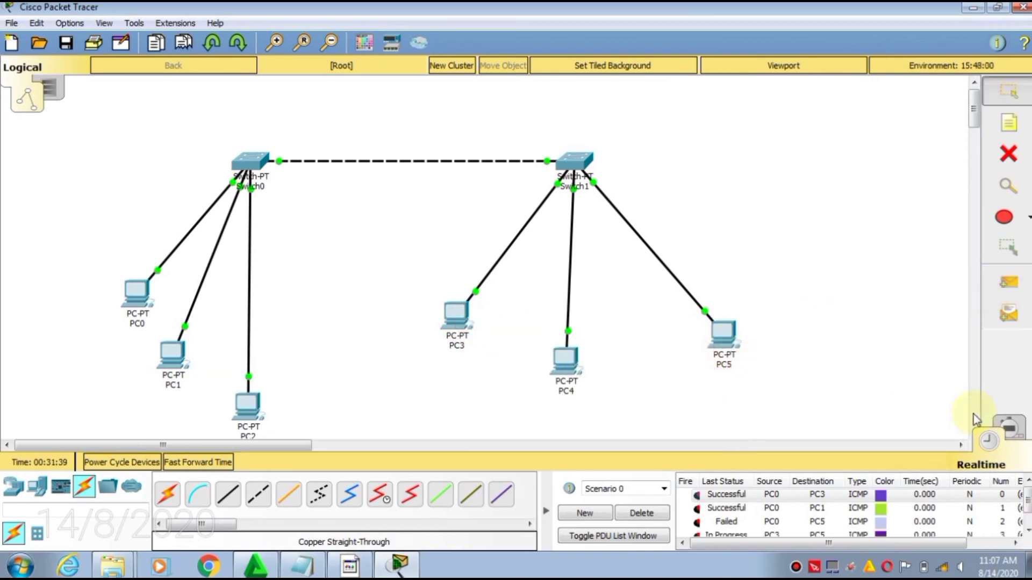
pyautogui.doubleClick(1024, 496)
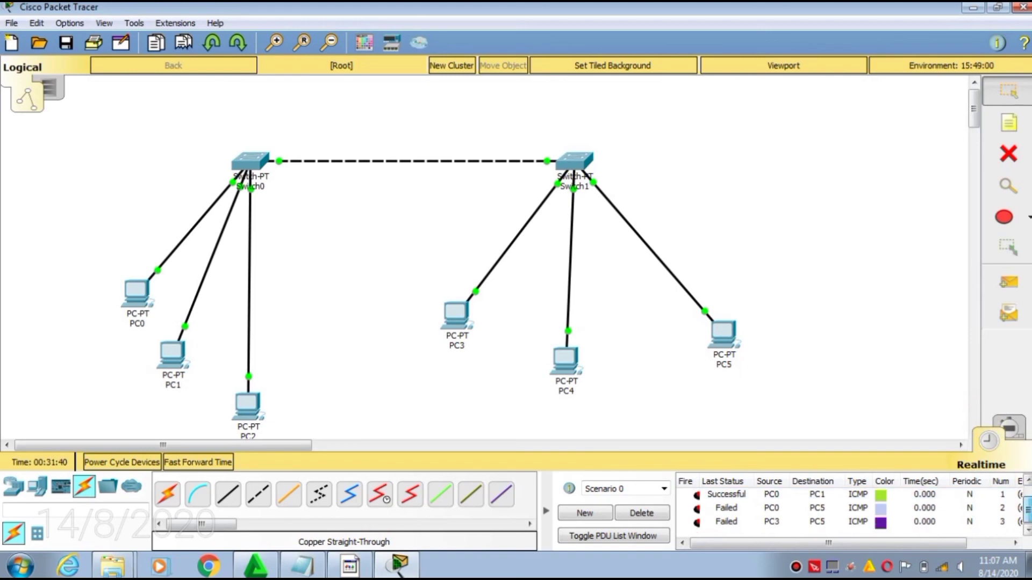
# Step: Check PC5's IP configuration and close its window
pyautogui.click(726, 345)
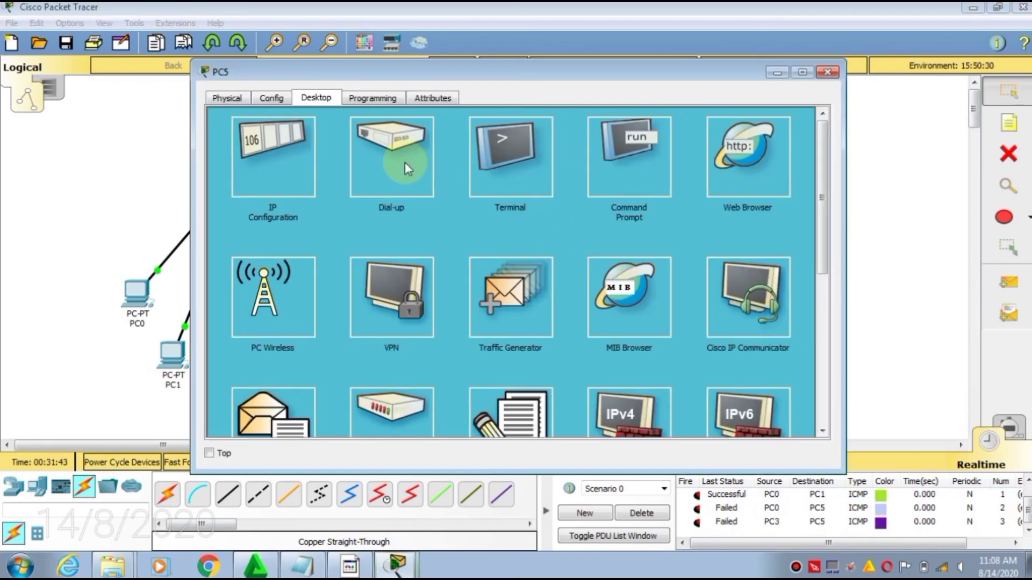
pyautogui.click(284, 156)
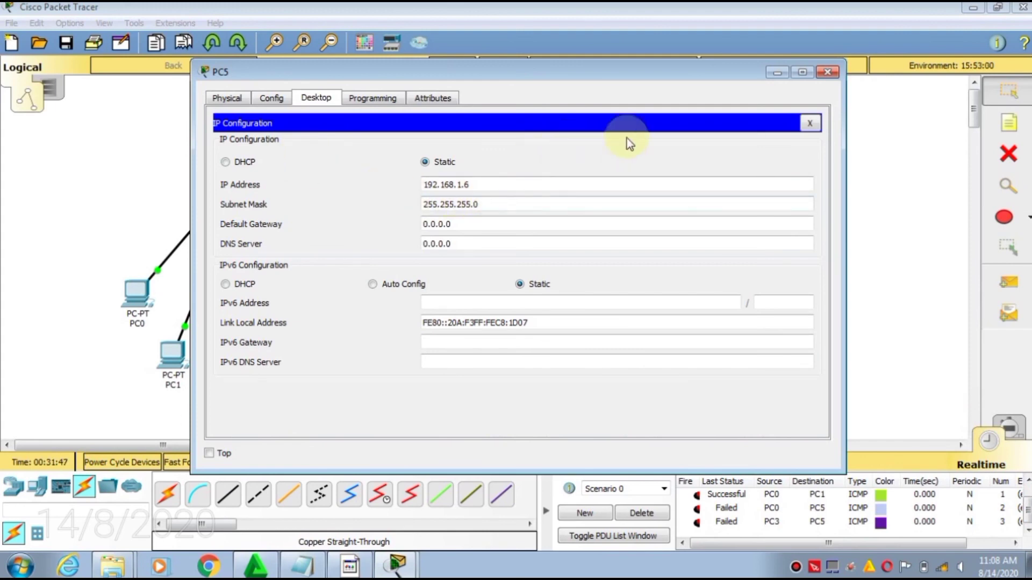
pyautogui.click(831, 76)
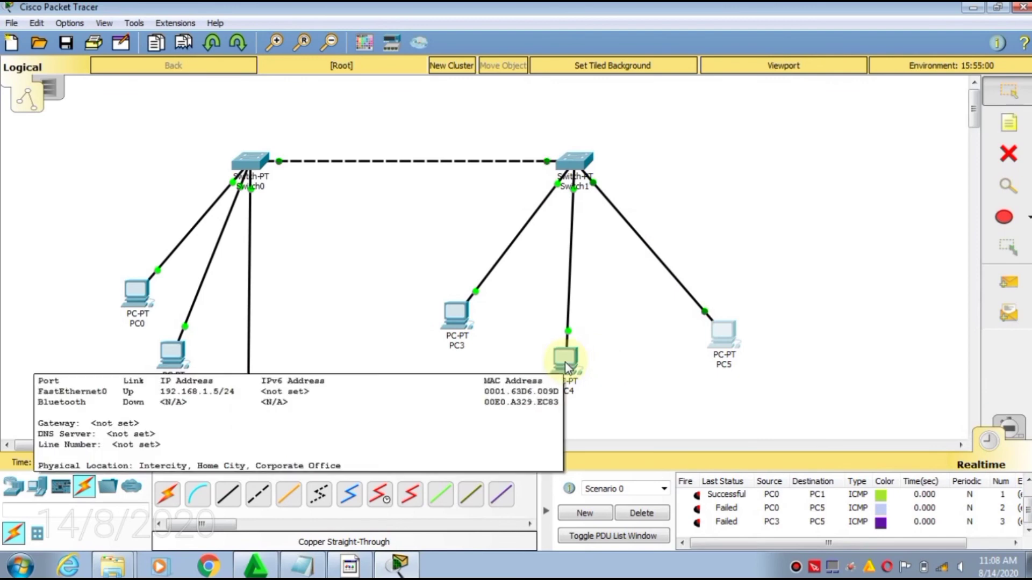
# Step: Send a simple PDU from PC4 to PC3 to test connectivity within Switch1
pyautogui.click(1008, 283)
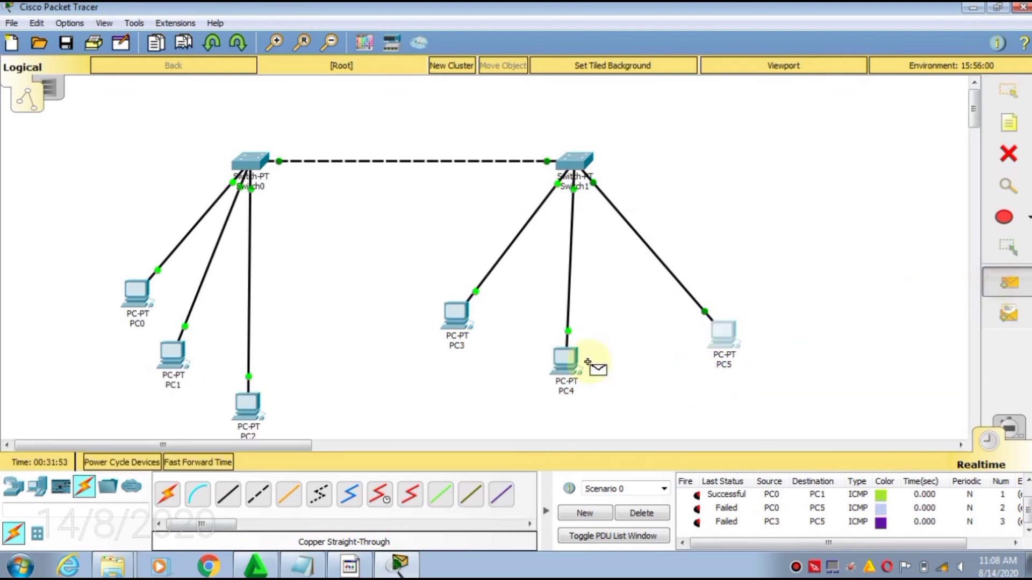
pyautogui.click(565, 360)
pyautogui.click(460, 314)
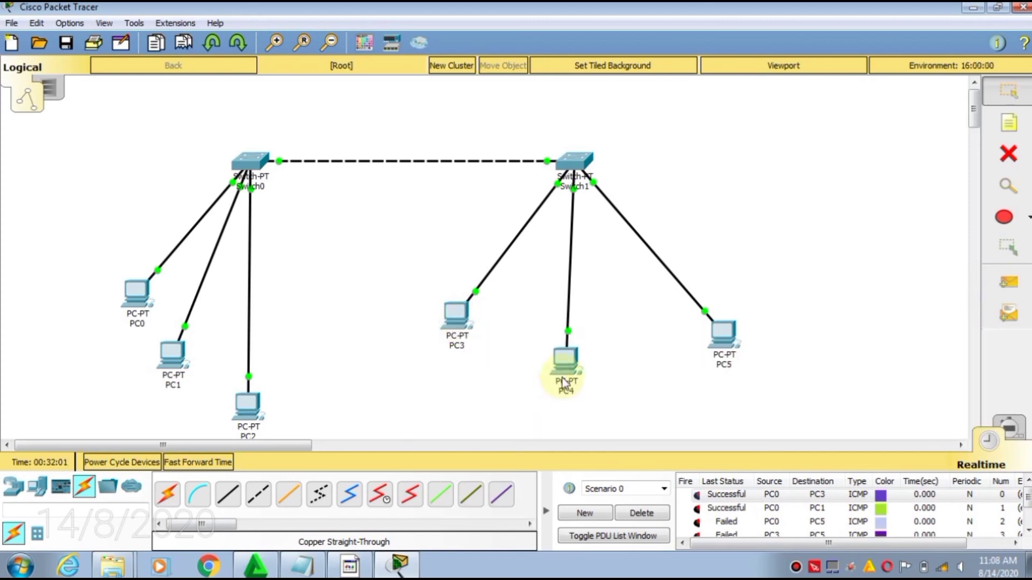
# Step: Delete the scenario with all its PDUs and send a new simple PDU from PC1 to PC0
pyautogui.click(642, 513)
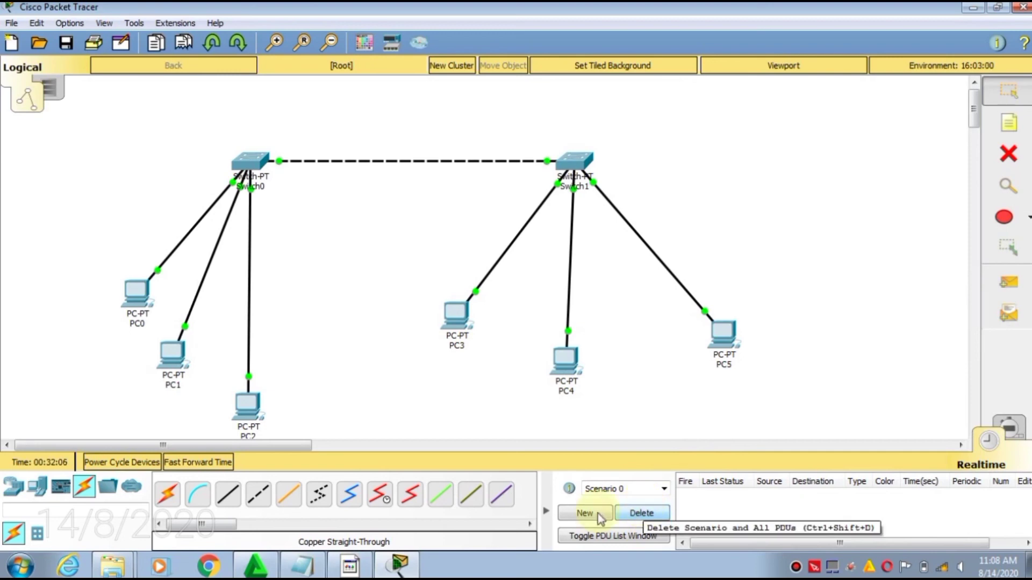
pyautogui.click(1000, 293)
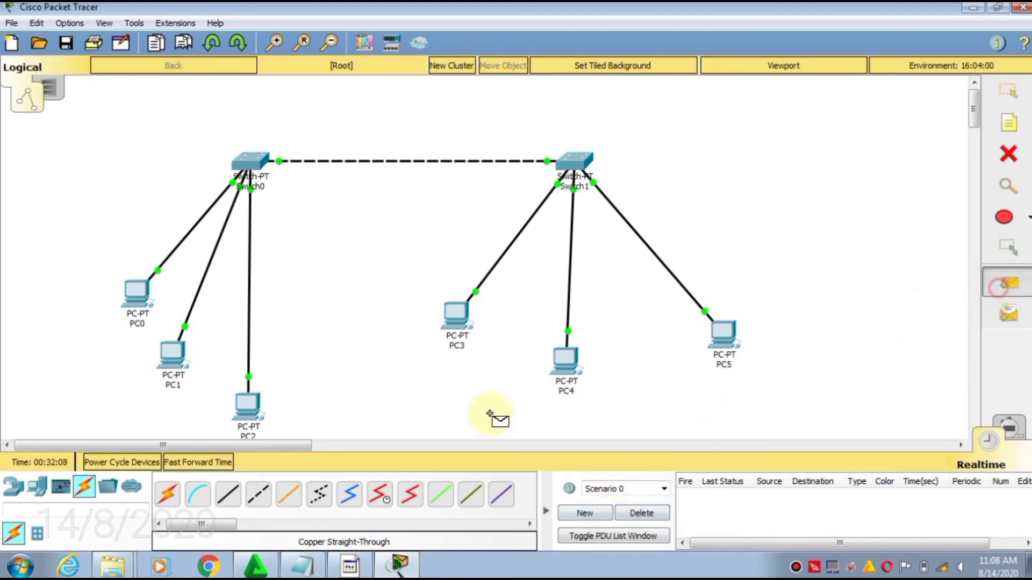
pyautogui.click(172, 356)
pyautogui.click(138, 295)
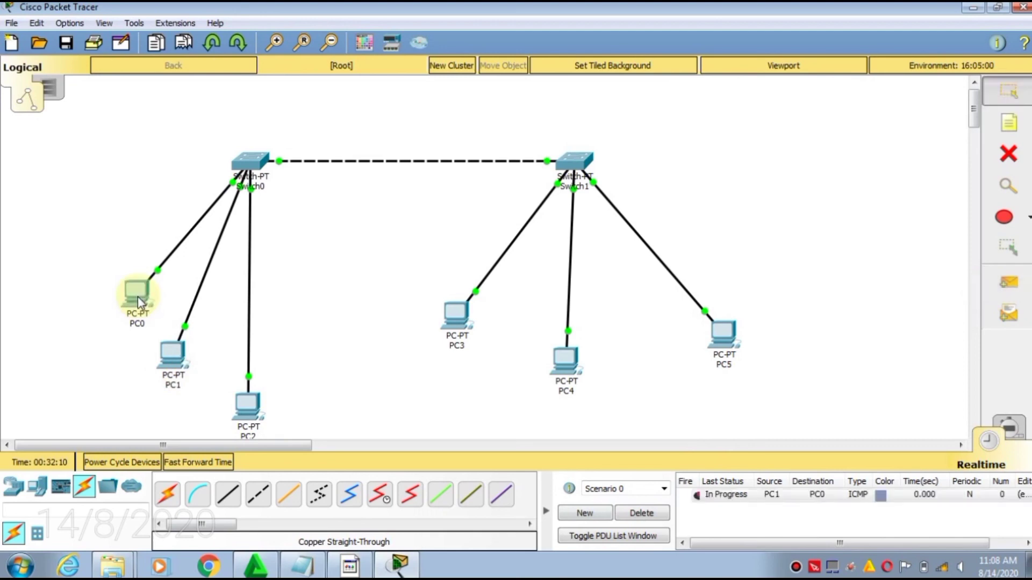
# Step: Check PC3's IP configuration and close its window
pyautogui.click(453, 324)
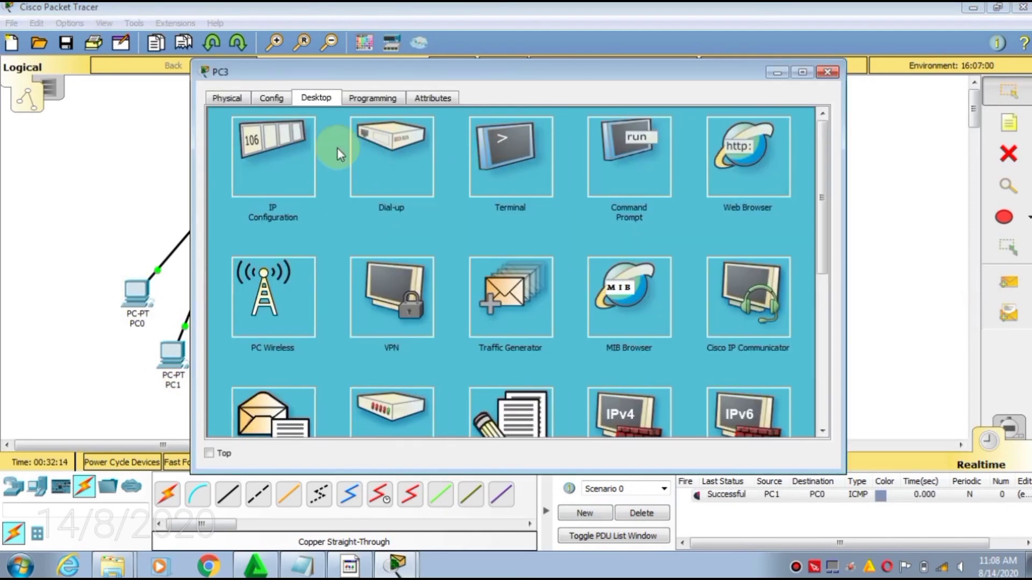
pyautogui.click(299, 157)
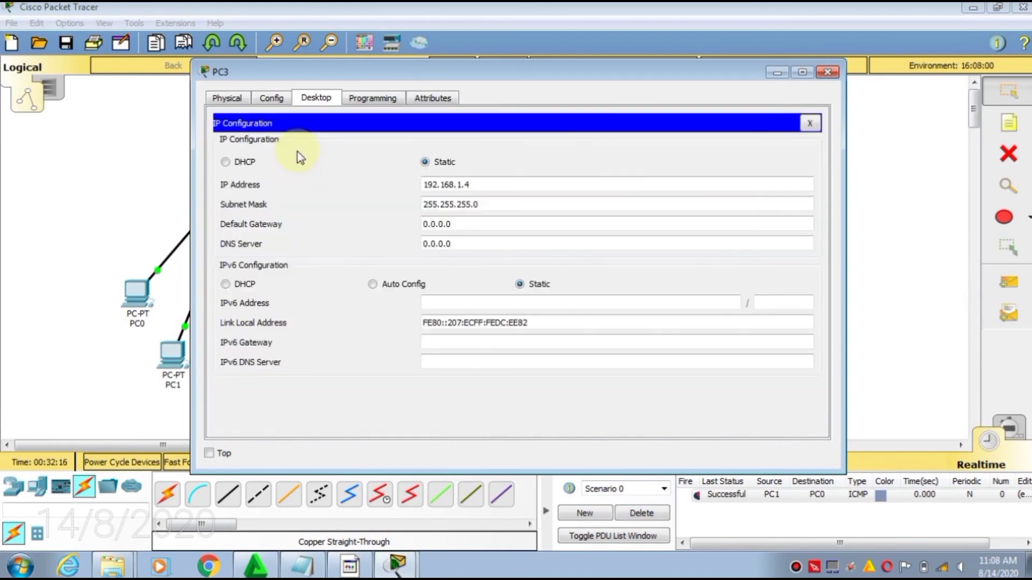
pyautogui.click(827, 72)
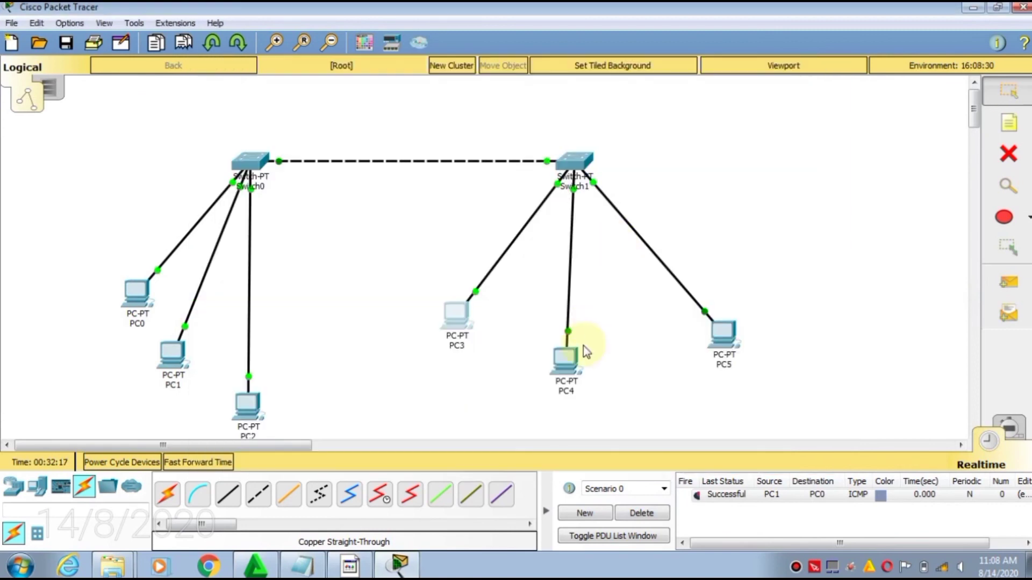
# Step: Check PC4's IP configuration and PC5's IP Communicator, closing each PC's window
pyautogui.click(571, 367)
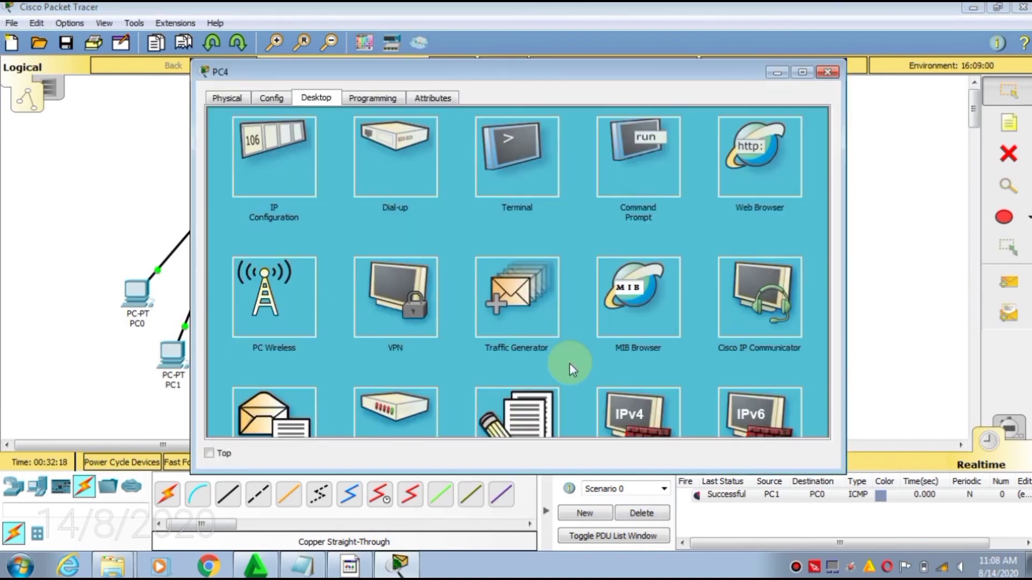
pyautogui.click(294, 151)
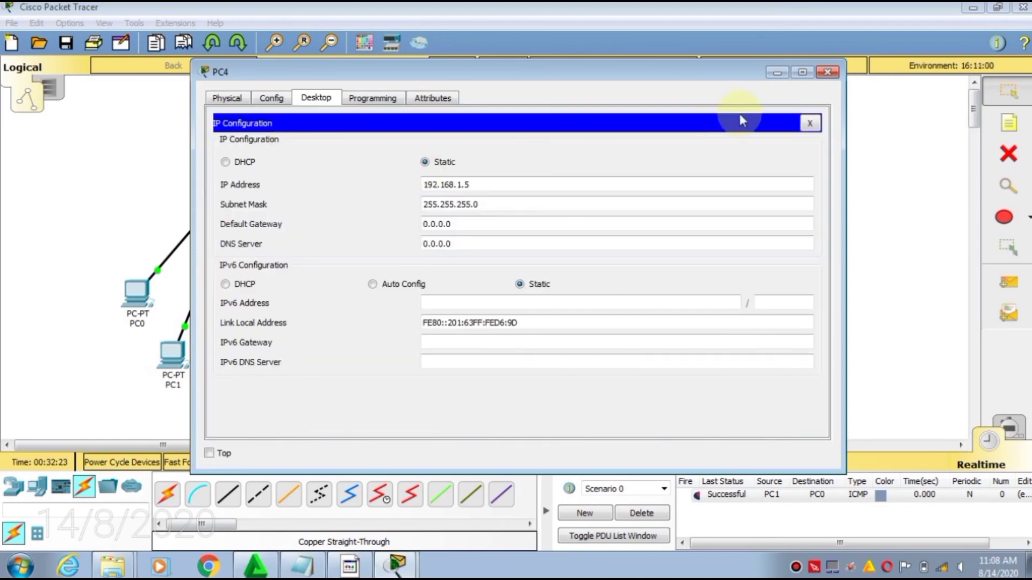
pyautogui.click(827, 72)
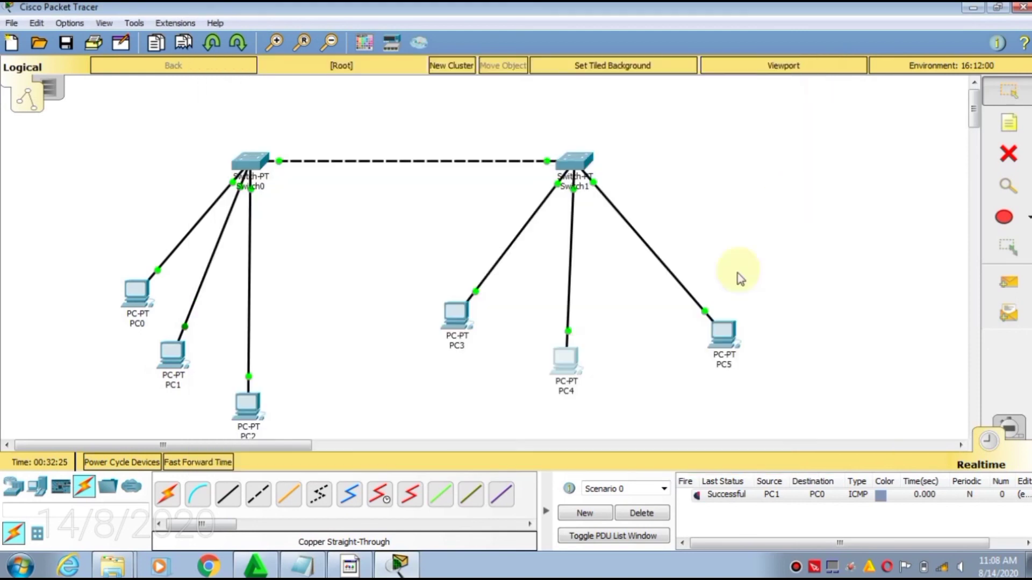
pyautogui.click(722, 337)
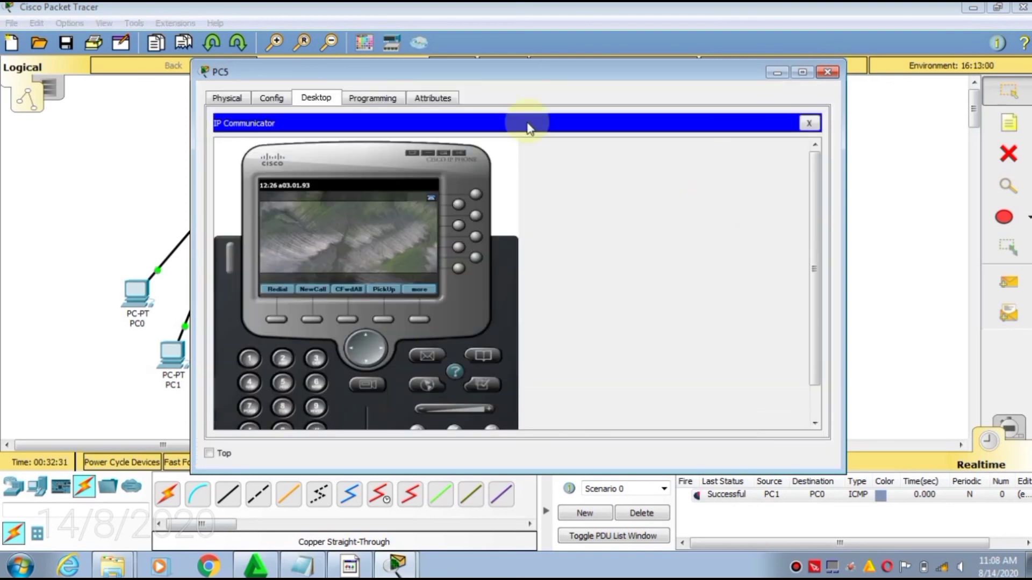
pyautogui.click(279, 102)
pyautogui.click(827, 72)
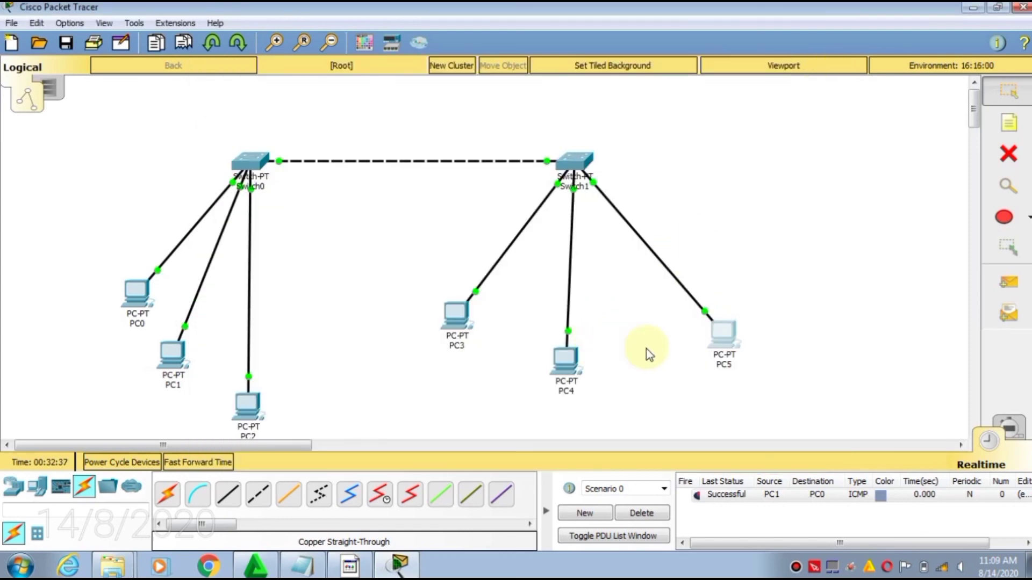
# Step: Send a simple PDU from PC2 to PC0 to test connectivity within Switch0 and check its status
pyautogui.click(1014, 284)
pyautogui.click(245, 411)
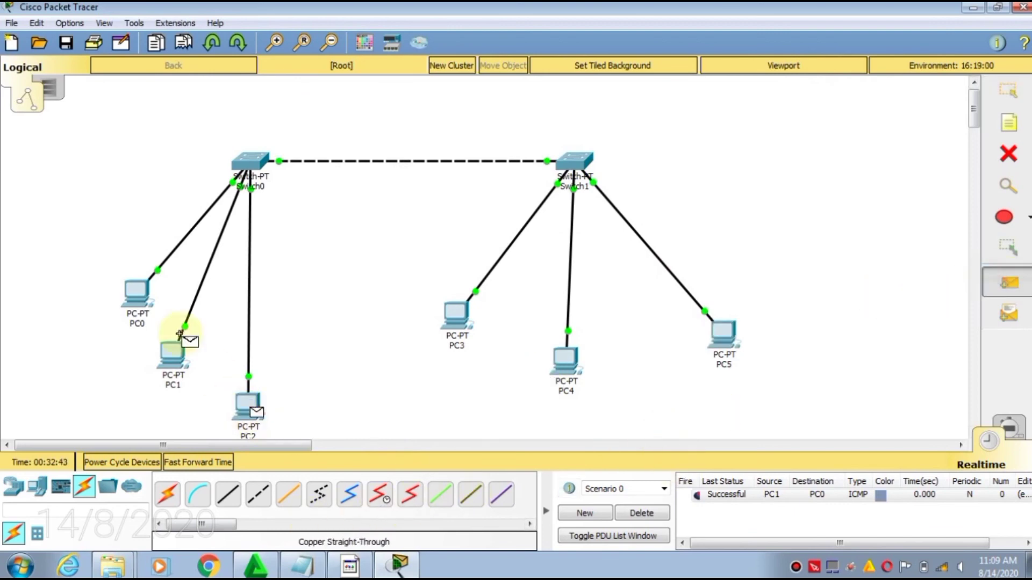
pyautogui.click(138, 295)
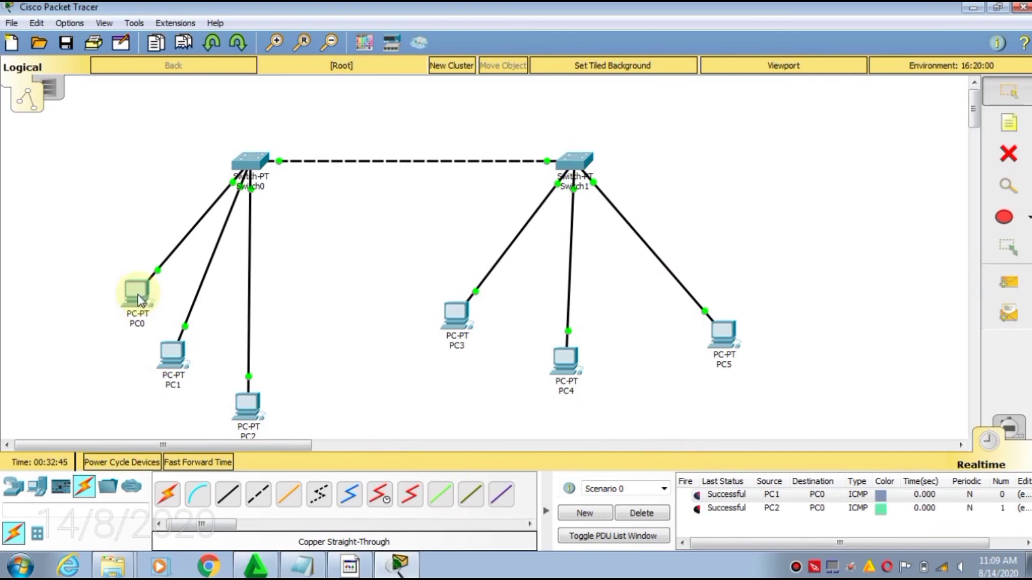
pyautogui.click(717, 504)
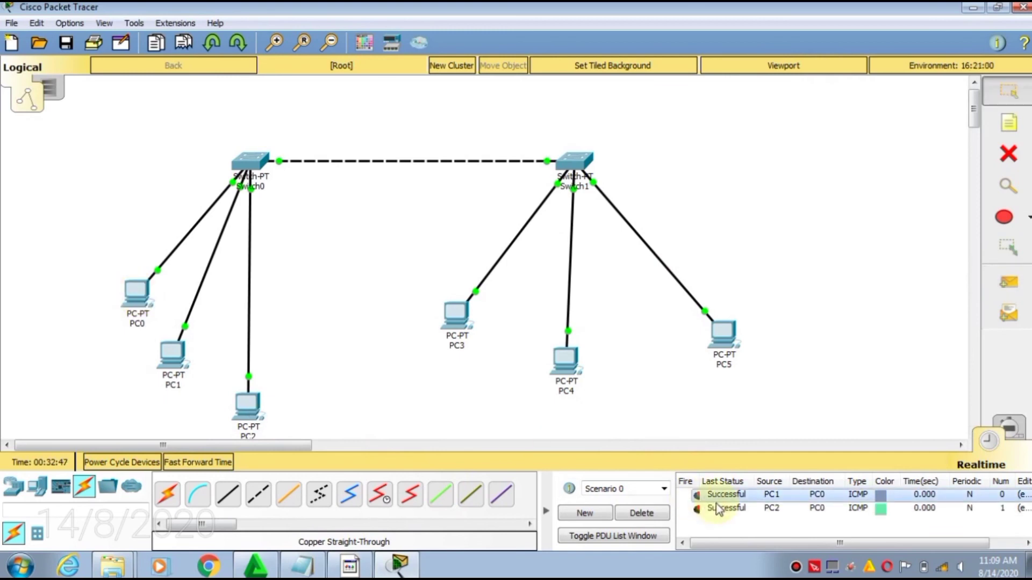
pyautogui.click(730, 376)
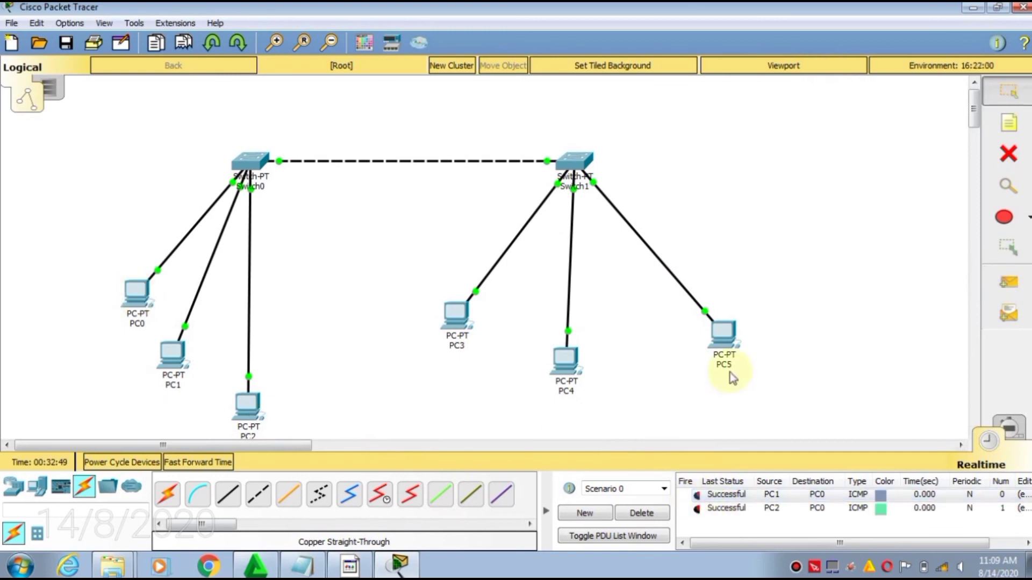
# Step: Draw an ellipse with cyan fill (#00ffff) around PC3, PC4 and PC5, and close the drawing palette
pyautogui.click(1004, 221)
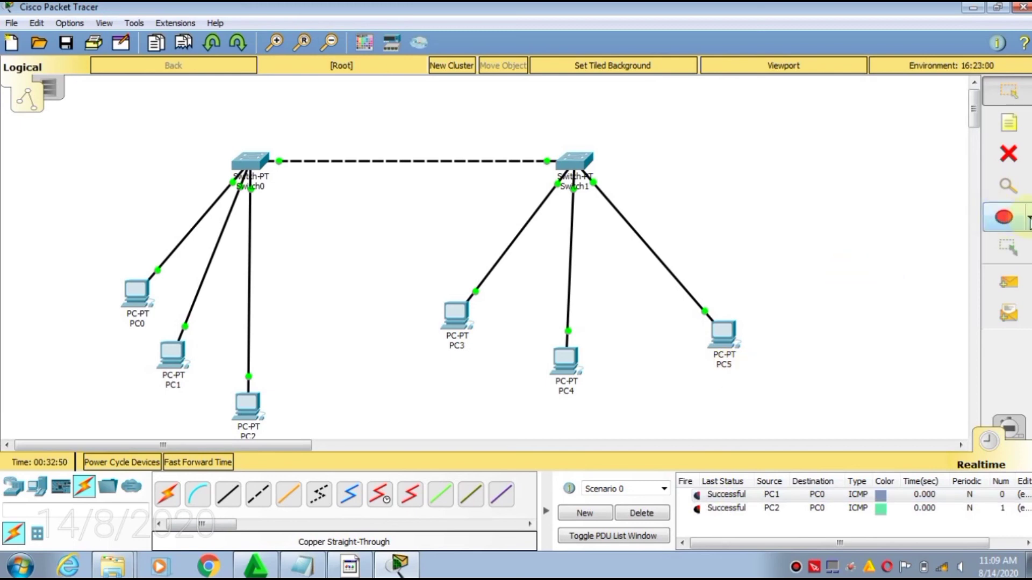
pyautogui.click(1030, 219)
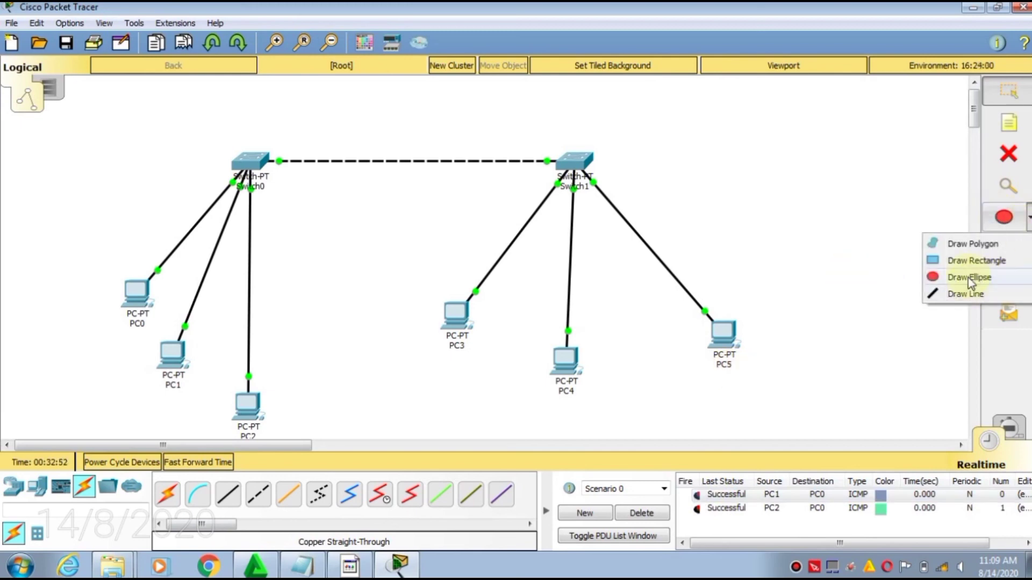
pyautogui.click(969, 278)
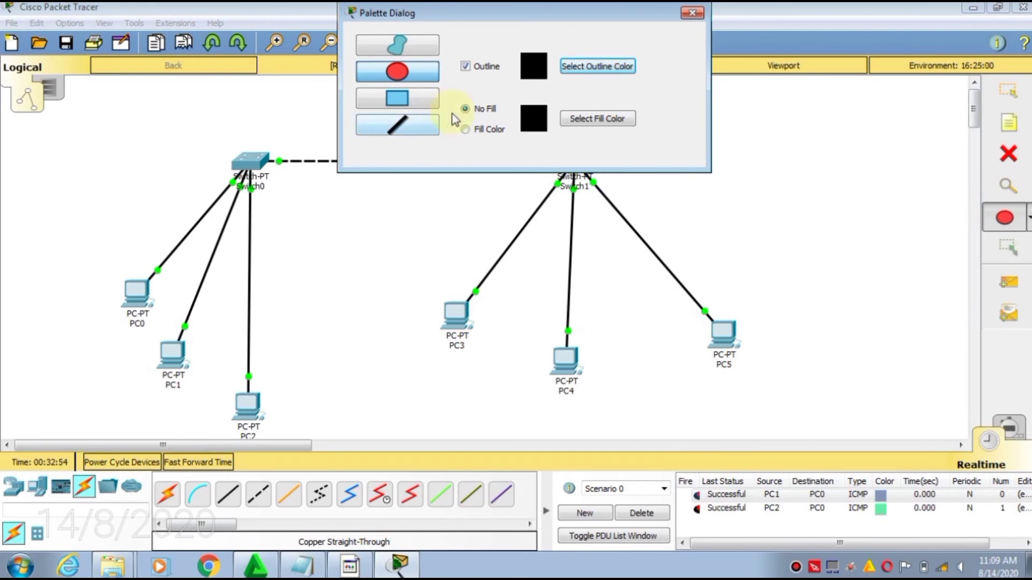
pyautogui.click(475, 132)
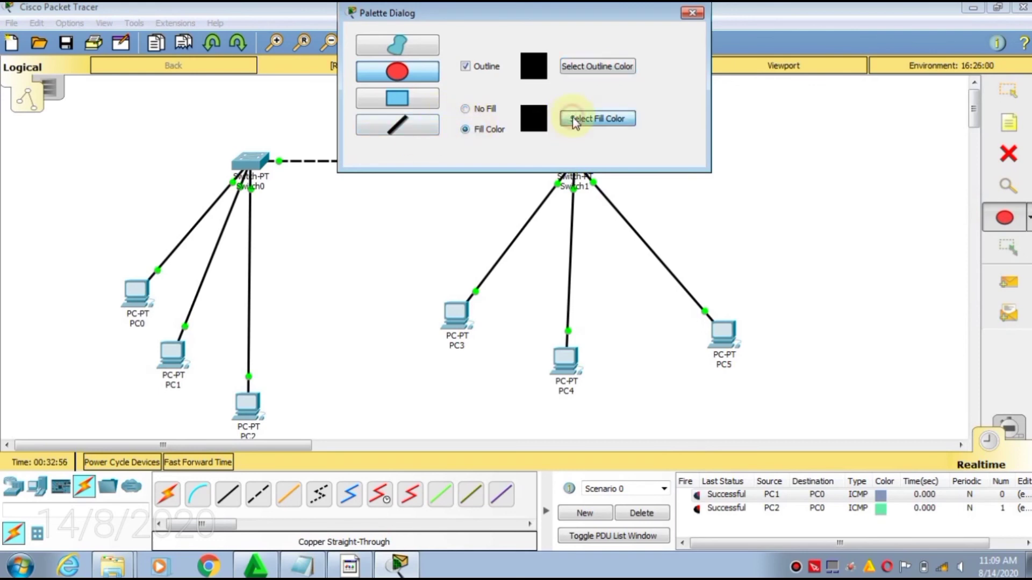
pyautogui.click(572, 117)
pyautogui.click(467, 247)
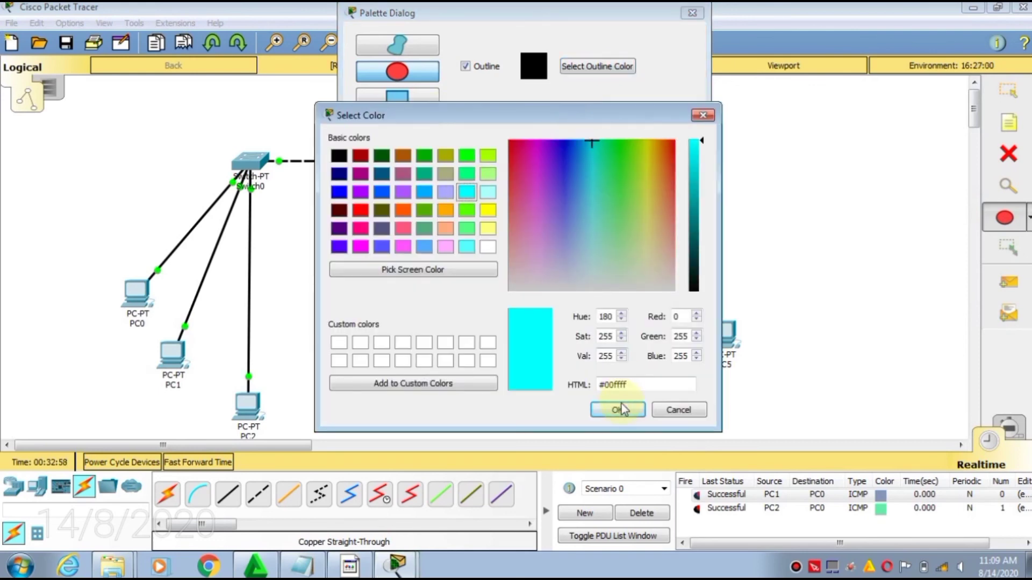
pyautogui.click(618, 409)
pyautogui.moveTo(422, 274); pyautogui.dragTo(783, 406)
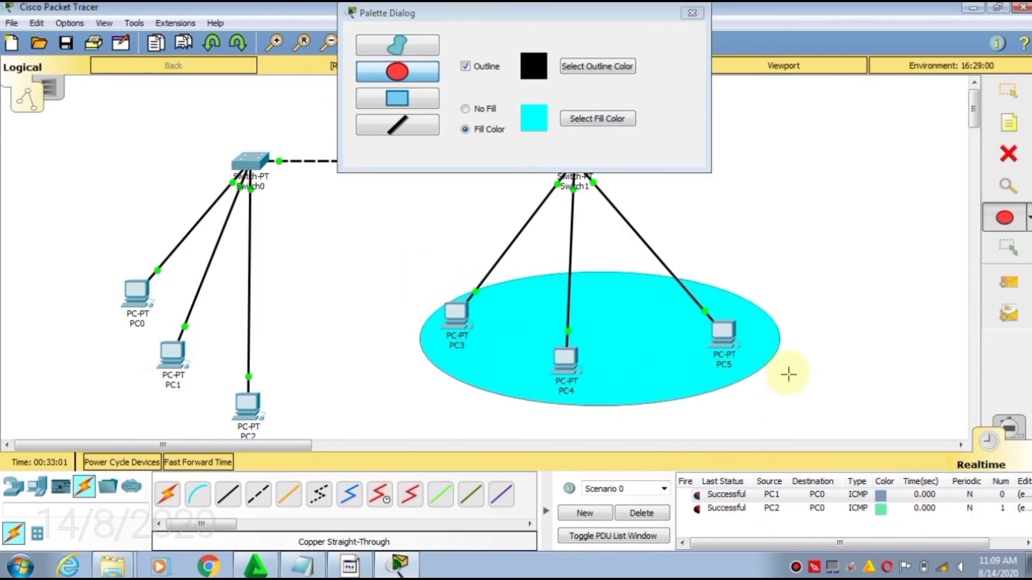
pyautogui.click(692, 14)
# Step: Draw an ellipse with magenta fill (#ff00ff) around PC0, PC1 and PC2, and close the drawing palette
pyautogui.click(1028, 218)
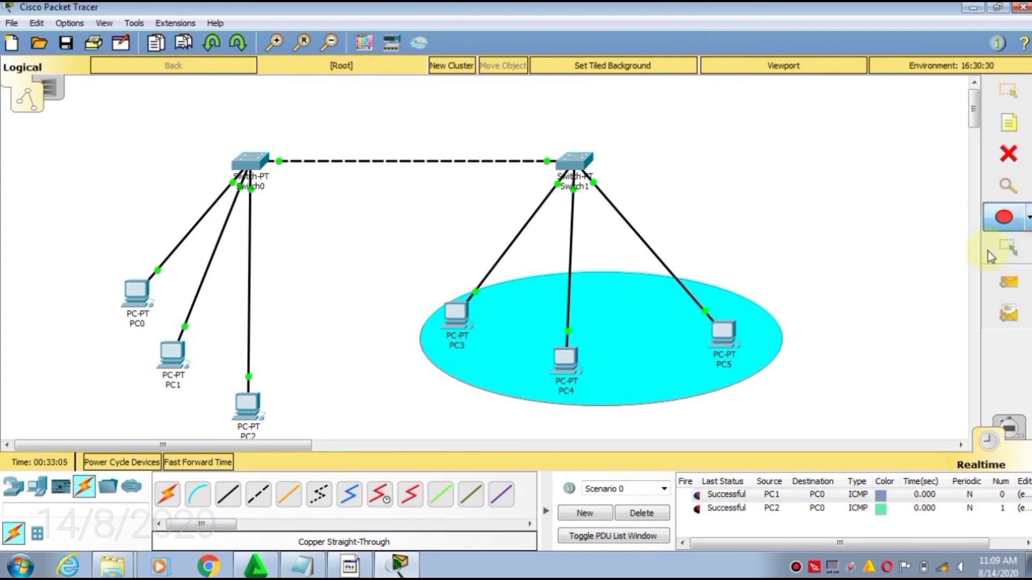
pyautogui.click(968, 277)
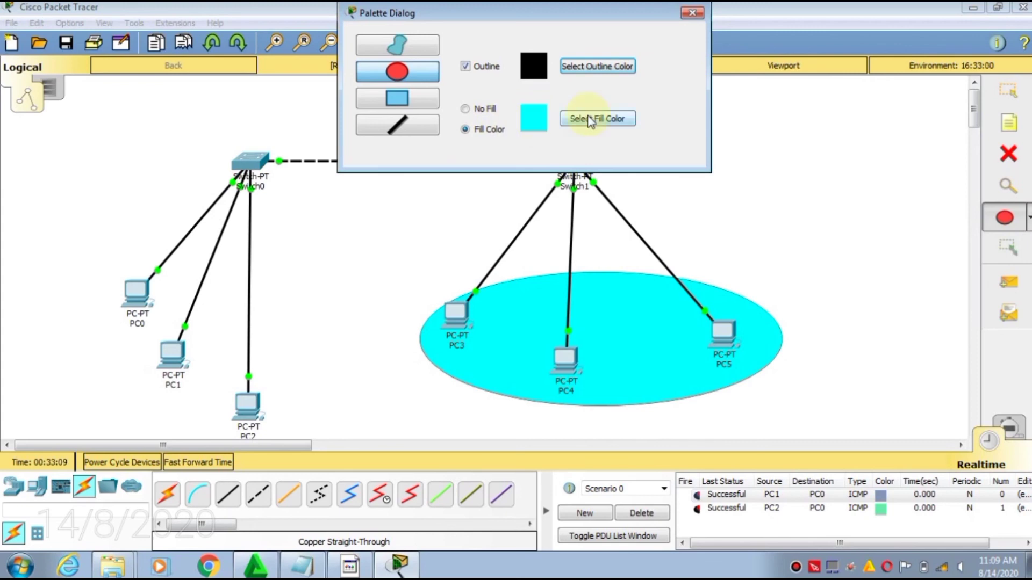
pyautogui.click(590, 119)
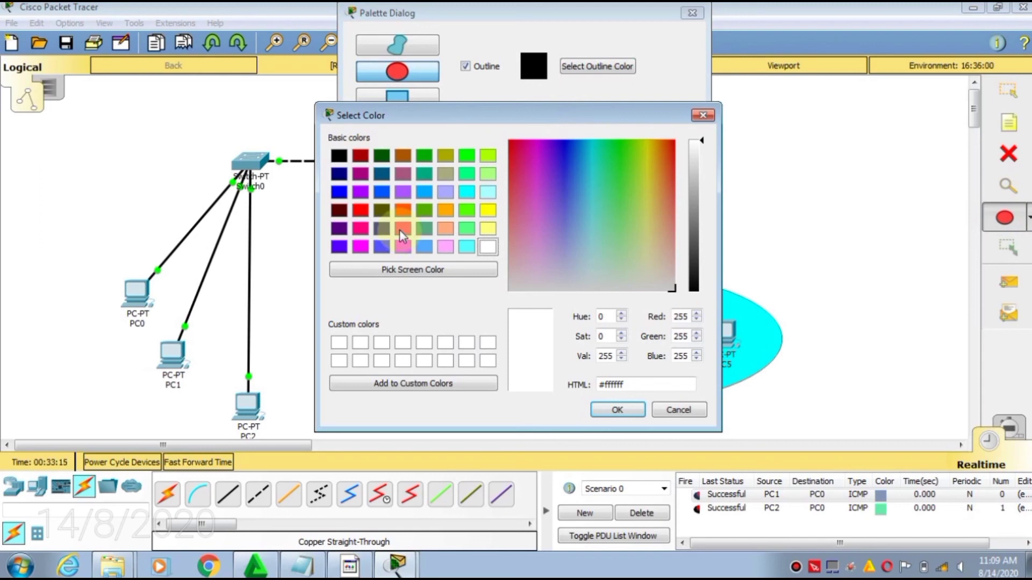
pyautogui.click(360, 247)
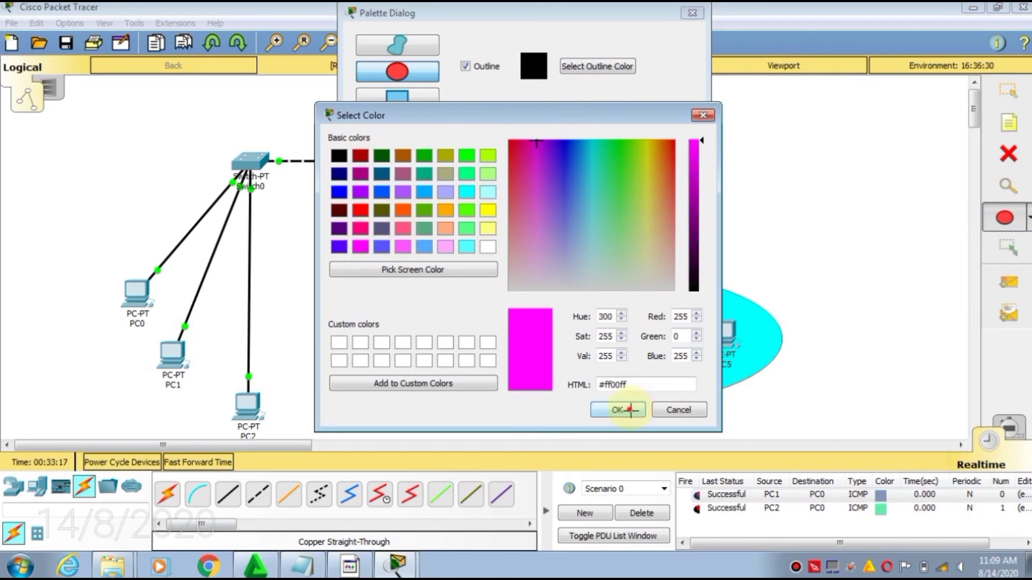
pyautogui.click(625, 410)
pyautogui.moveTo(100, 251); pyautogui.dragTo(273, 376)
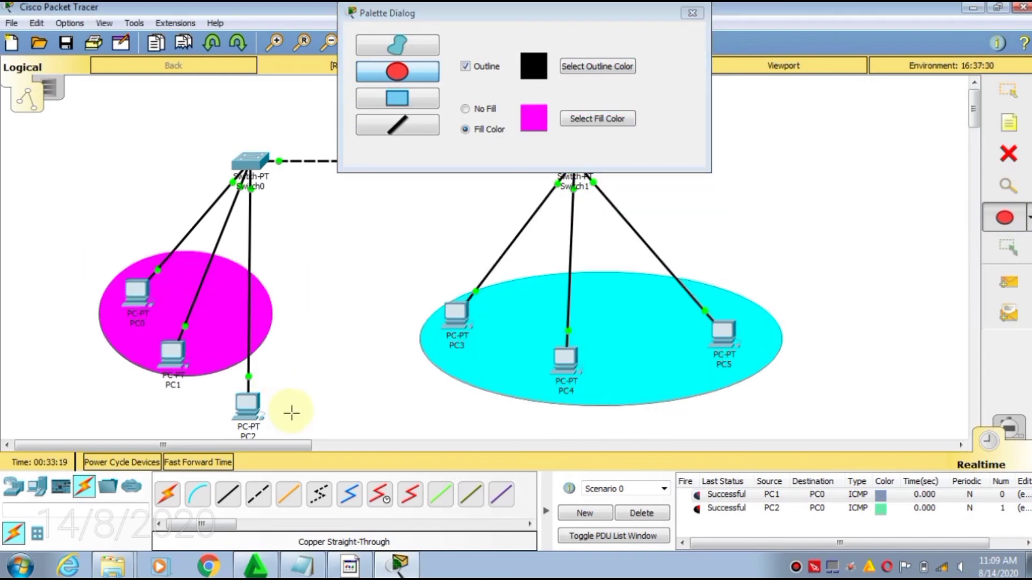
pyautogui.moveTo(291, 412); pyautogui.dragTo(352, 457)
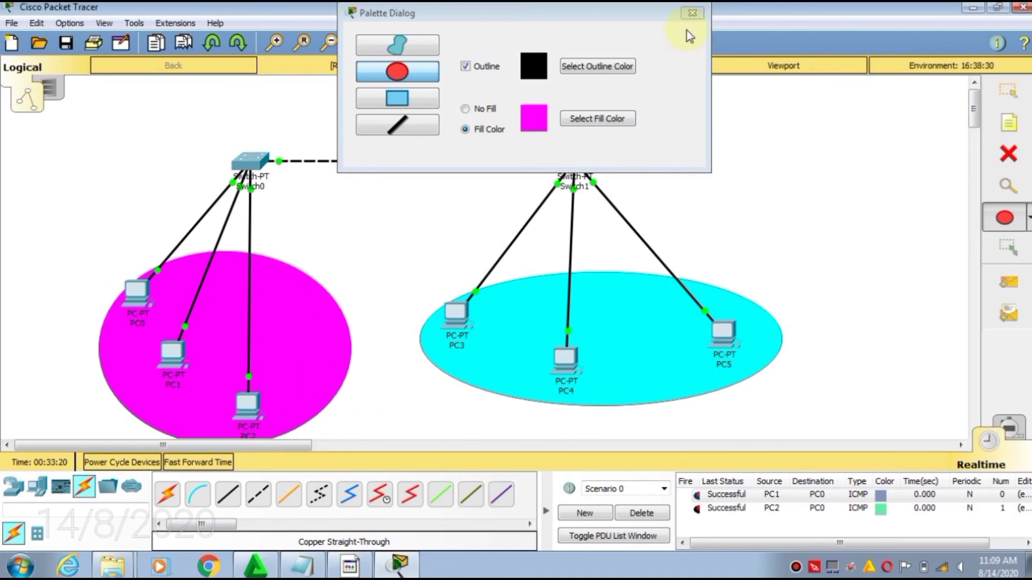
pyautogui.click(692, 13)
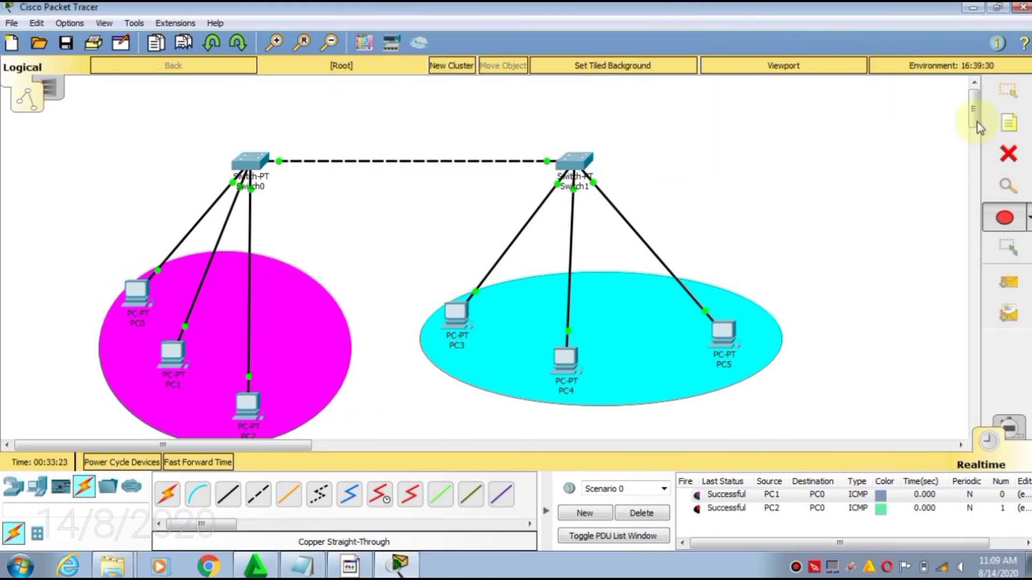
# Step: Place the note "vlan 1" beside Switch1 and the note "vlan 3" below it
pyautogui.click(1009, 124)
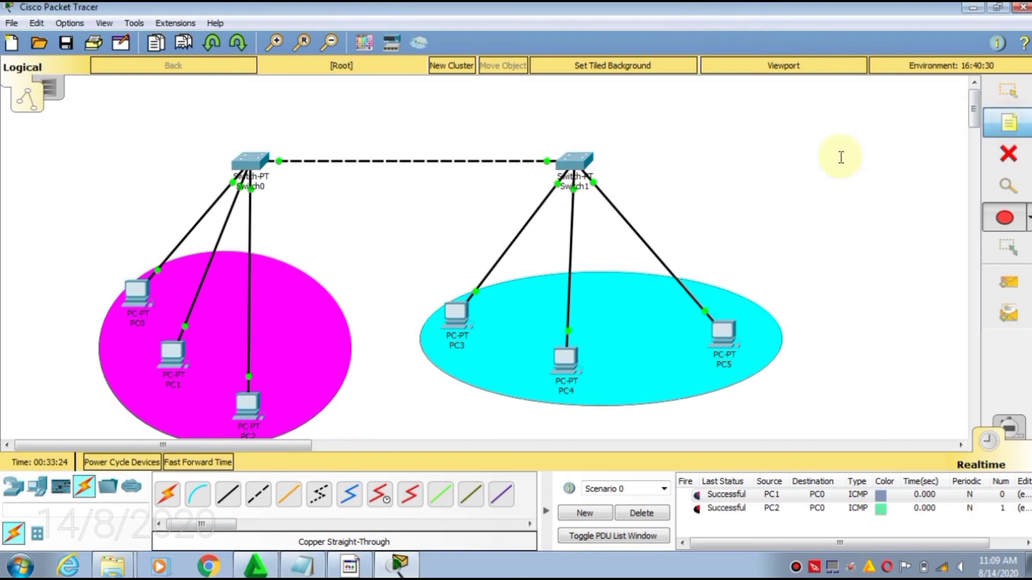
pyautogui.click(747, 177)
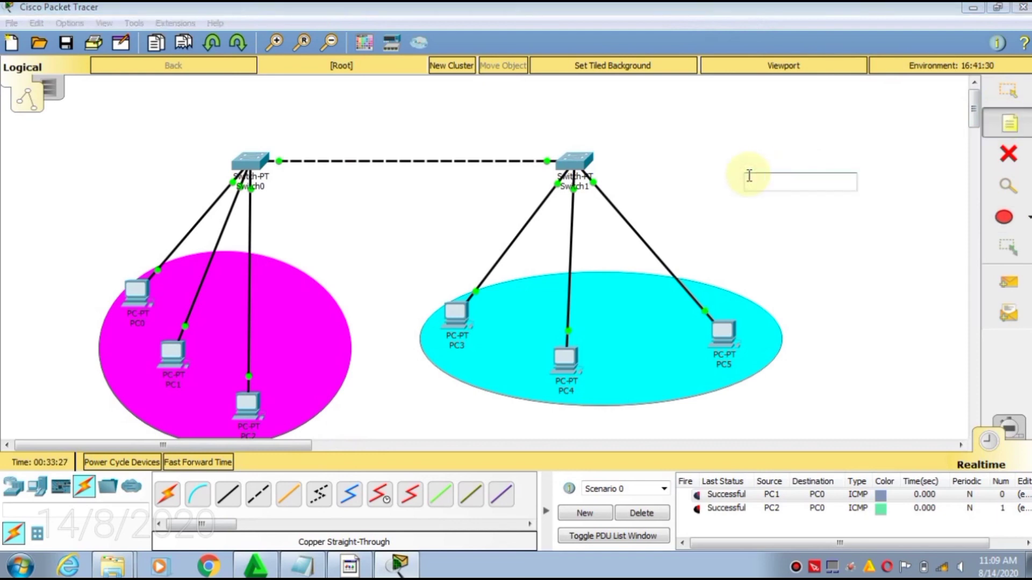
pyautogui.write('vlan 1')
pyautogui.click(1009, 91)
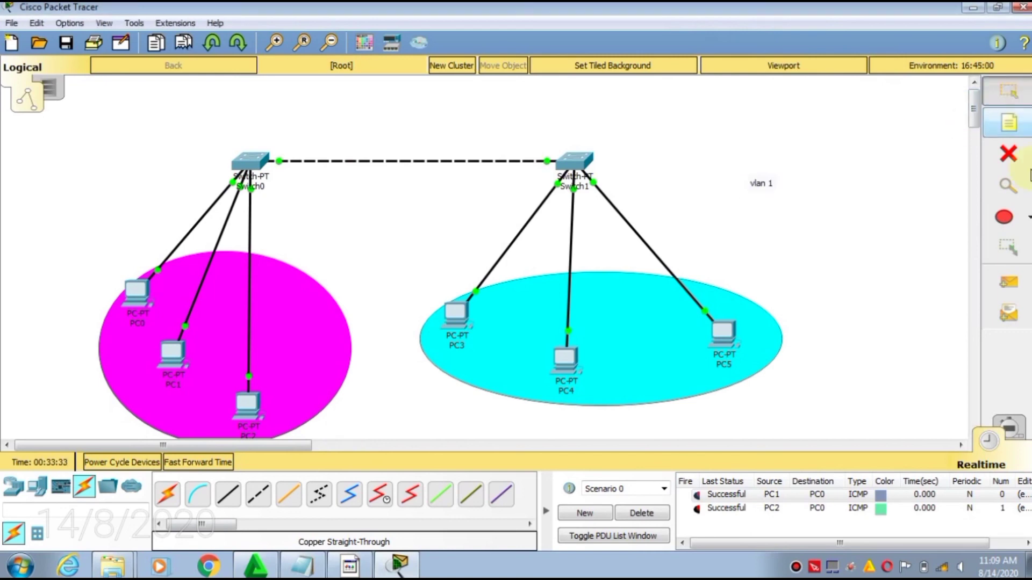
pyautogui.click(1009, 122)
pyautogui.click(768, 231)
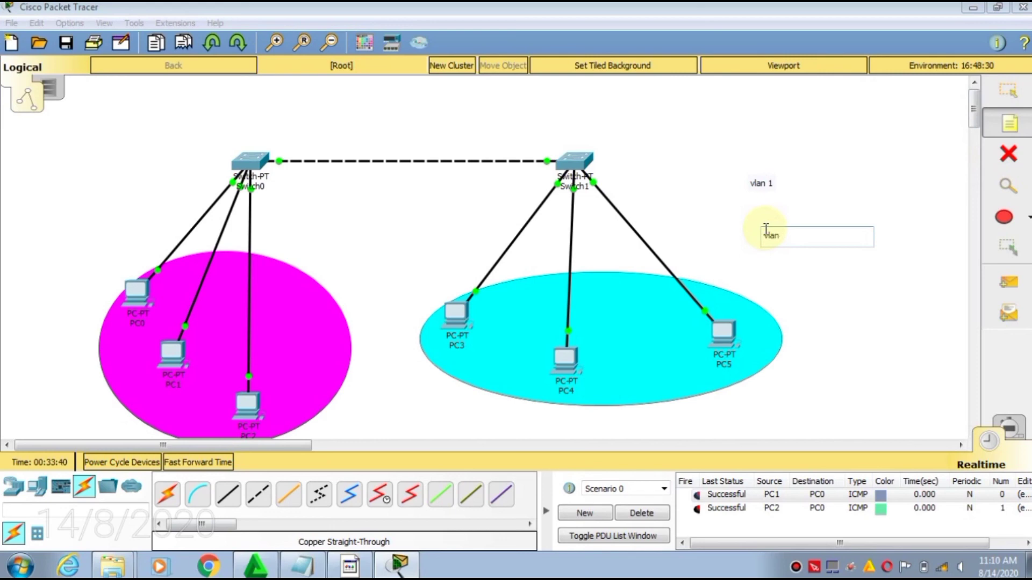
pyautogui.write('vlan 3')
pyautogui.press('Return')
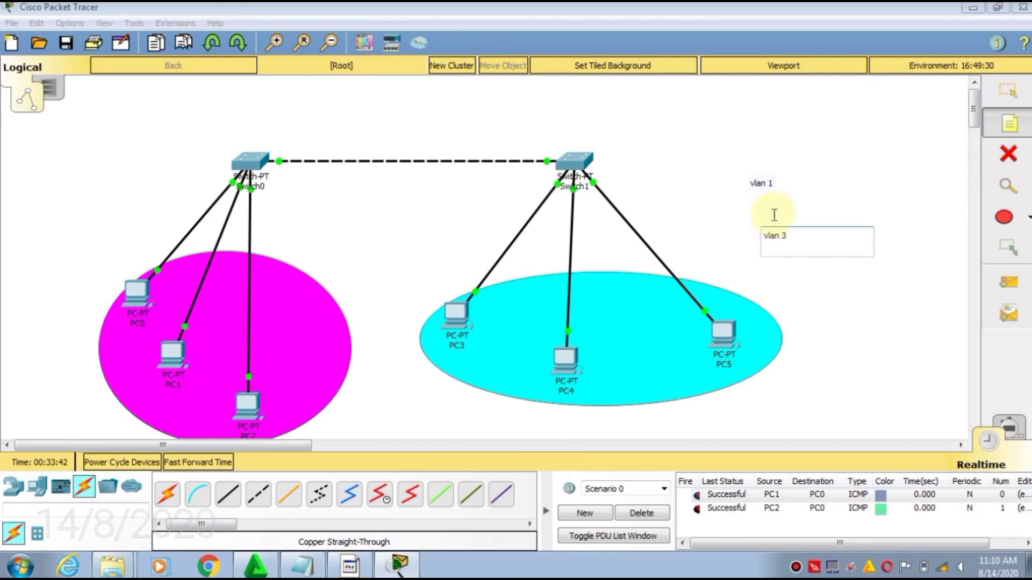
# Step: Change the text of the "vlan 1" note to "vlan 2"
pyautogui.click(775, 178)
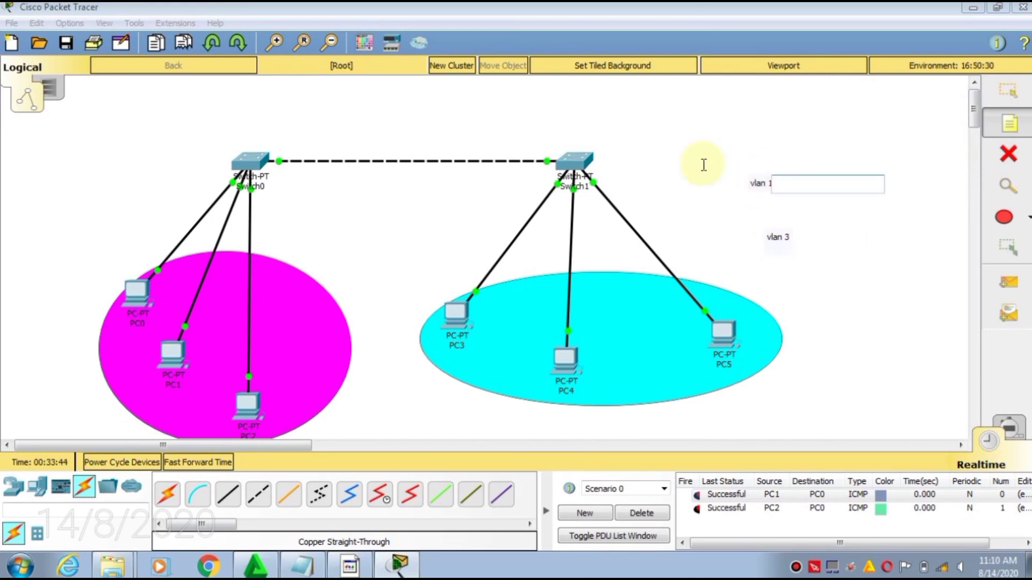
pyautogui.click(1012, 101)
pyautogui.doubleClick(763, 184)
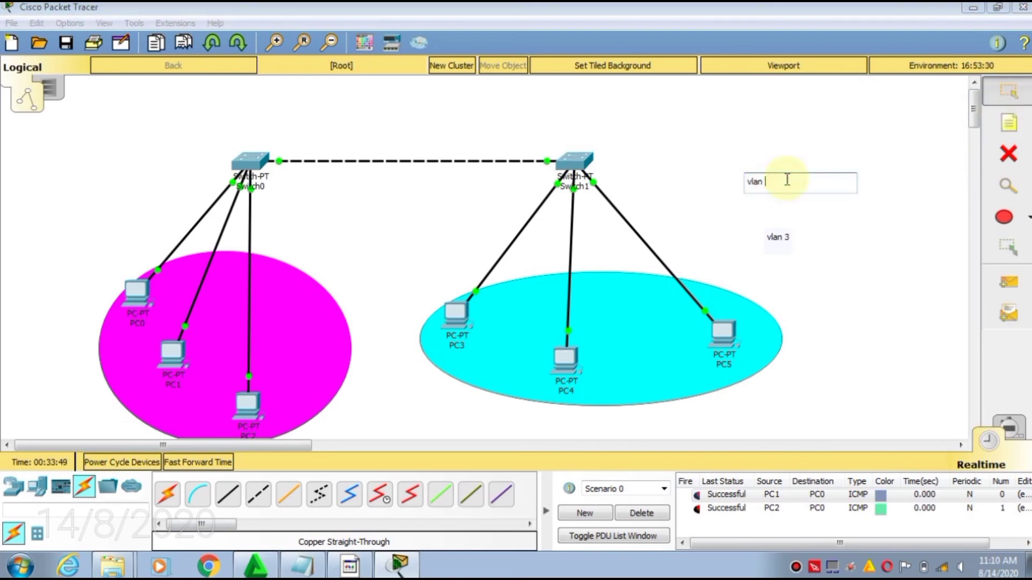
pyautogui.click(818, 257)
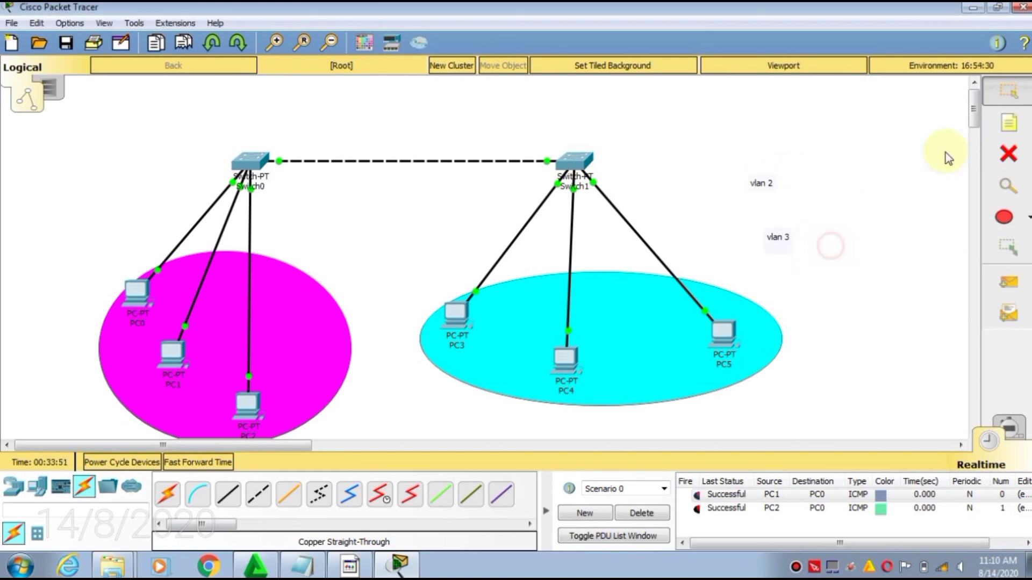
# Step: Draw a small ellipse with white fill (#ffffff) around the "vlan 2" note
pyautogui.click(1001, 215)
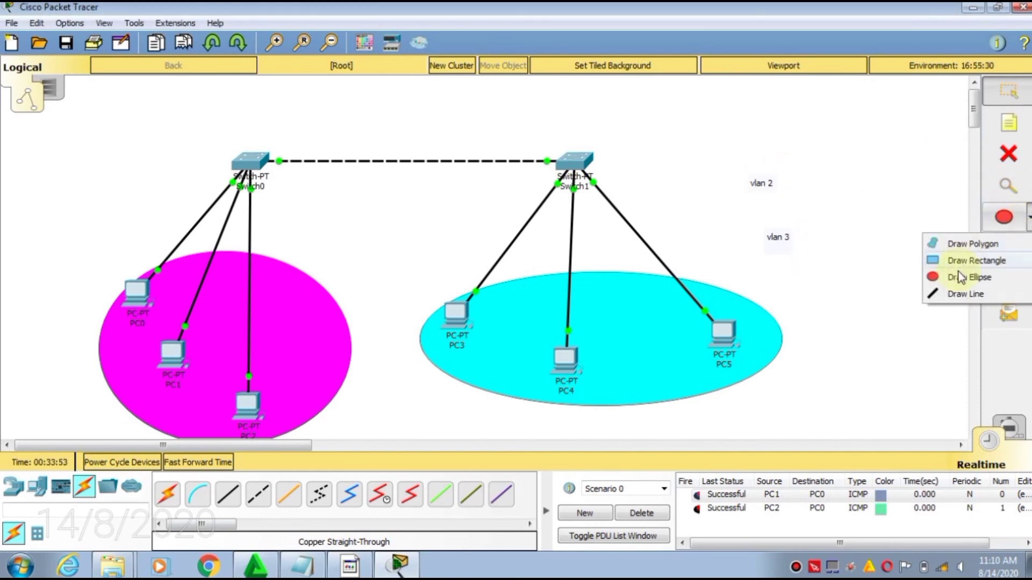
pyautogui.click(958, 279)
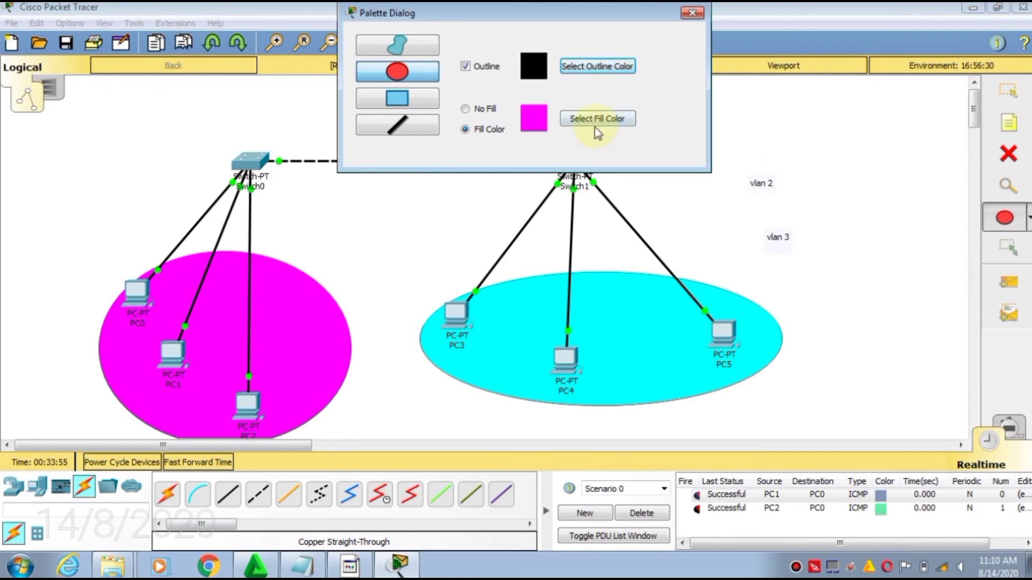
pyautogui.click(593, 119)
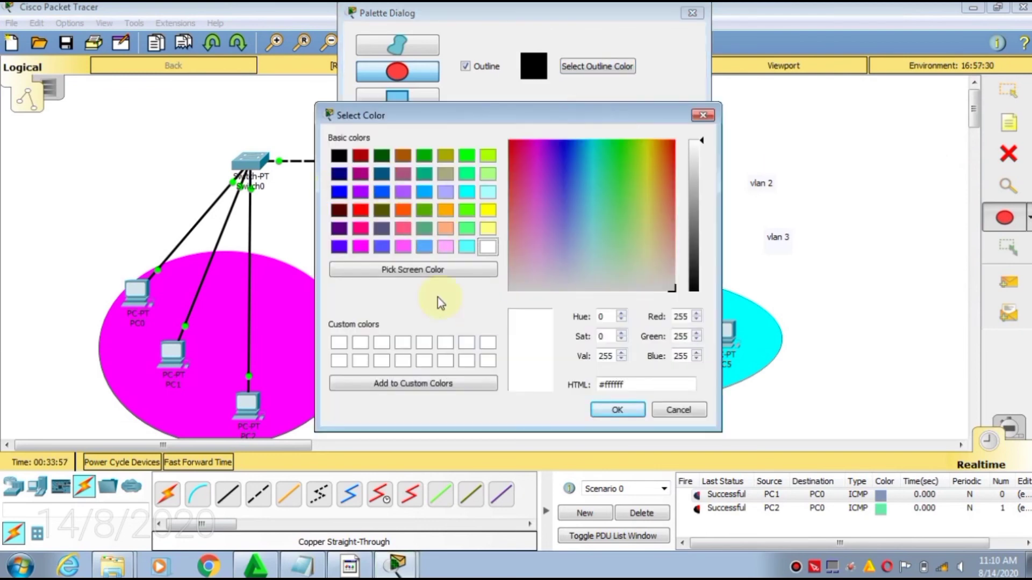
pyautogui.click(606, 411)
pyautogui.moveTo(742, 161); pyautogui.dragTo(784, 200)
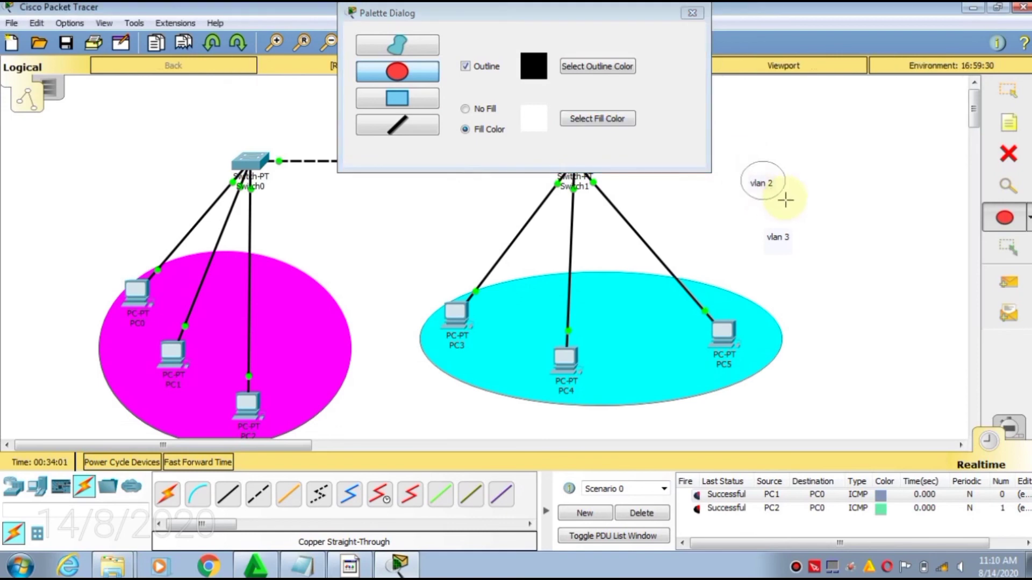
# Step: Draw a small ellipse with magenta fill (#ff00ff) around the "vlan 2" note and close the drawing palette
pyautogui.click(612, 119)
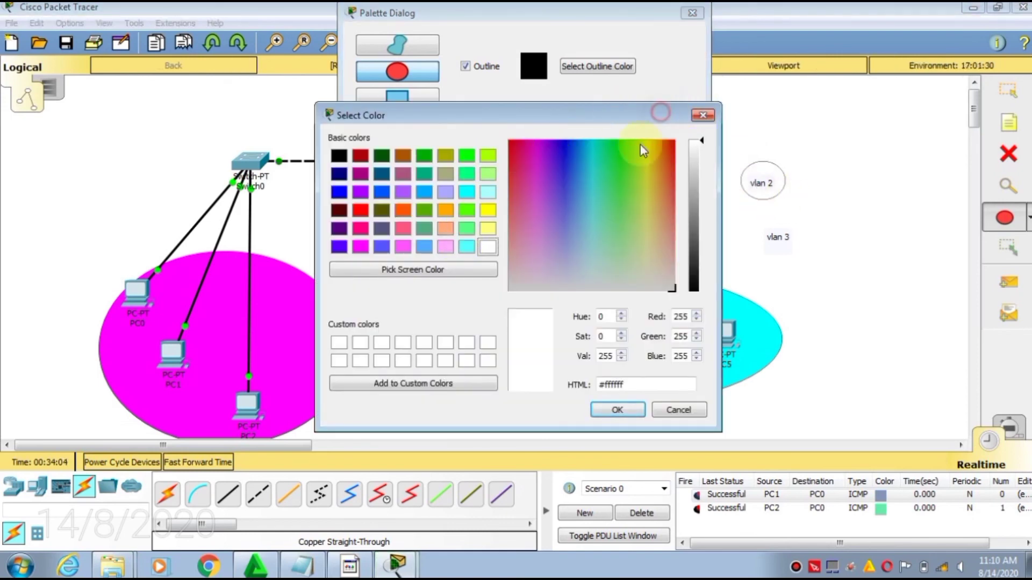
pyautogui.moveTo(661, 119); pyautogui.dragTo(667, 96)
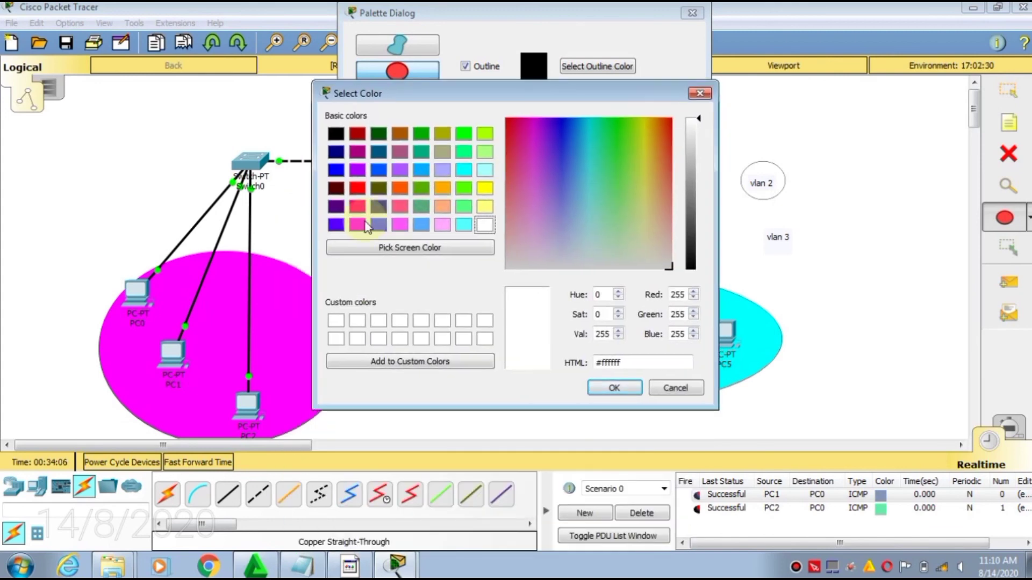
pyautogui.click(357, 225)
pyautogui.click(613, 389)
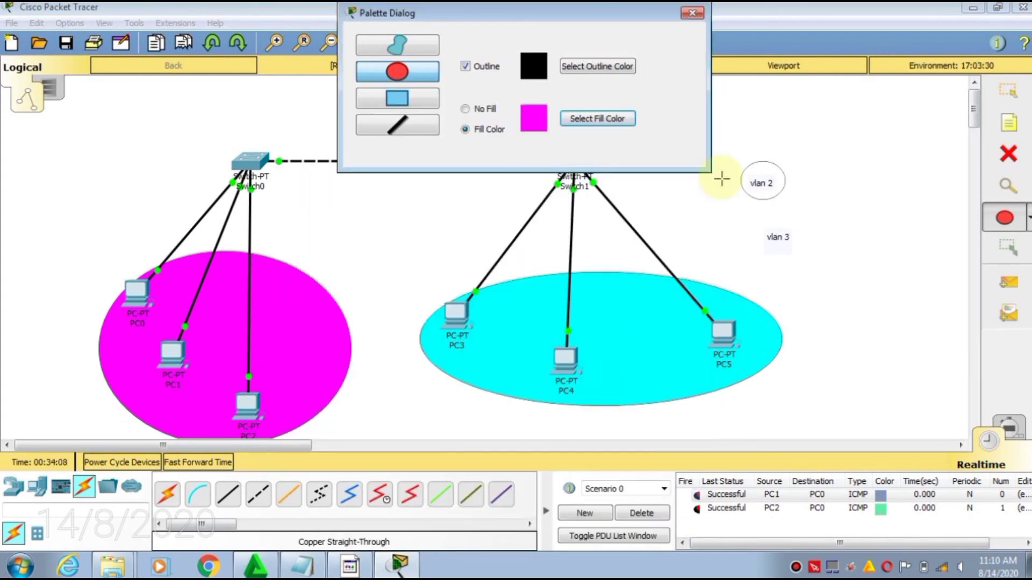
pyautogui.moveTo(734, 160); pyautogui.dragTo(792, 205)
pyautogui.click(695, 13)
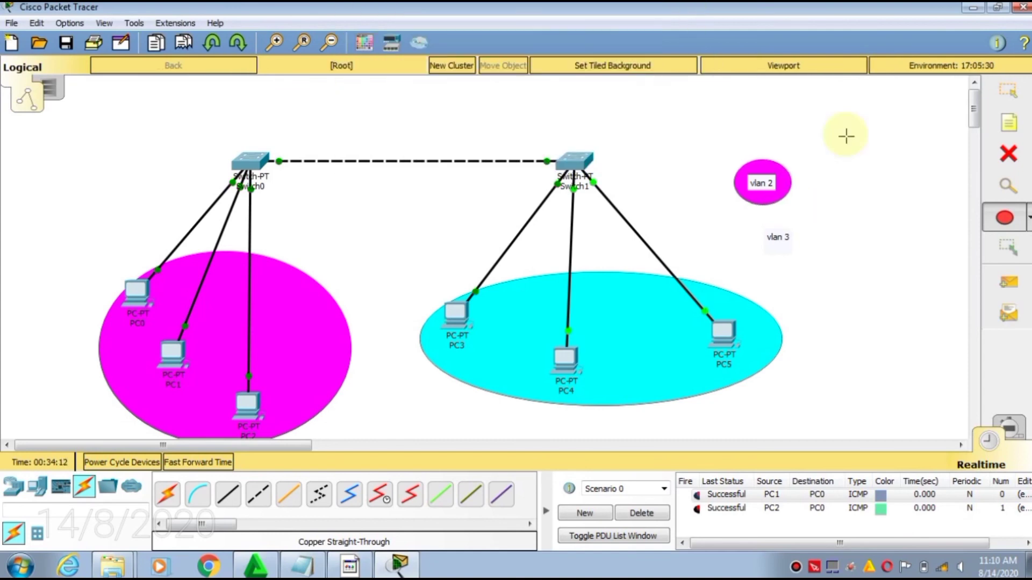
# Step: Draw a small ellipse with cyan fill (#00ffff) around the "vlan 3" note and close the drawing palette
pyautogui.click(1005, 220)
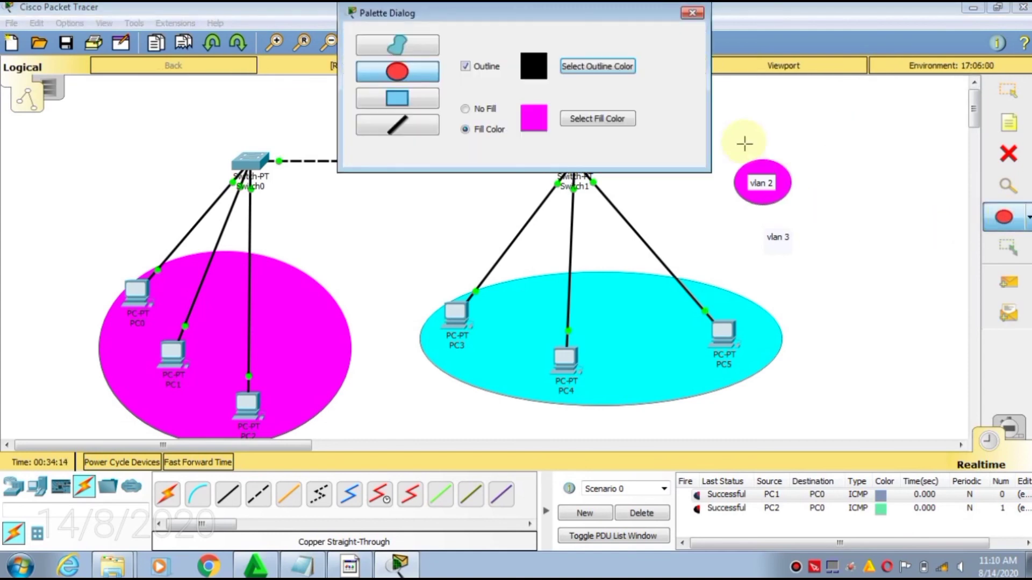
pyautogui.click(580, 119)
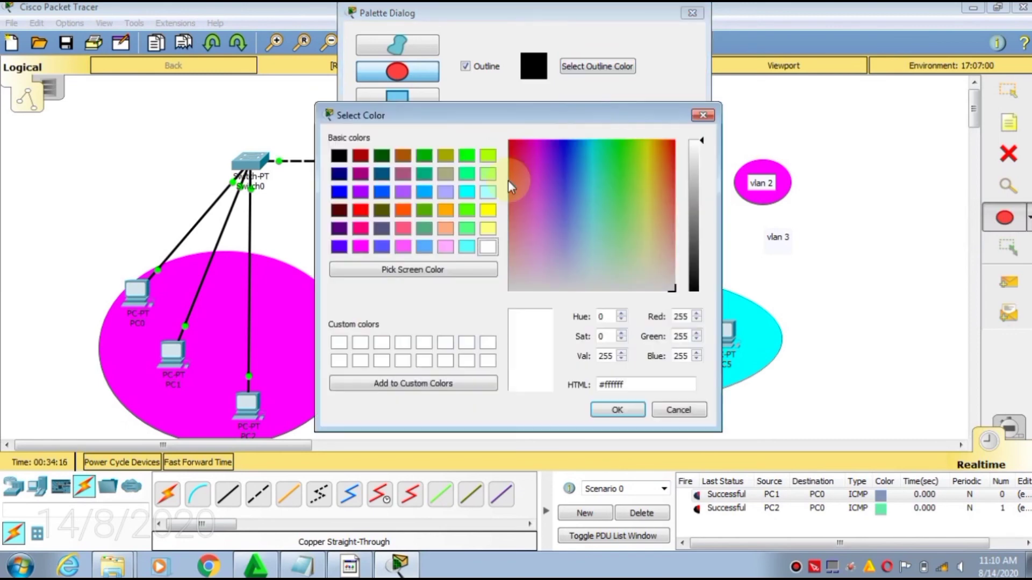
pyautogui.click(466, 192)
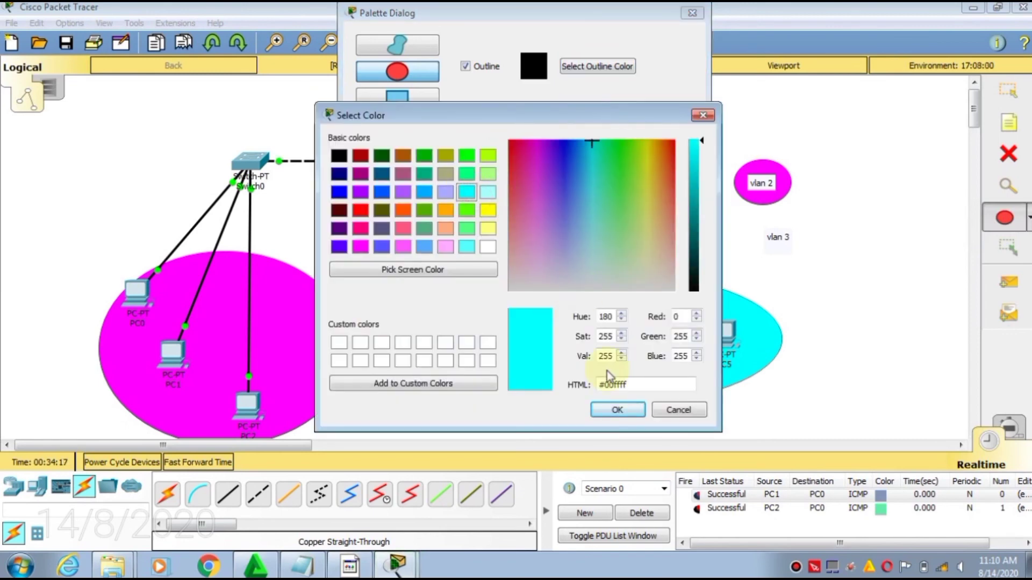
pyautogui.click(616, 410)
pyautogui.moveTo(740, 222); pyautogui.dragTo(810, 261)
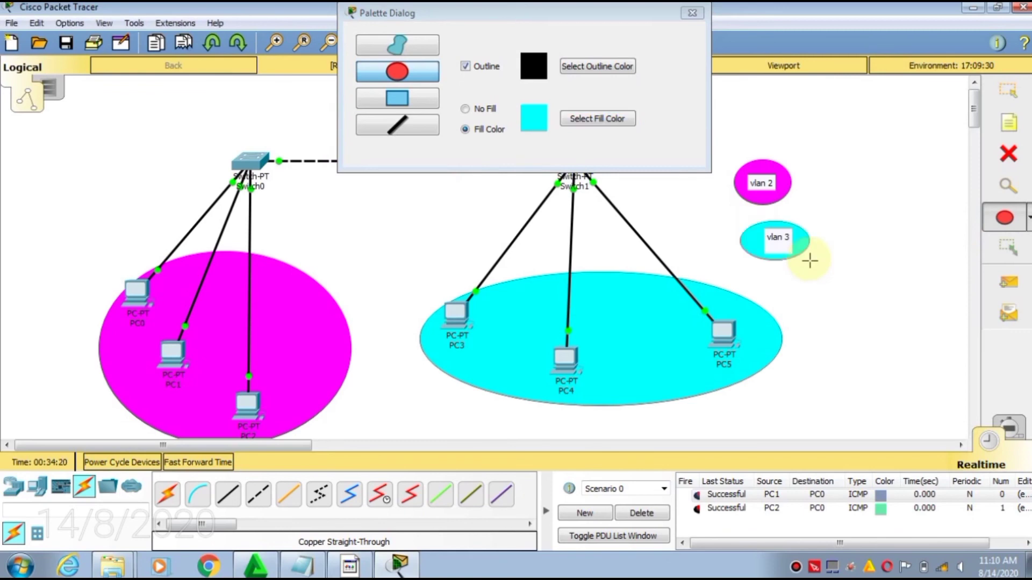
pyautogui.click(692, 14)
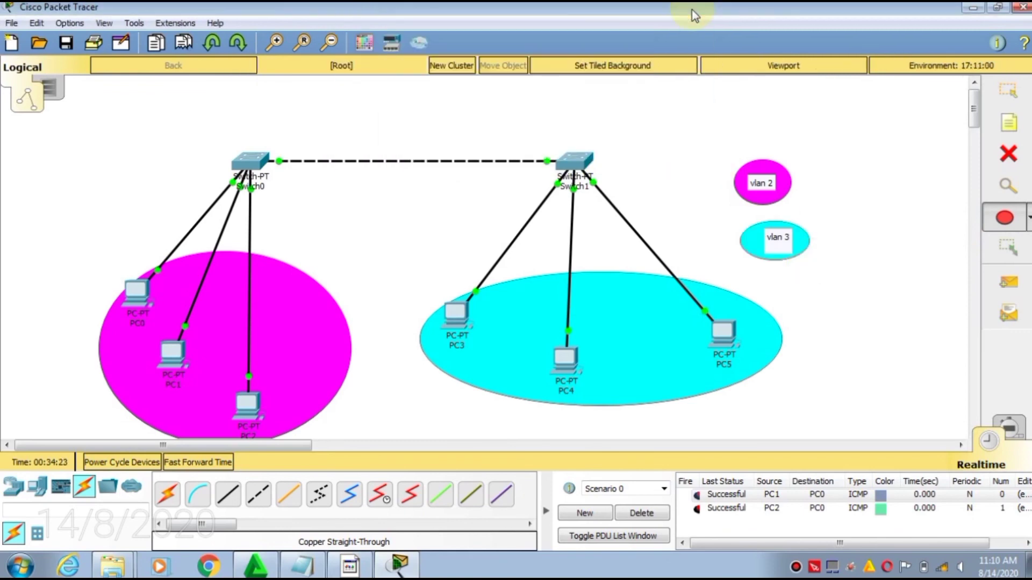
# Step: Send a simple PDU from PC3 to PC2 to test connectivity between the two groups
pyautogui.click(997, 290)
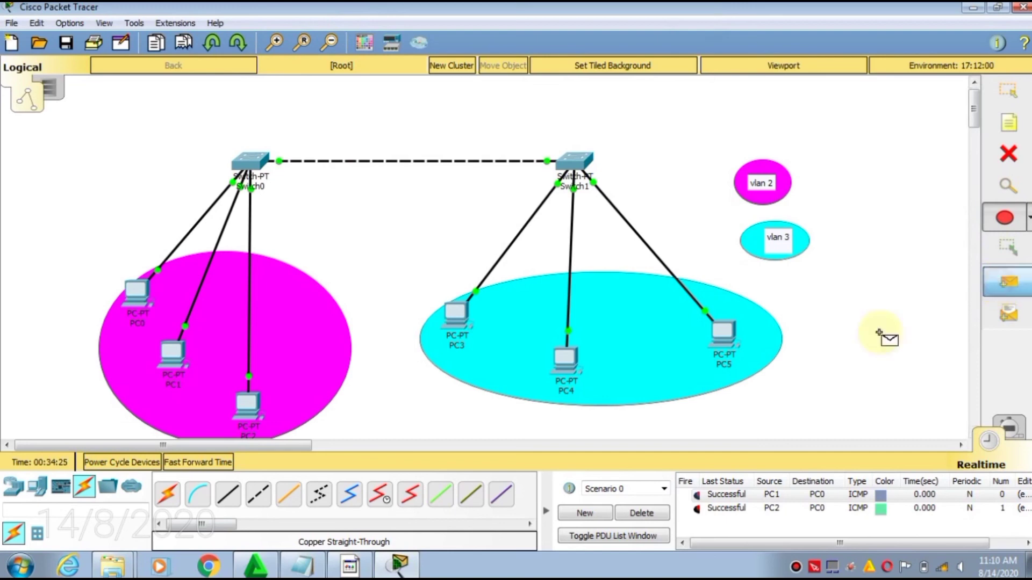
pyautogui.click(455, 314)
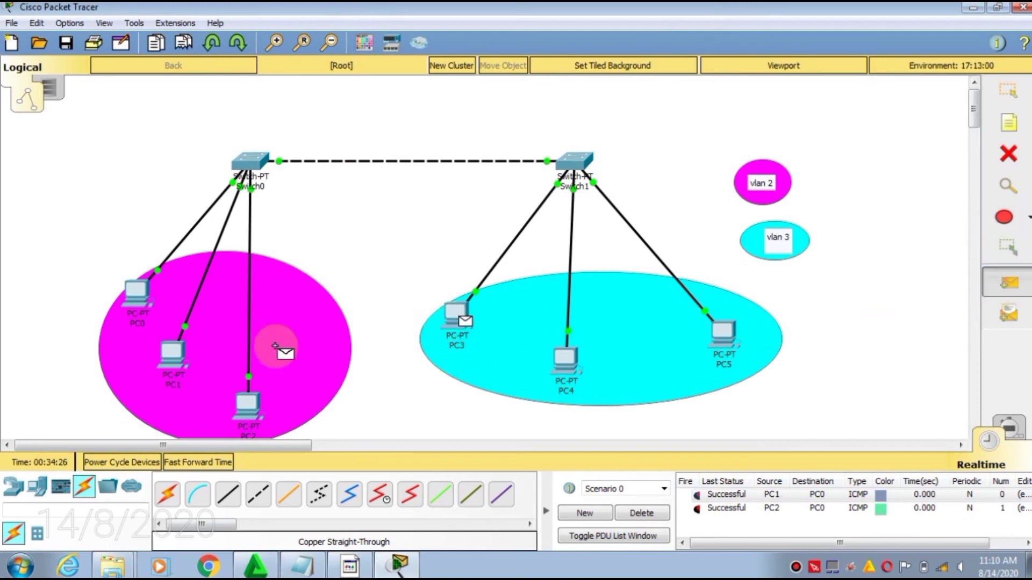
pyautogui.click(251, 411)
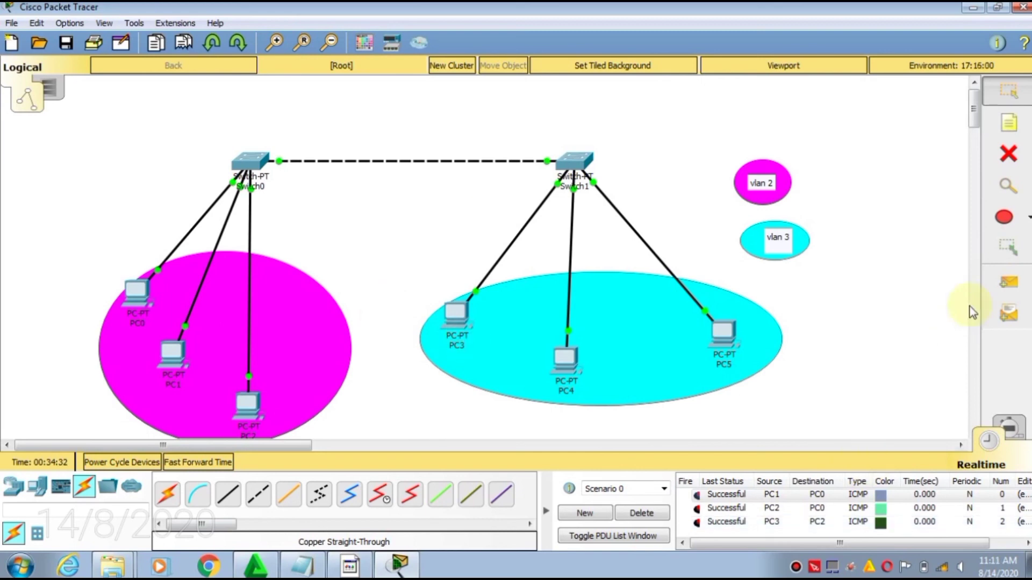
# Step: Send a simple PDU from PC3 to PC0 and check its entry in the PDU list
pyautogui.click(1009, 282)
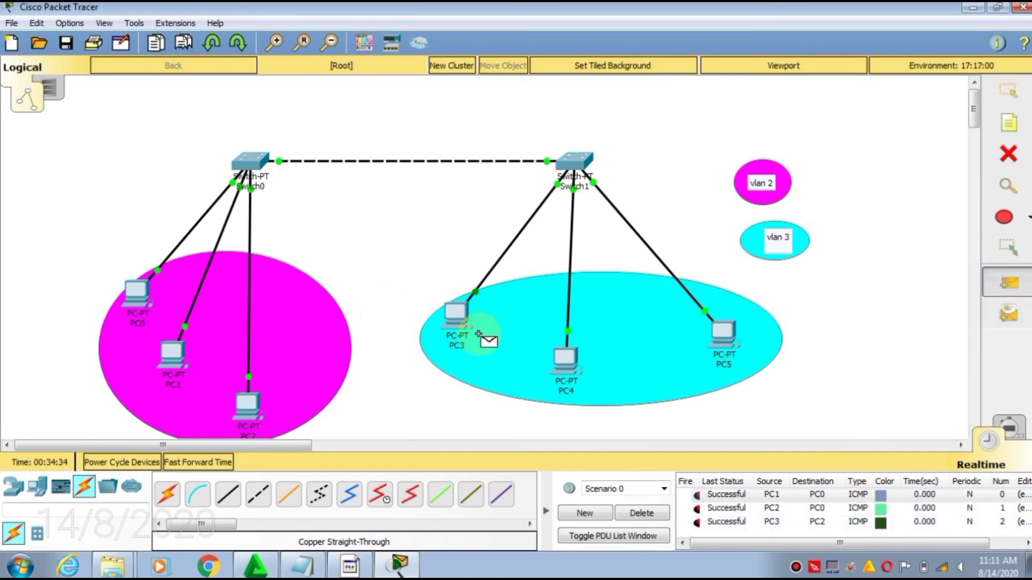
pyautogui.click(455, 317)
pyautogui.click(137, 293)
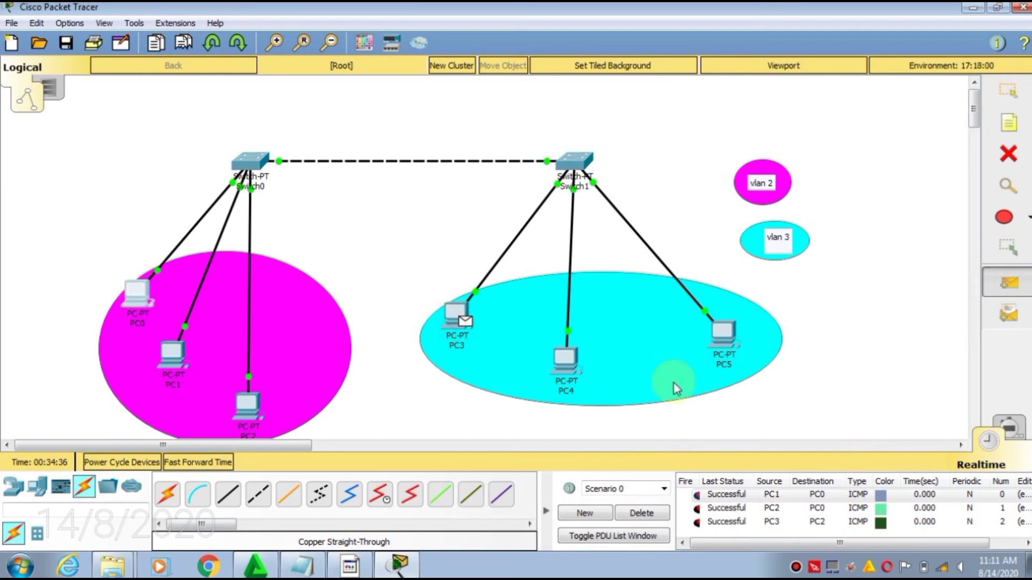
pyautogui.click(1028, 531)
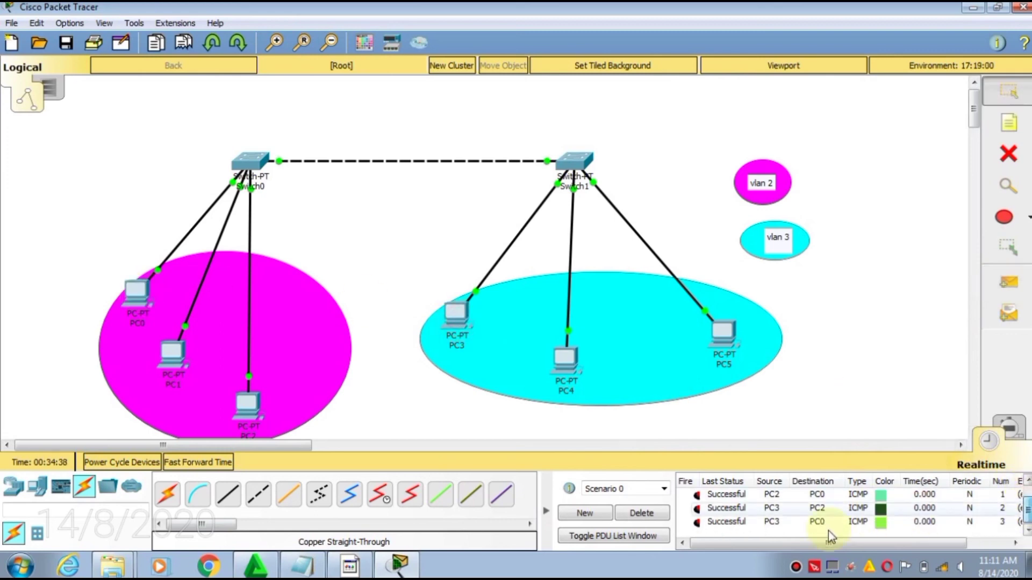